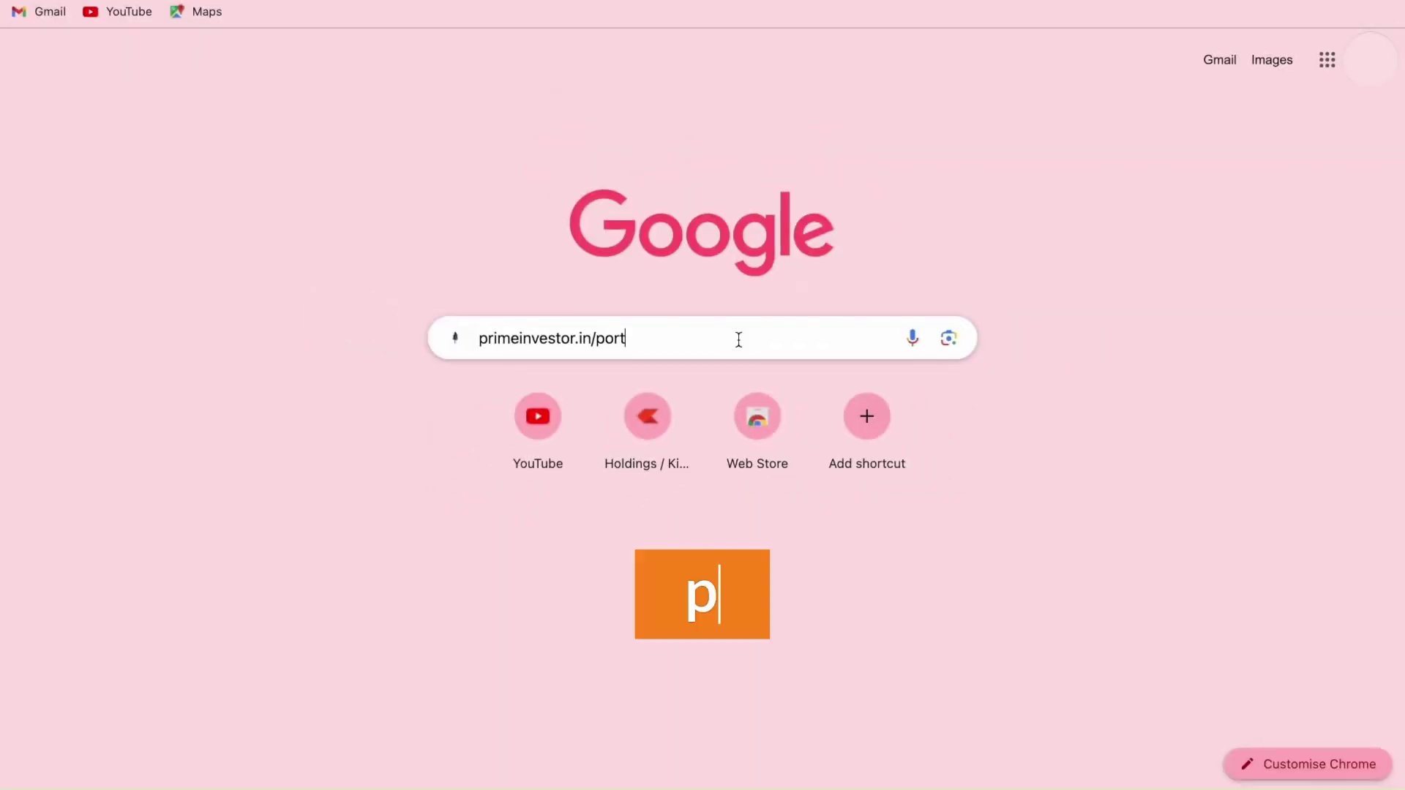
Go to primeinvestor.in/portfolio-review-pro in Chrome's address bar
type("folio-")
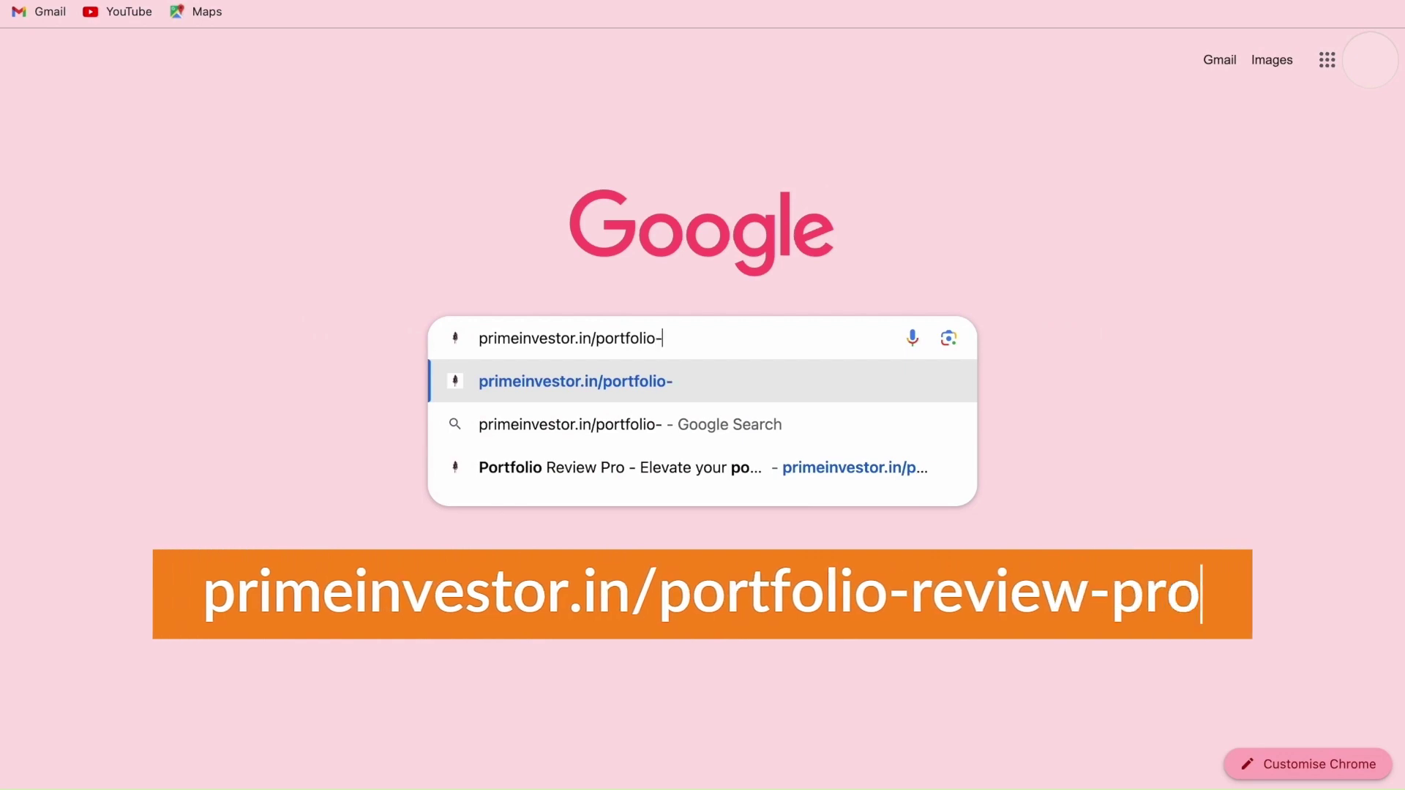
type("review-")
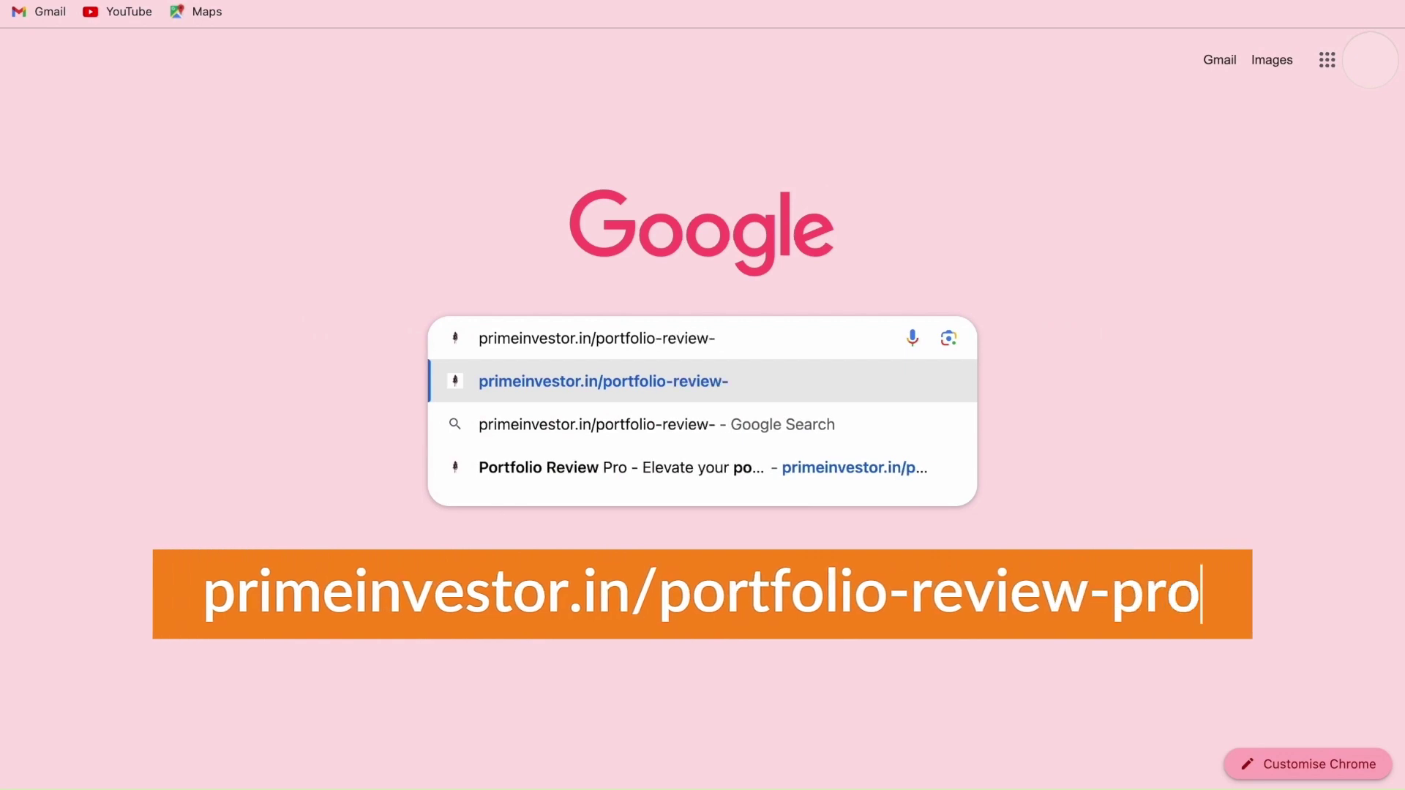
type("pro")
key("Return")
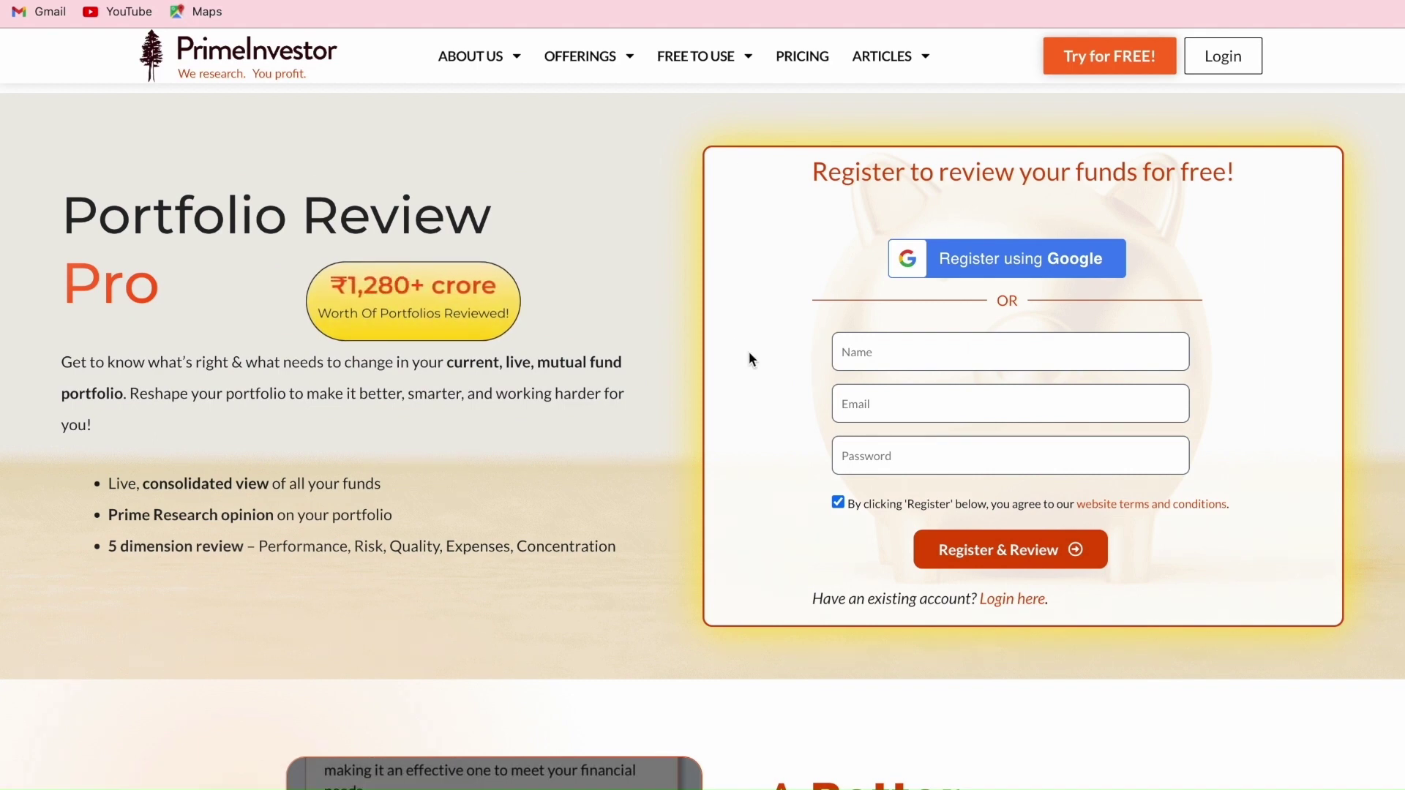
Register with the existing Google account instead of the name and e-mail form
scroll(490, 573, "down", 3)
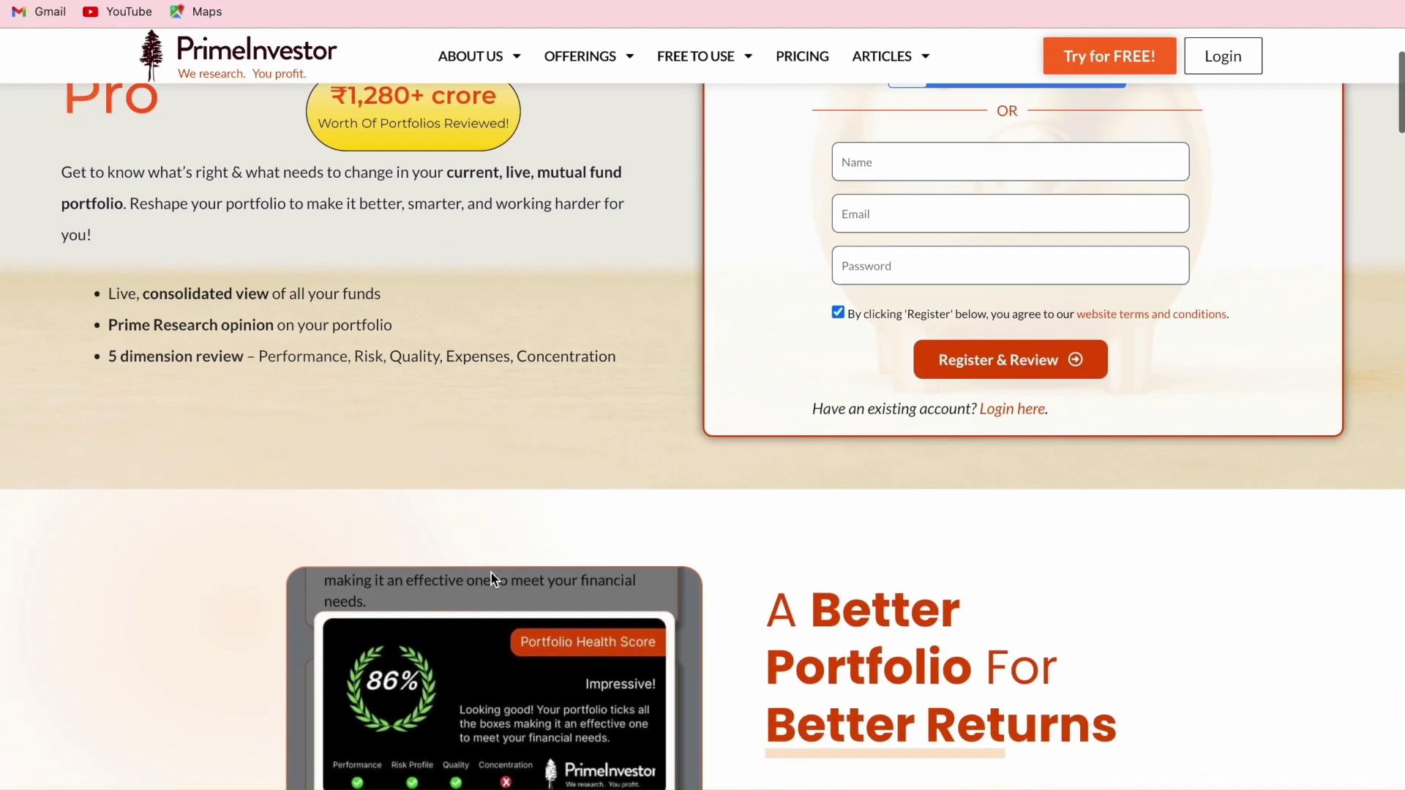
scroll(490, 572, "up", 3)
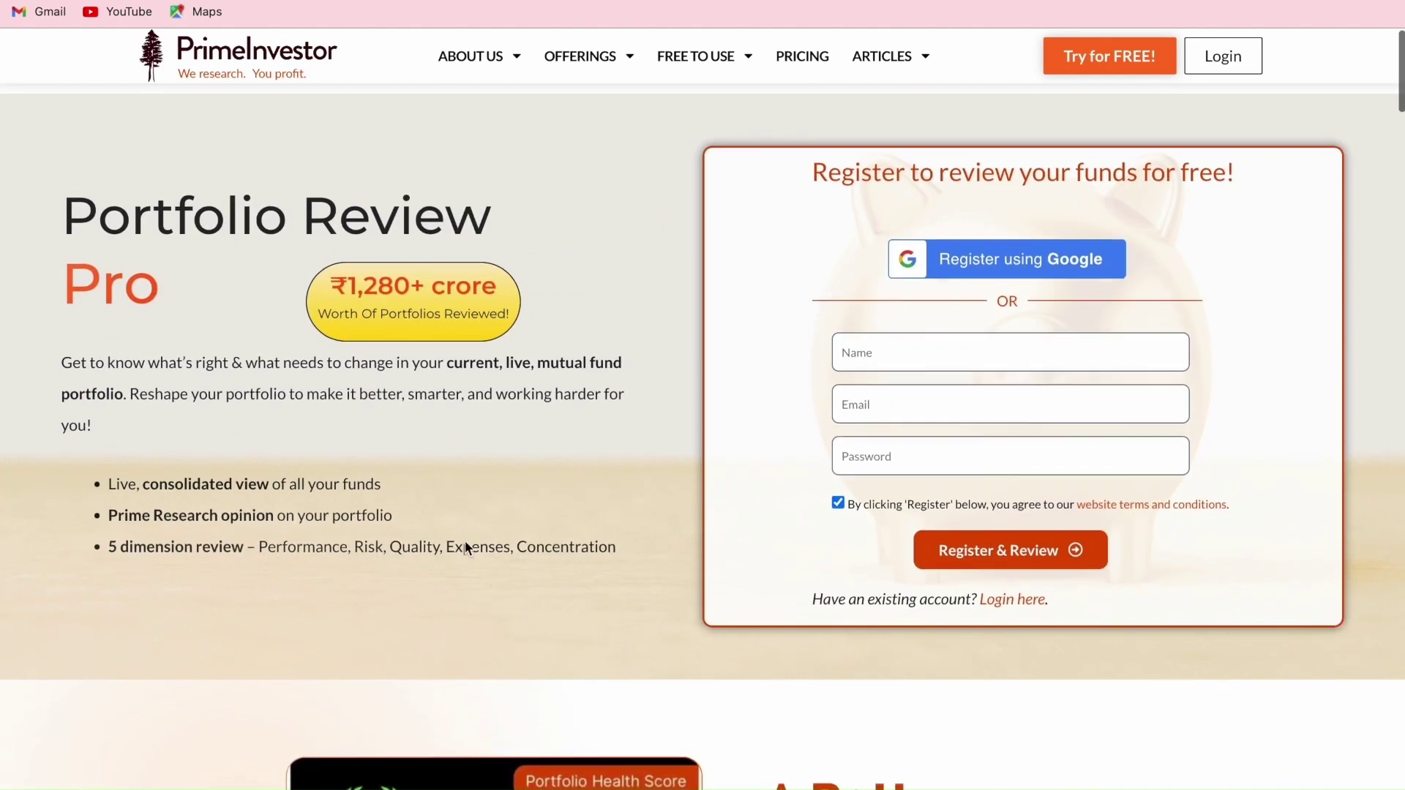
left_click(852, 353)
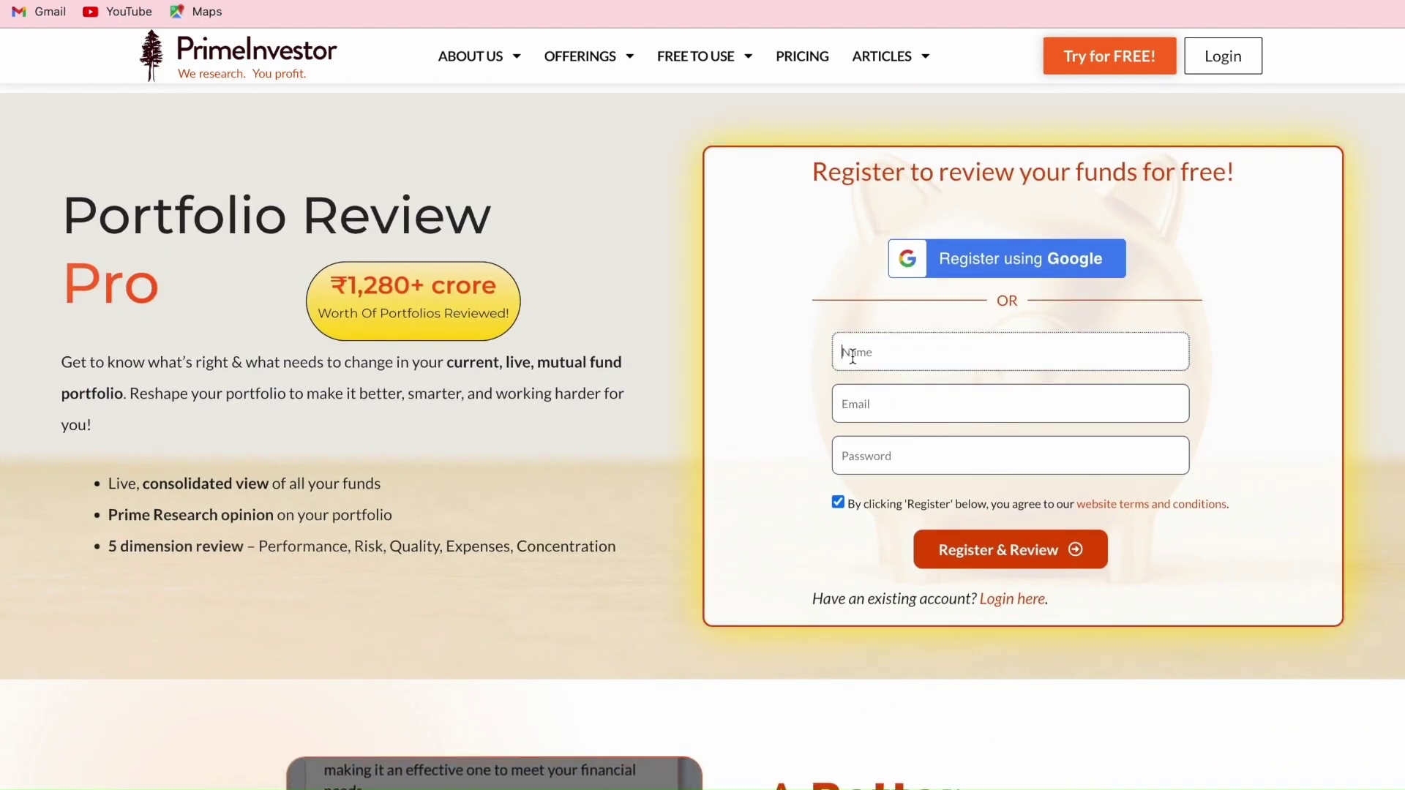
left_click(855, 392)
left_click(966, 264)
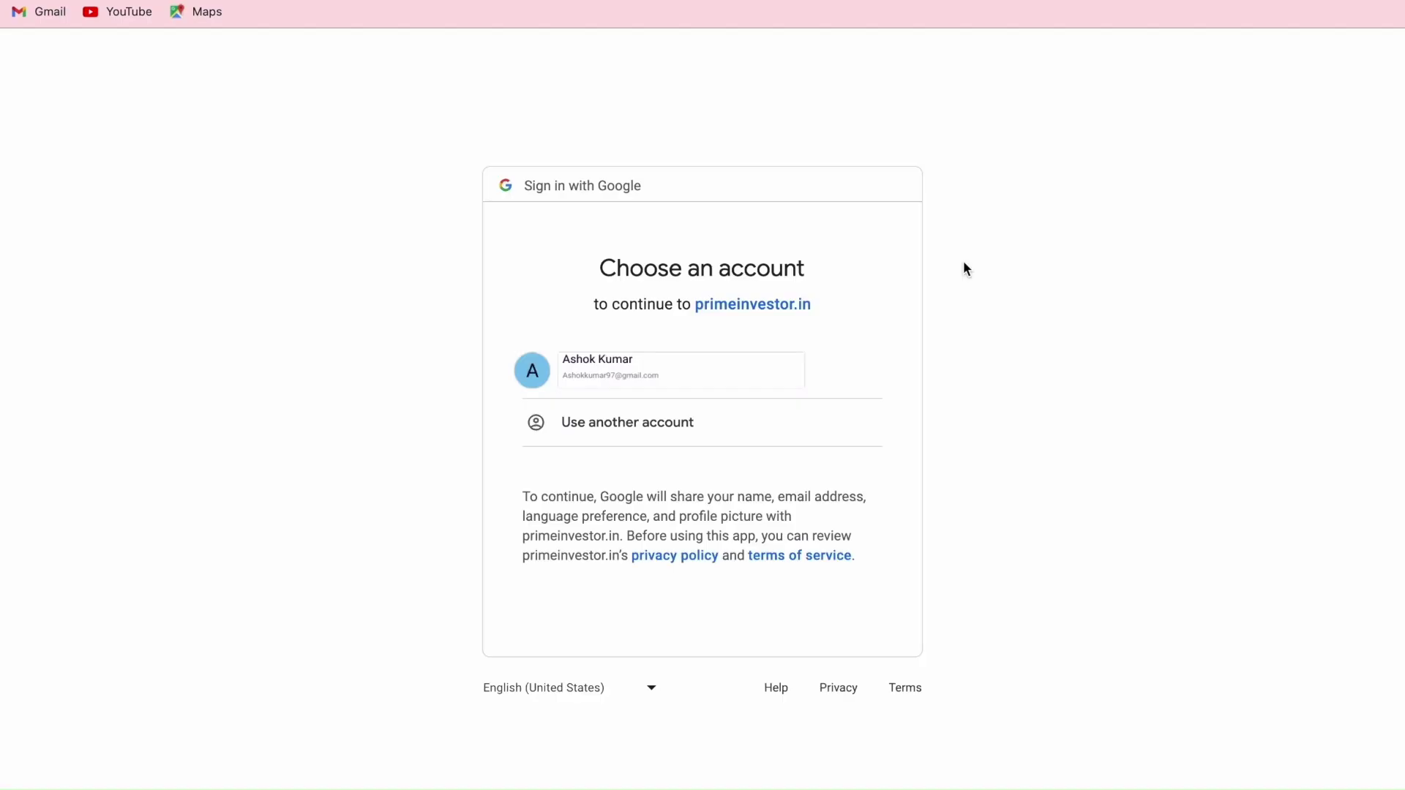
left_click(782, 389)
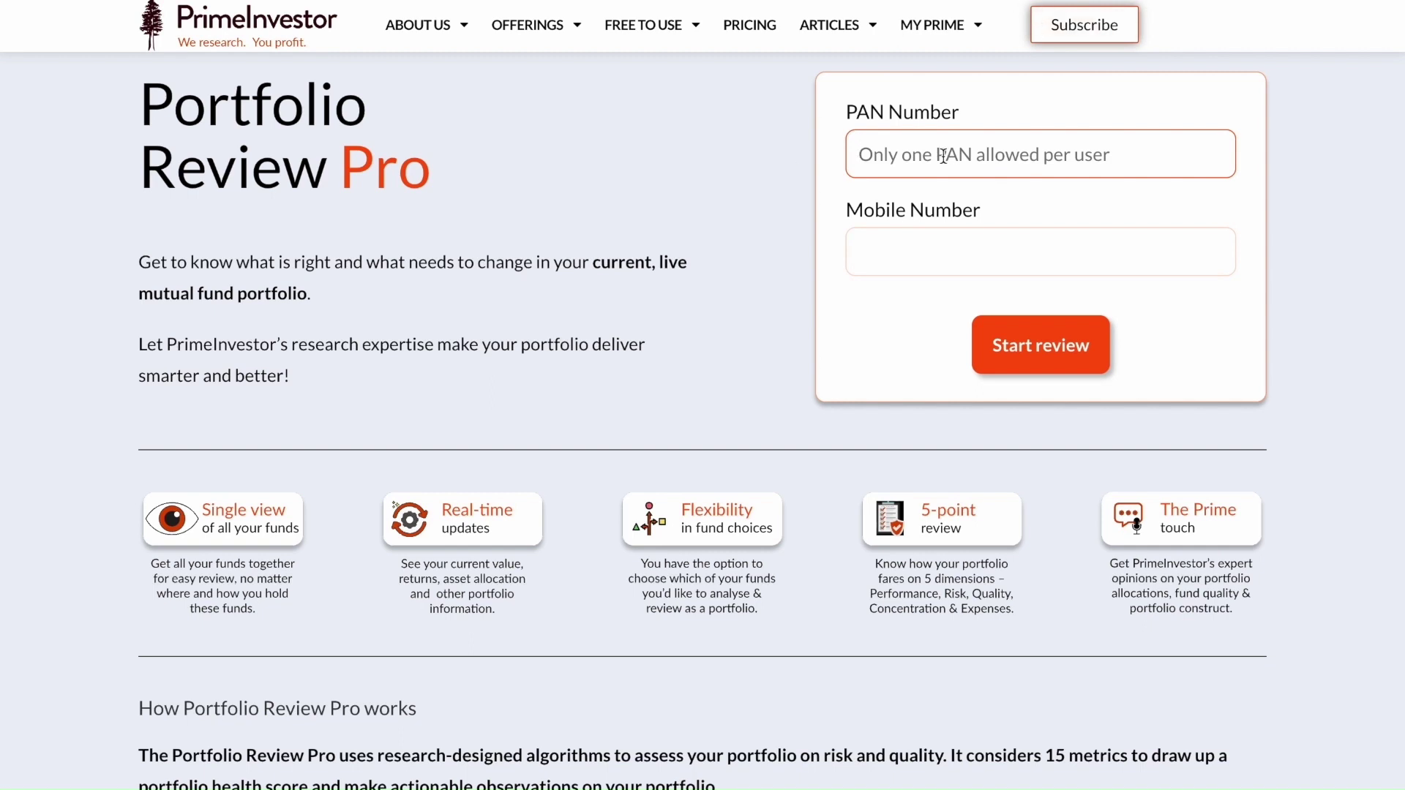
Autofill the PAN and mobile number from saved details, adjust the mobile, and start the review
left_click(913, 249)
scroll(803, 439, "down", 4)
scroll(803, 443, "up", 4)
left_click(930, 165)
type("A")
key("Down")
key("Return")
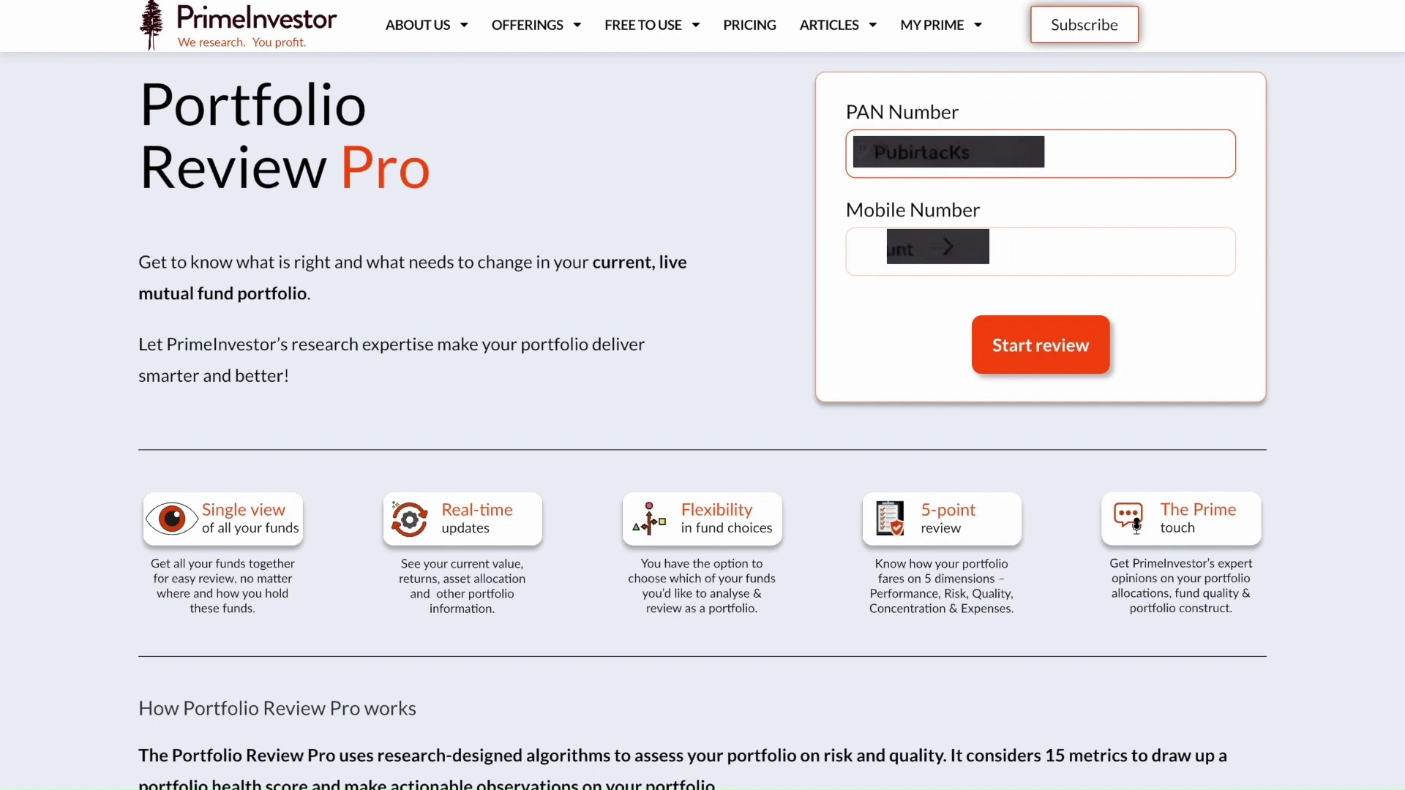
left_click(931, 273)
type("944")
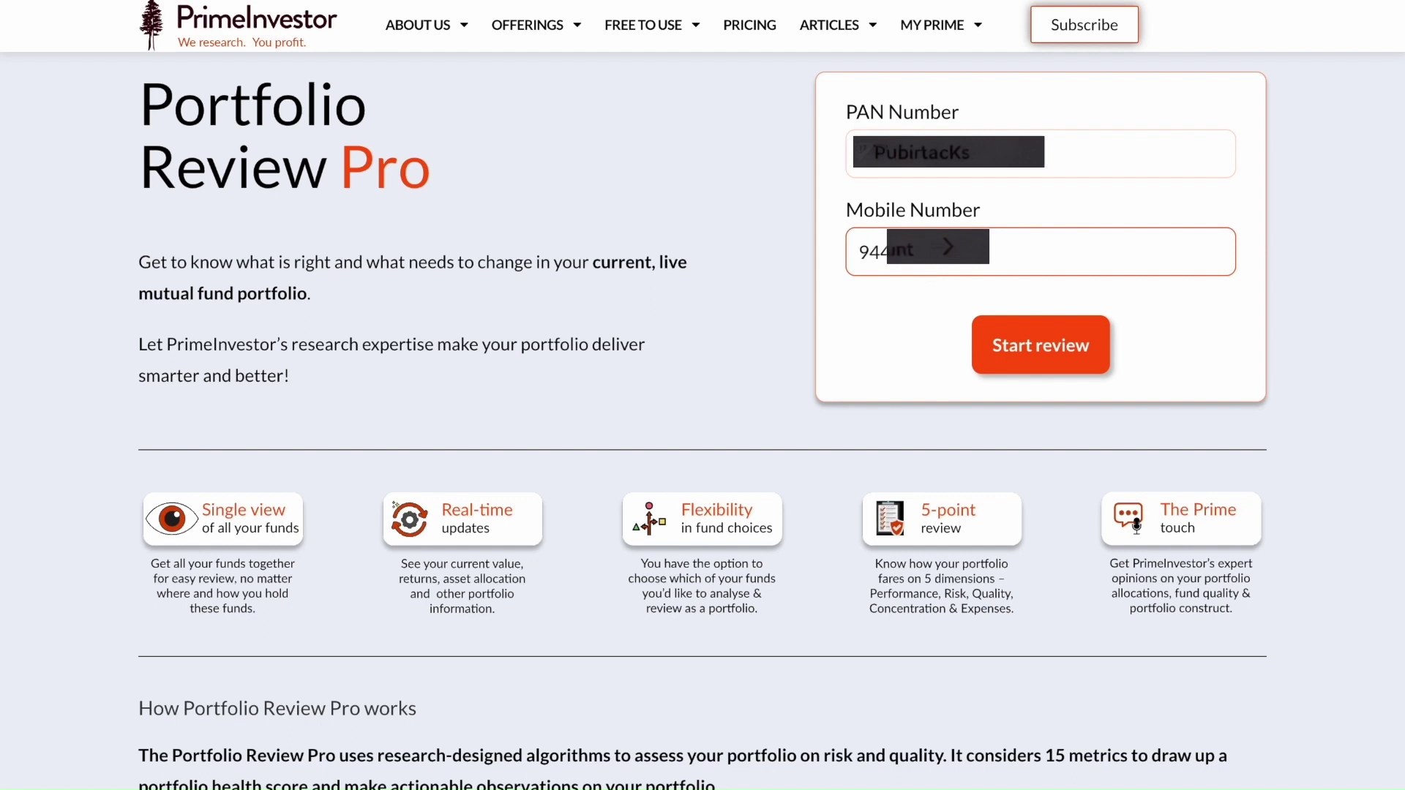
left_click(1009, 344)
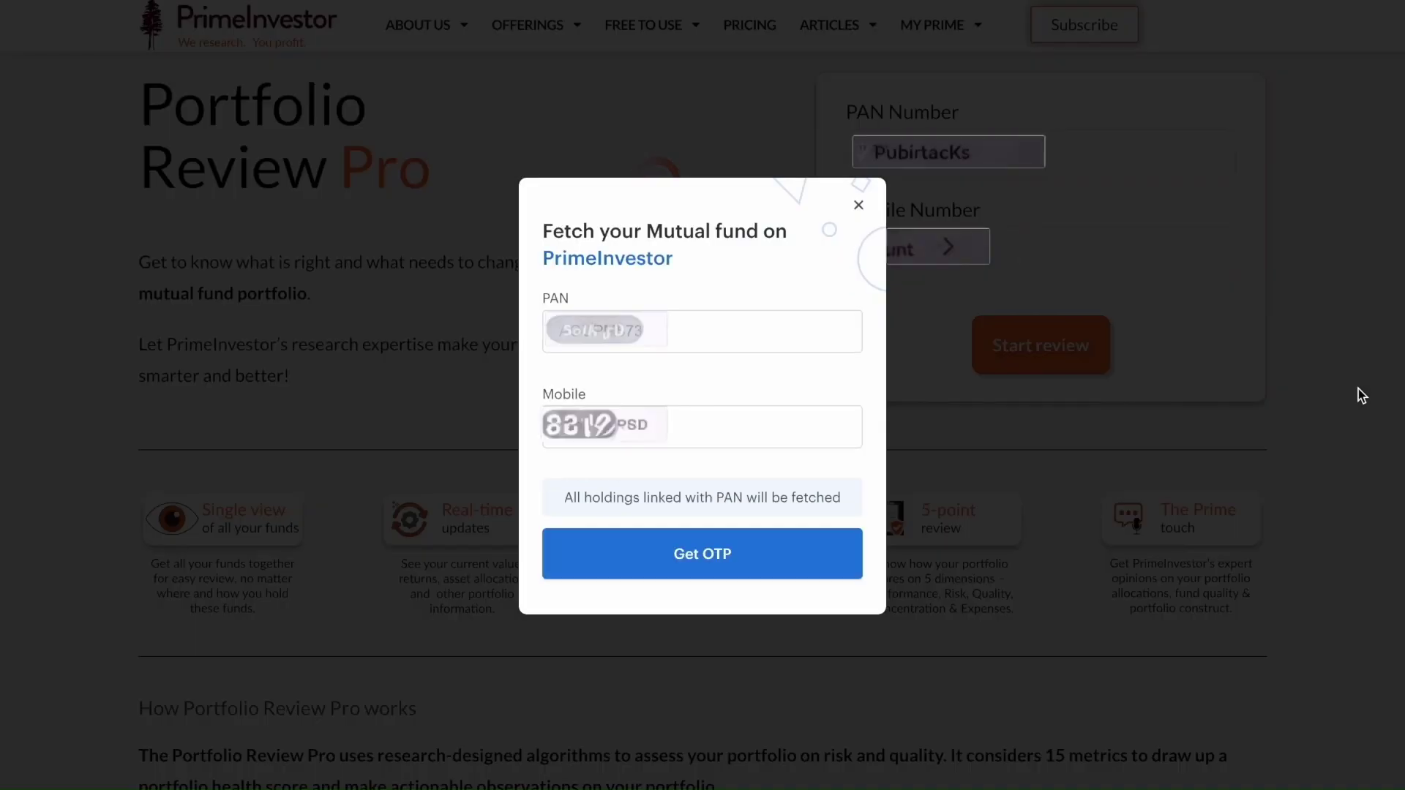
Request an OTP and enter the one-time code into the verification boxes
left_click(828, 572)
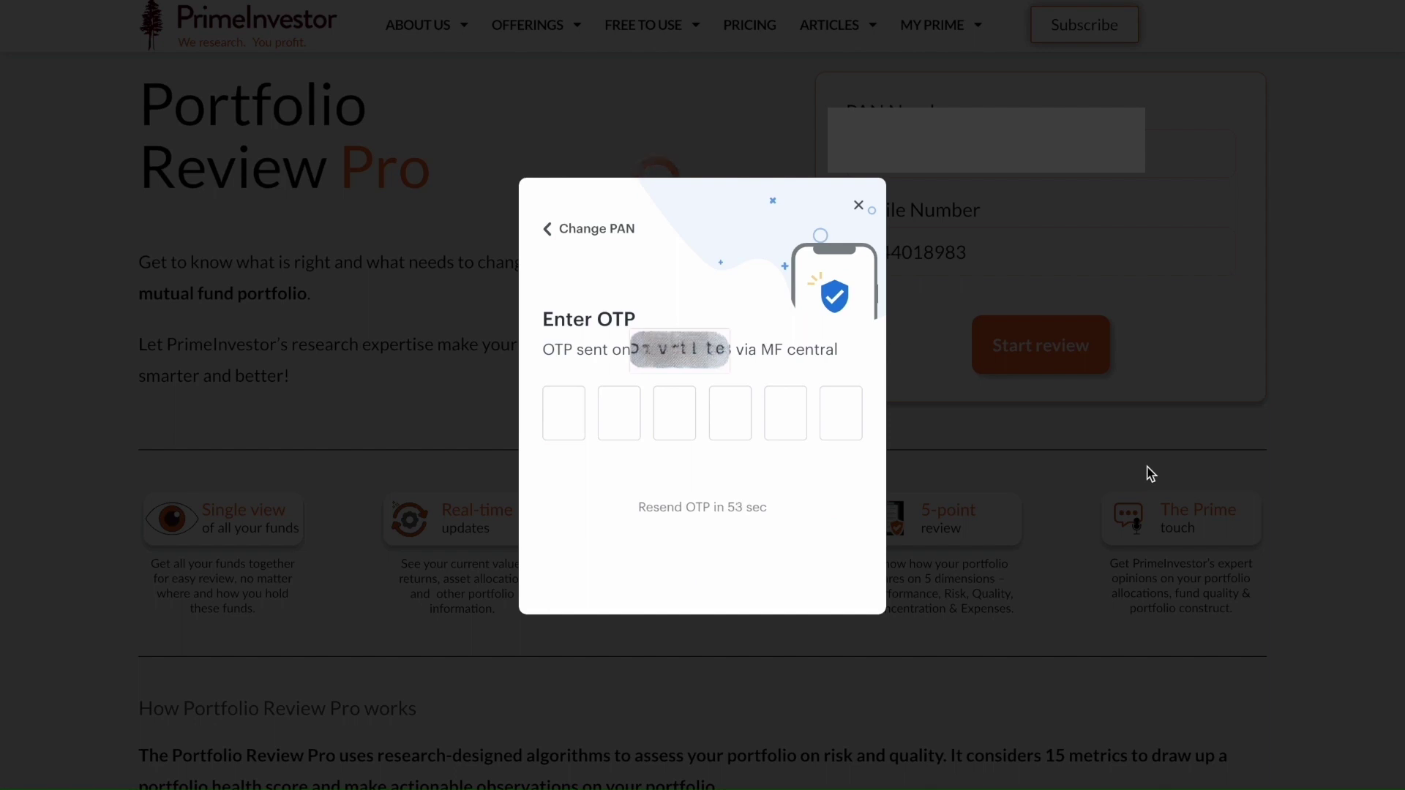
left_click(579, 407)
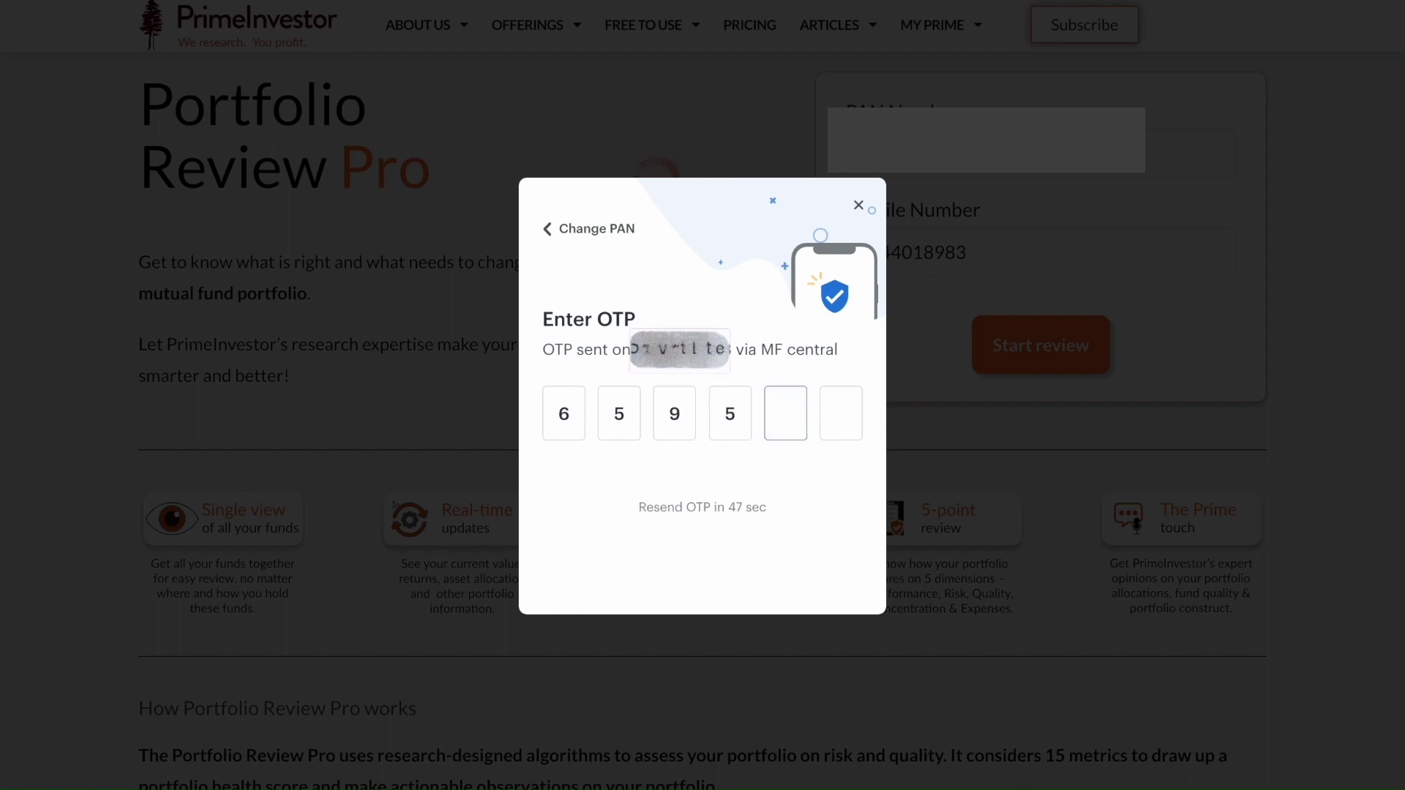
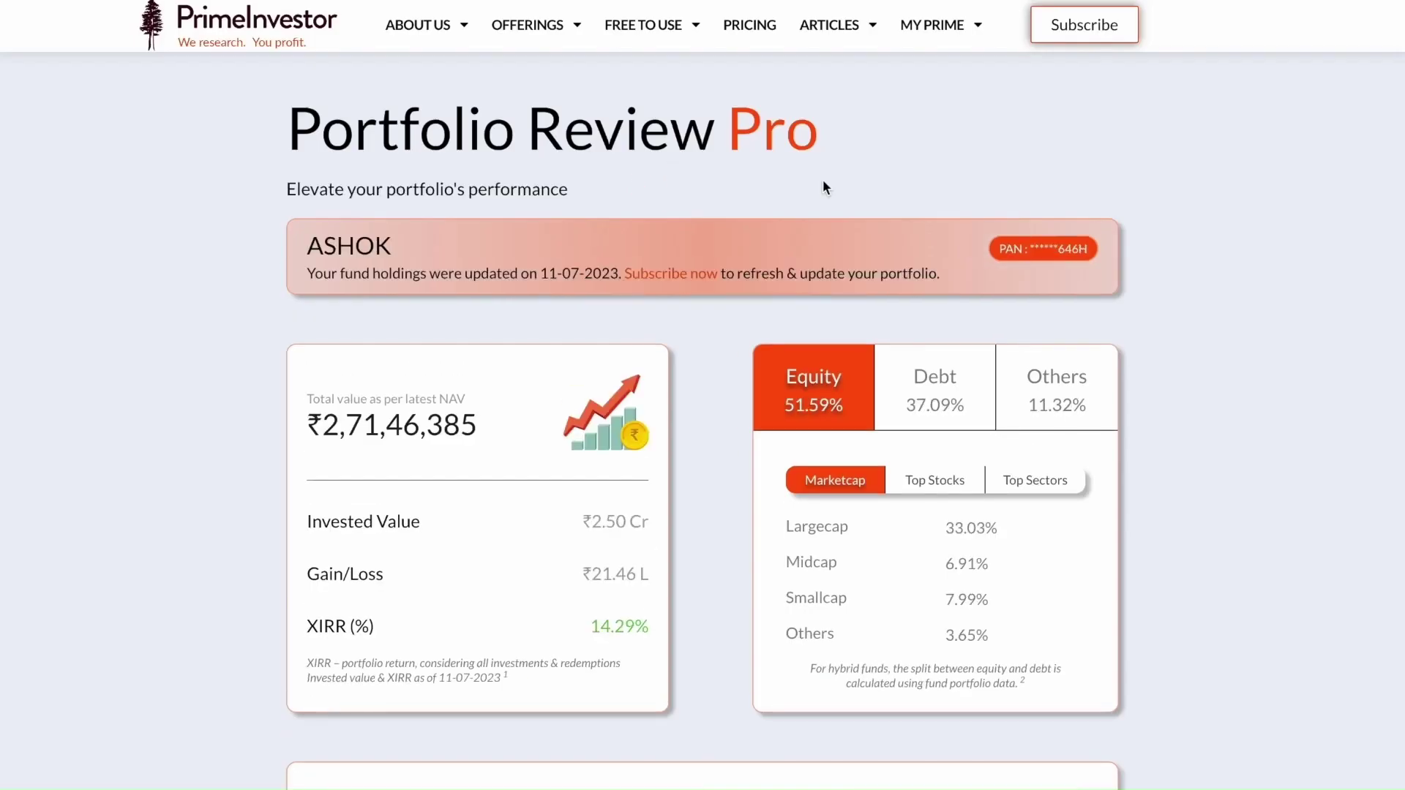
Check the portfolio's Debt credit-quality, Others and Equity market-cap breakdowns
scroll(515, 372, "down", 1)
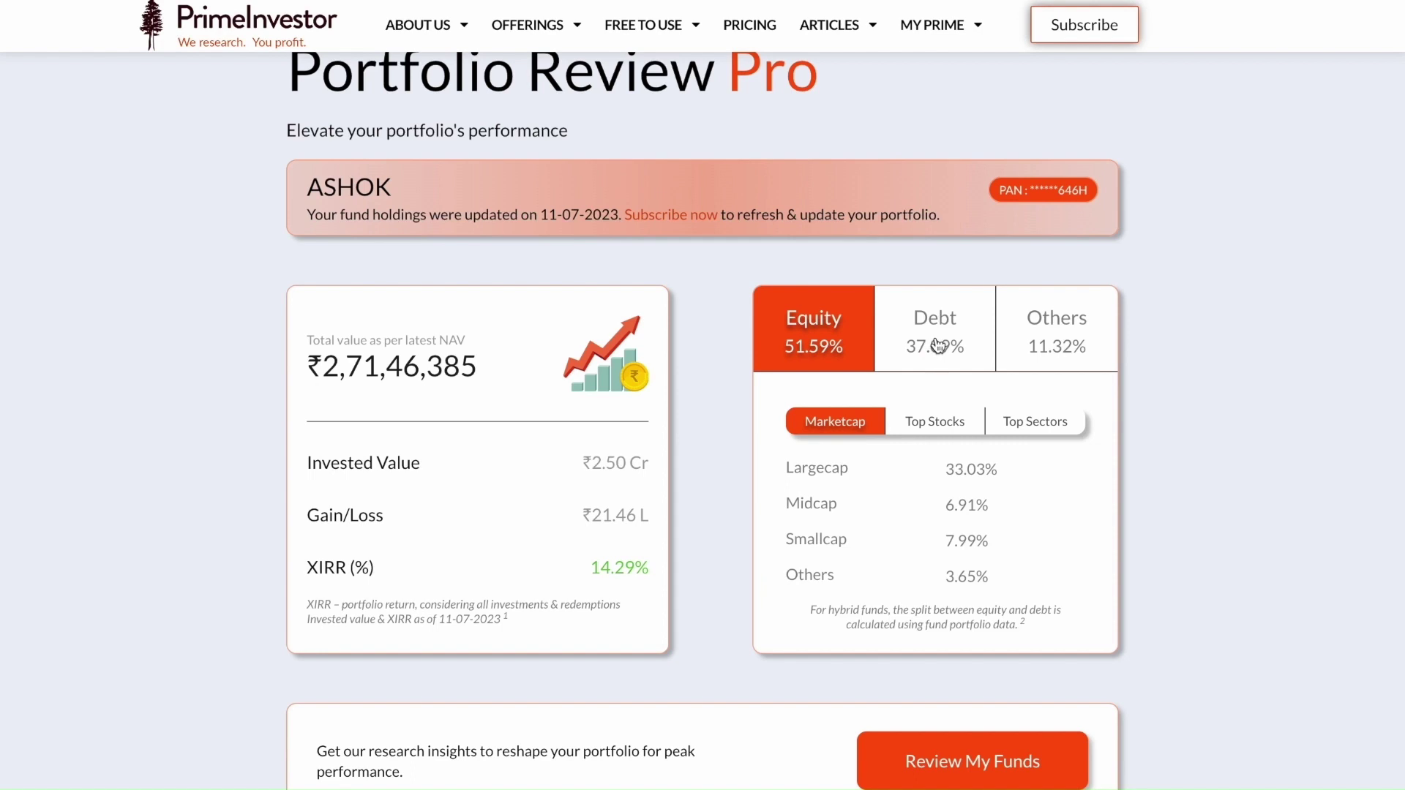
left_click(936, 347)
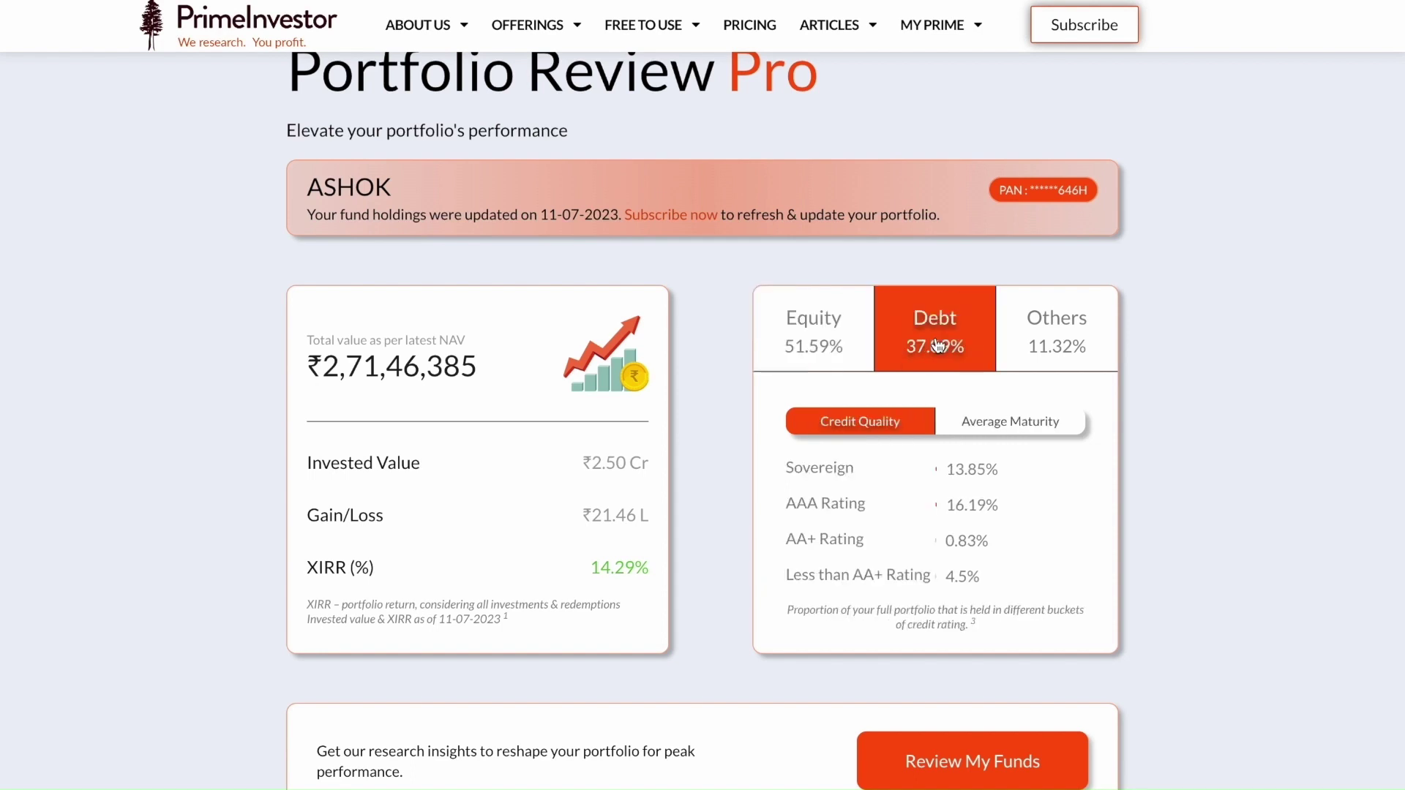
left_click(1043, 333)
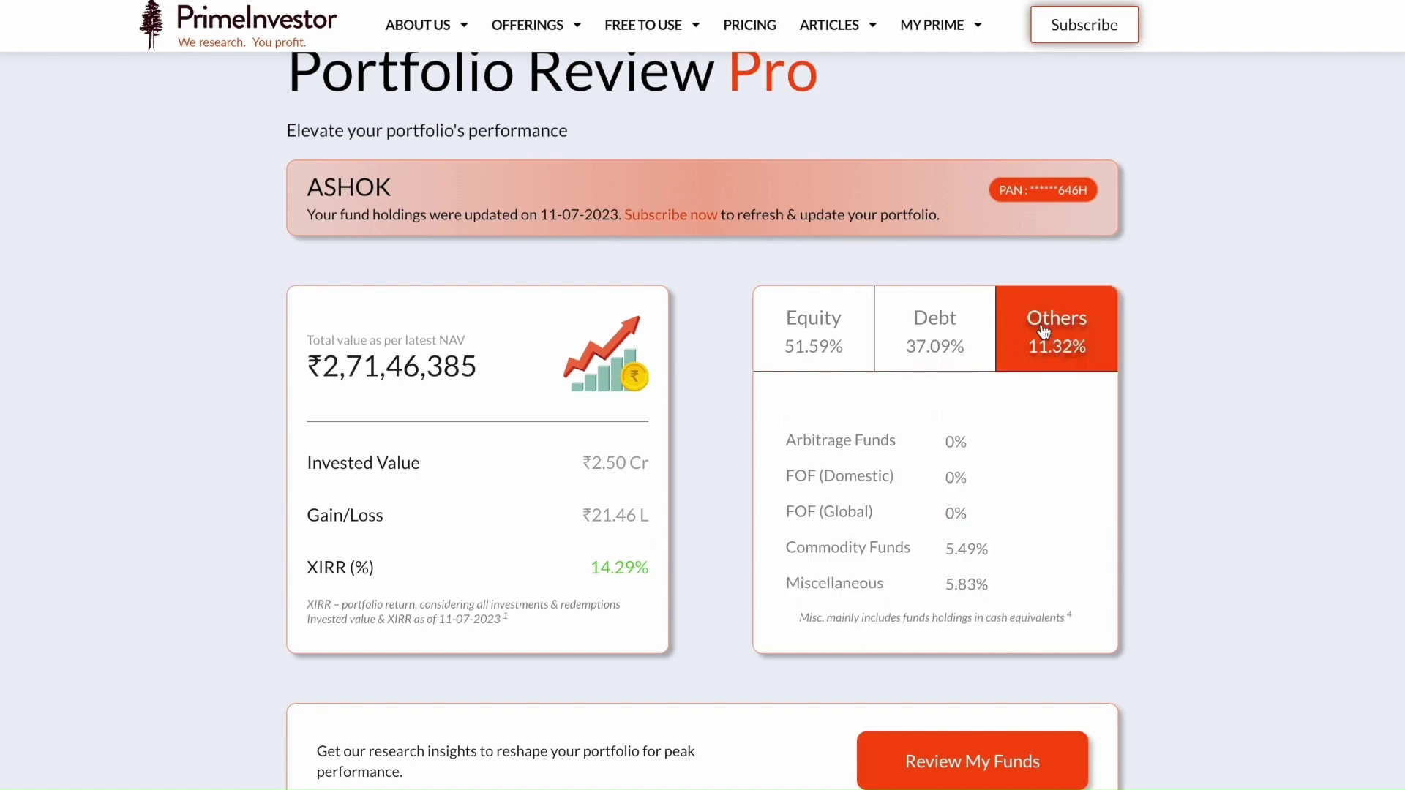
left_click(835, 342)
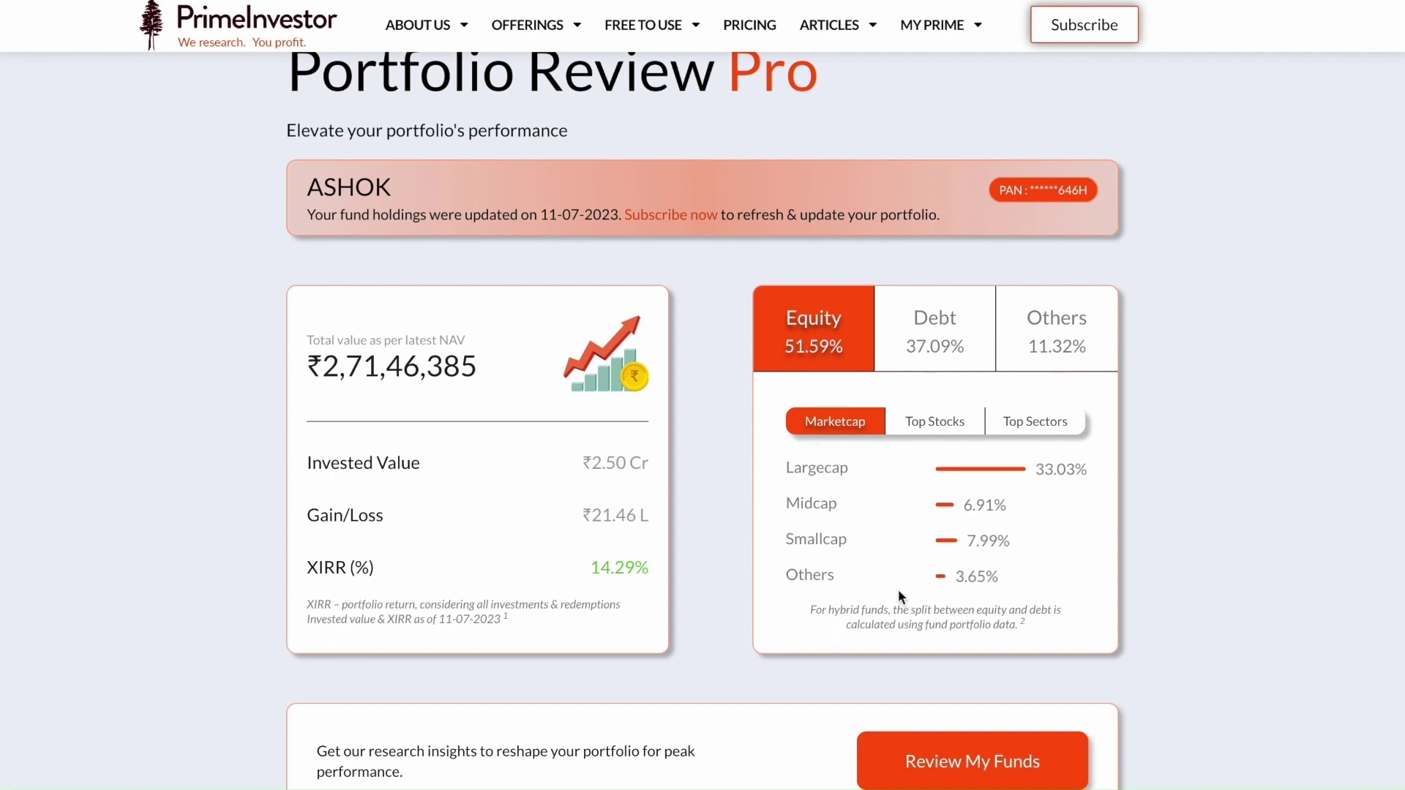
View the full top ten stocks list and top sectors, then the debt credit quality split
left_click(953, 434)
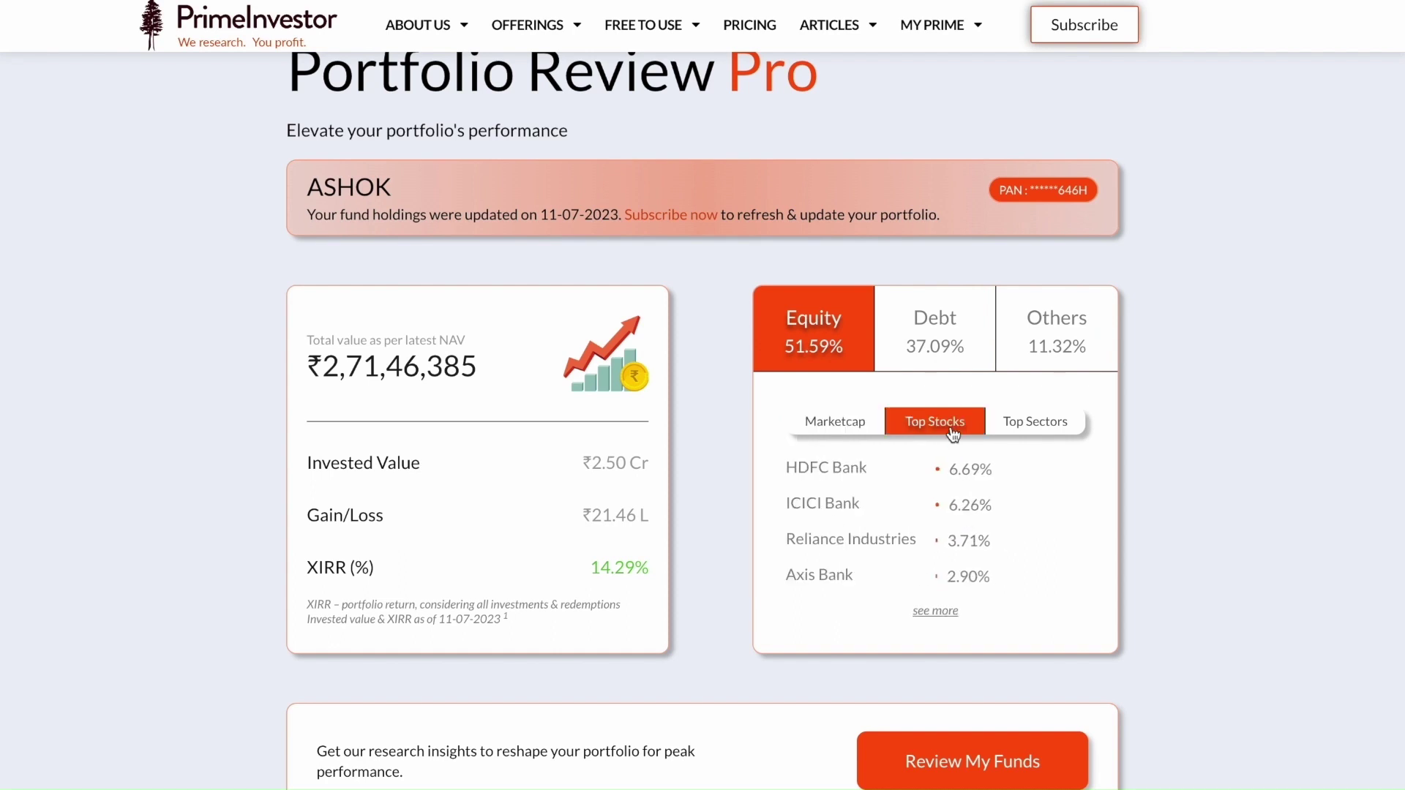
left_click(922, 617)
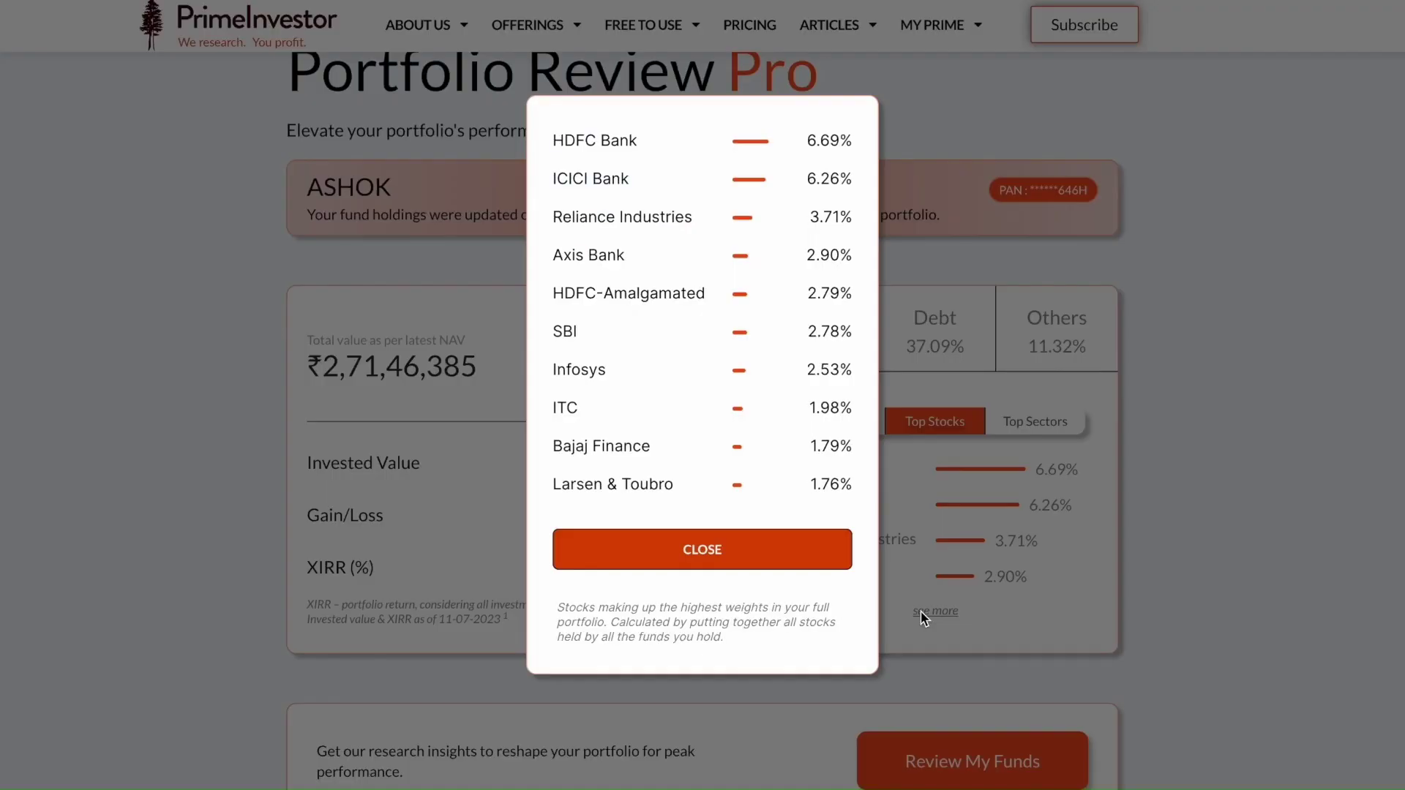
left_click(779, 562)
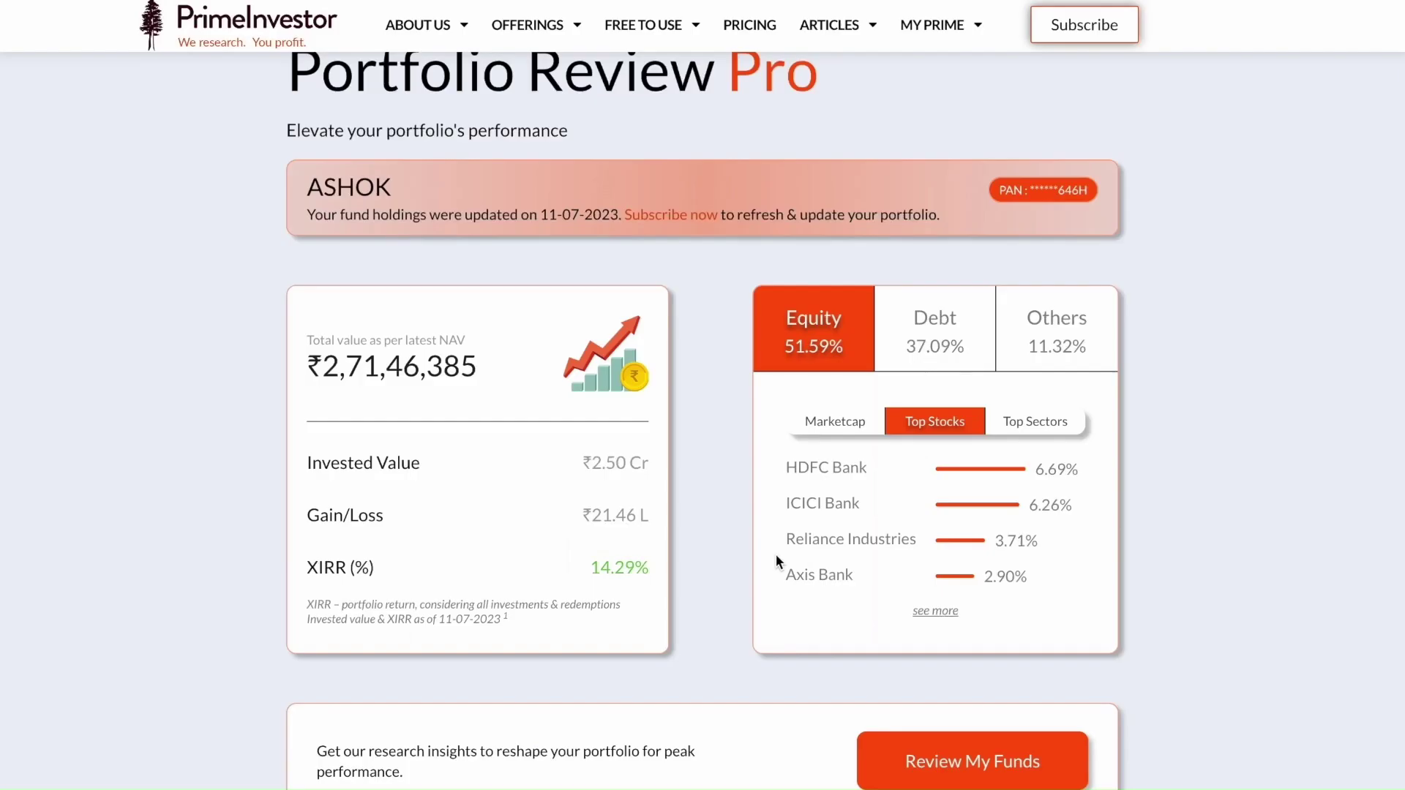
left_click(1022, 432)
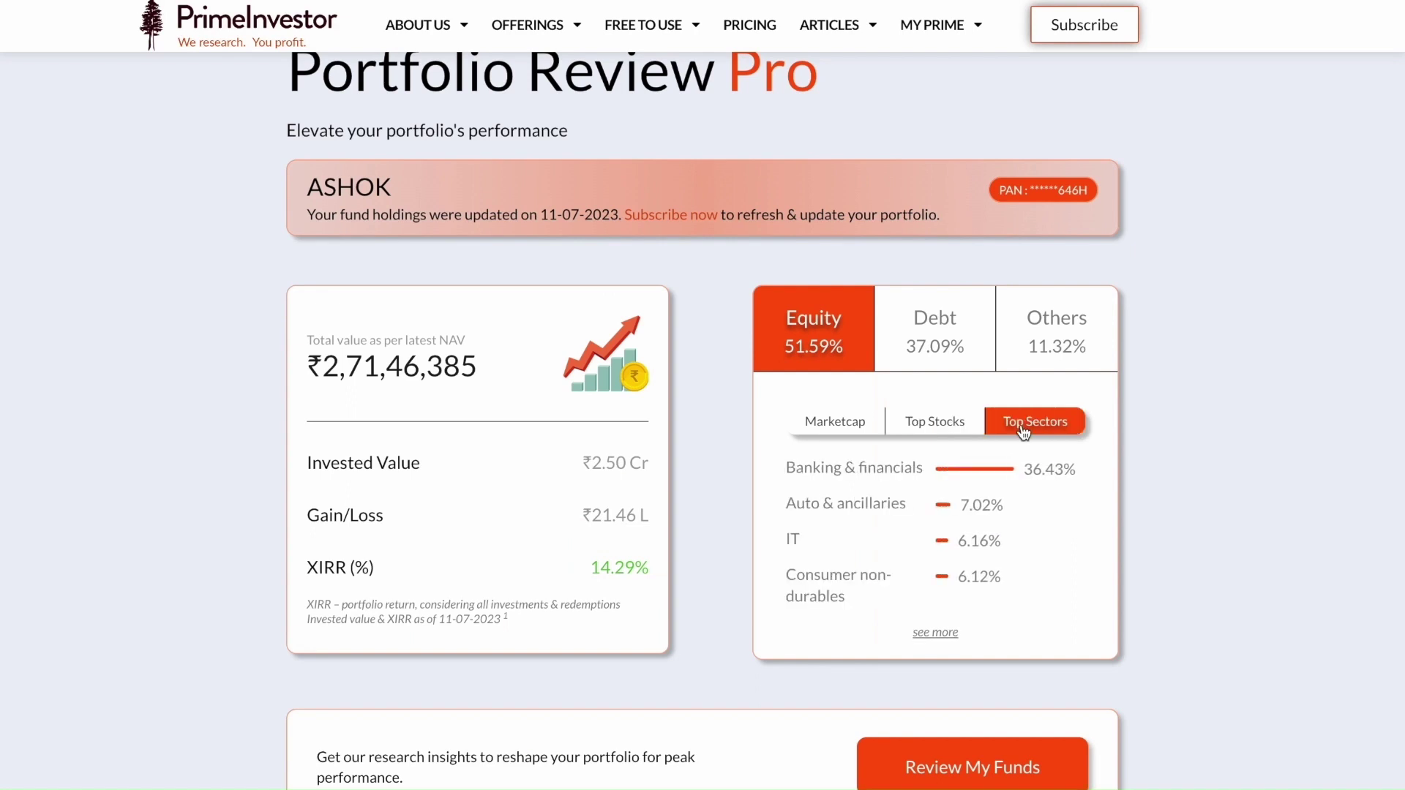
left_click(935, 355)
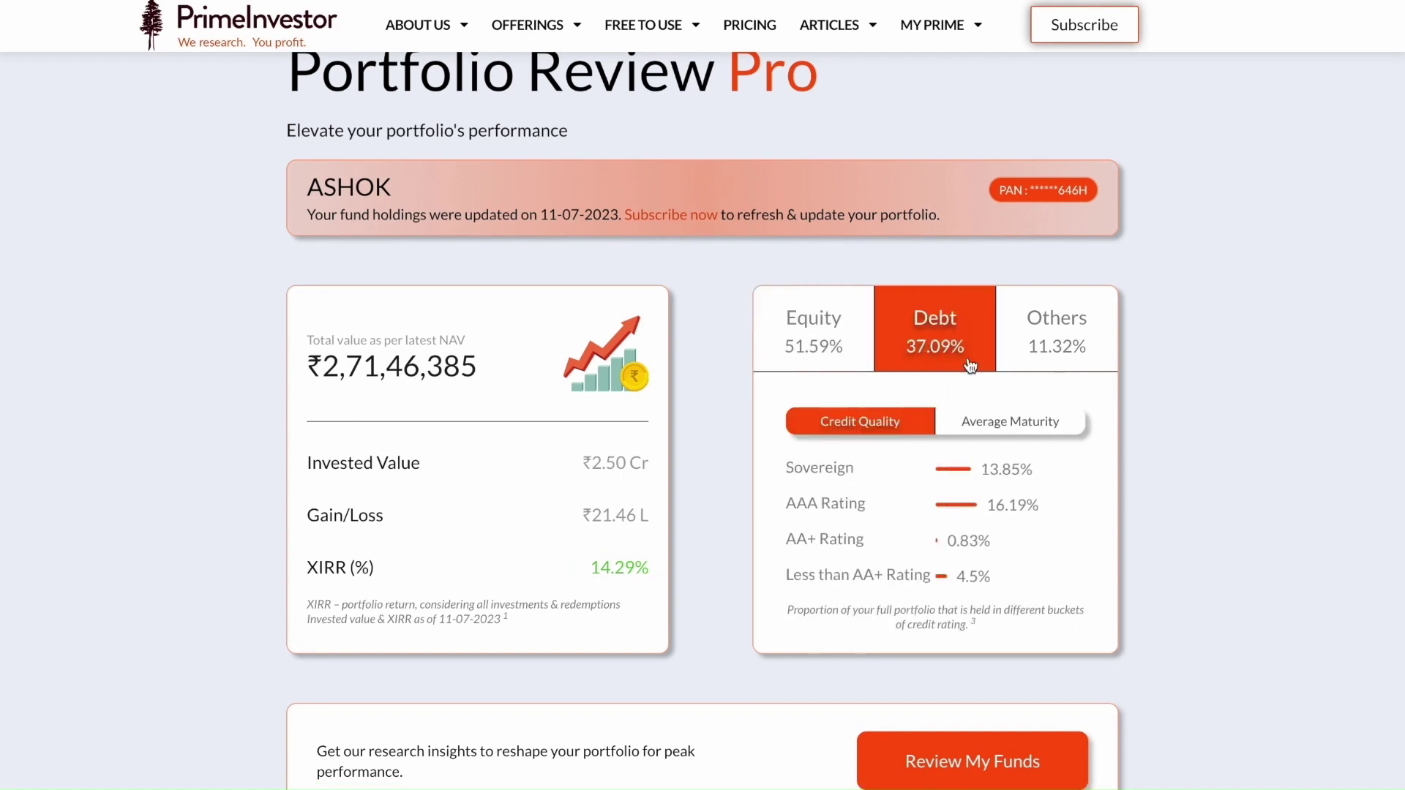
scroll(1152, 505, "down", 4)
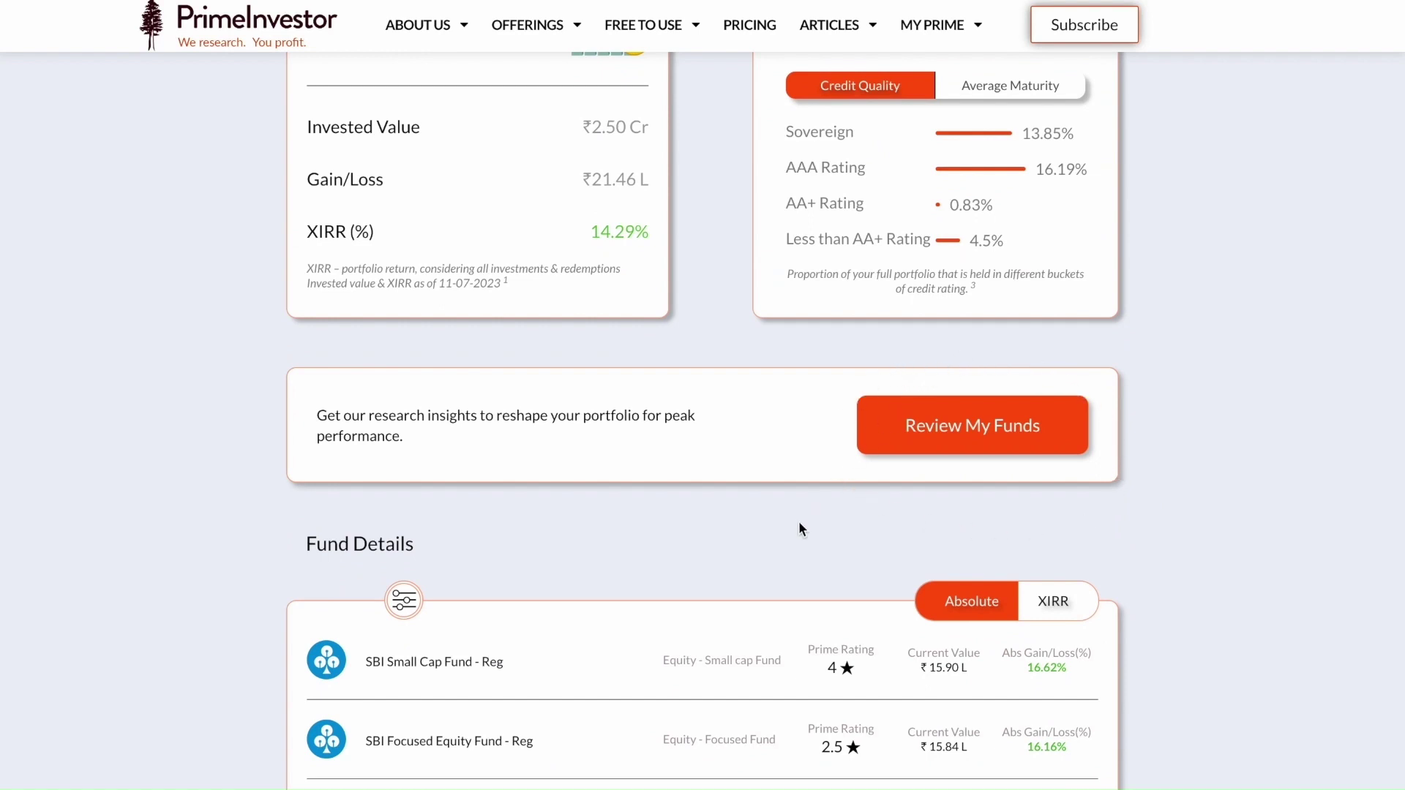
scroll(799, 525, "down", 5)
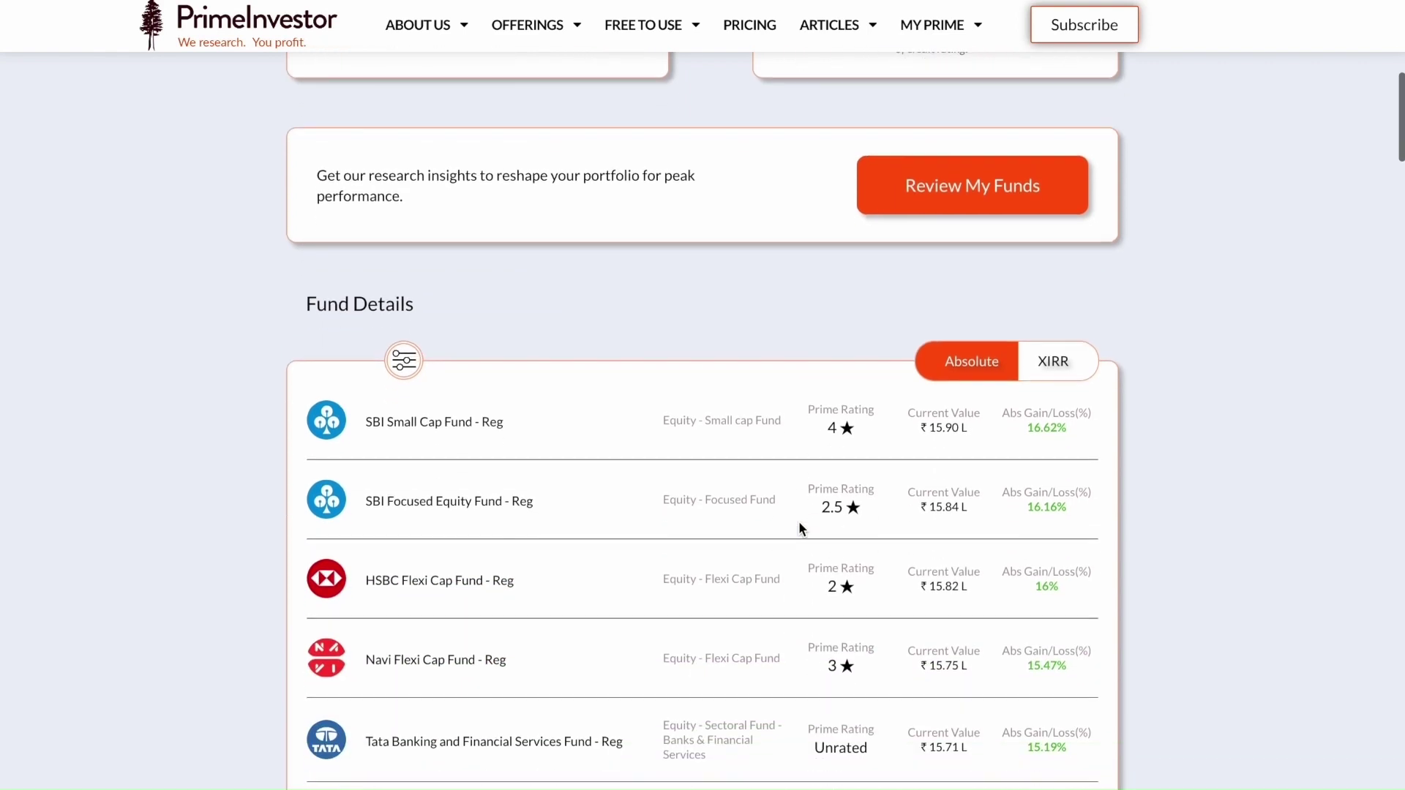
scroll(799, 523, "down", 3)
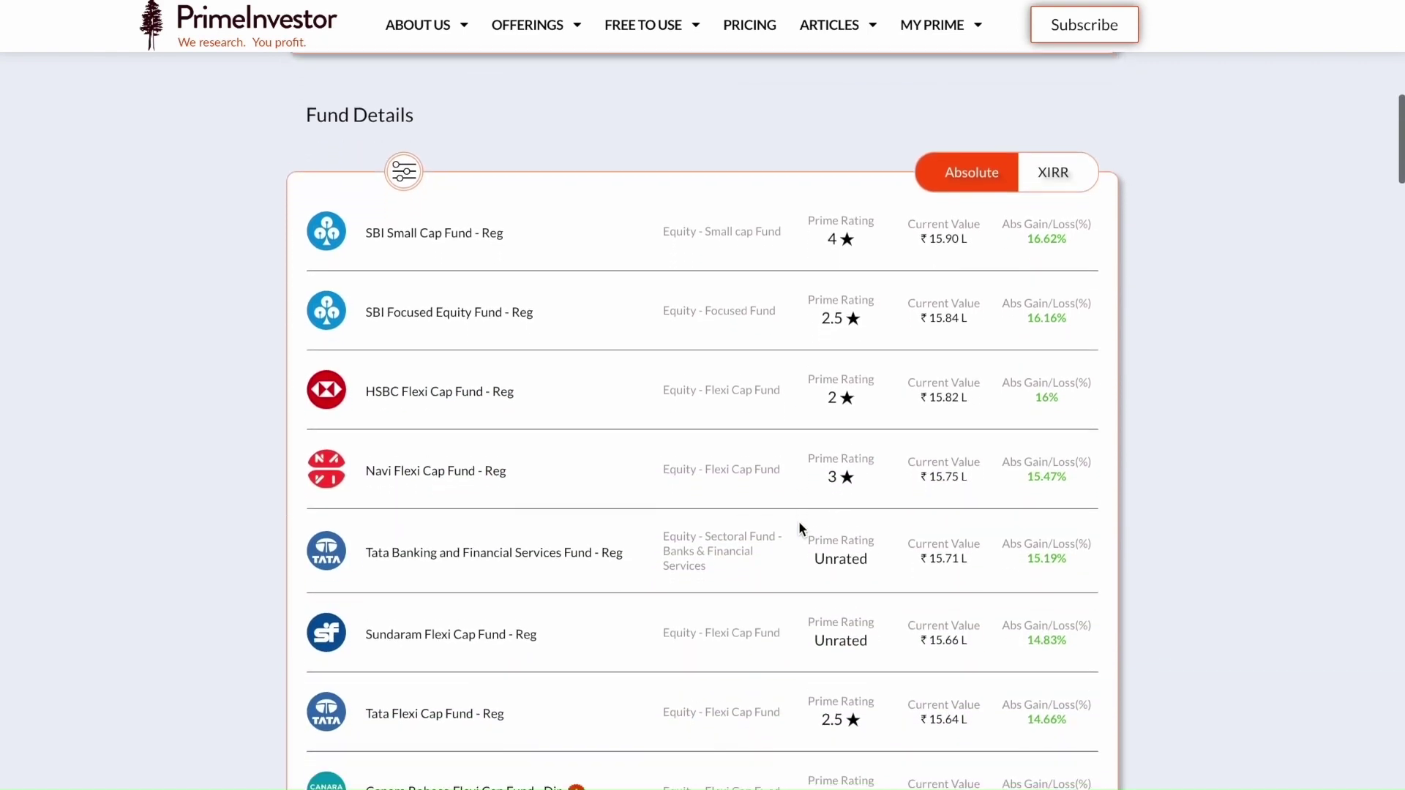
scroll(799, 525, "down", 2)
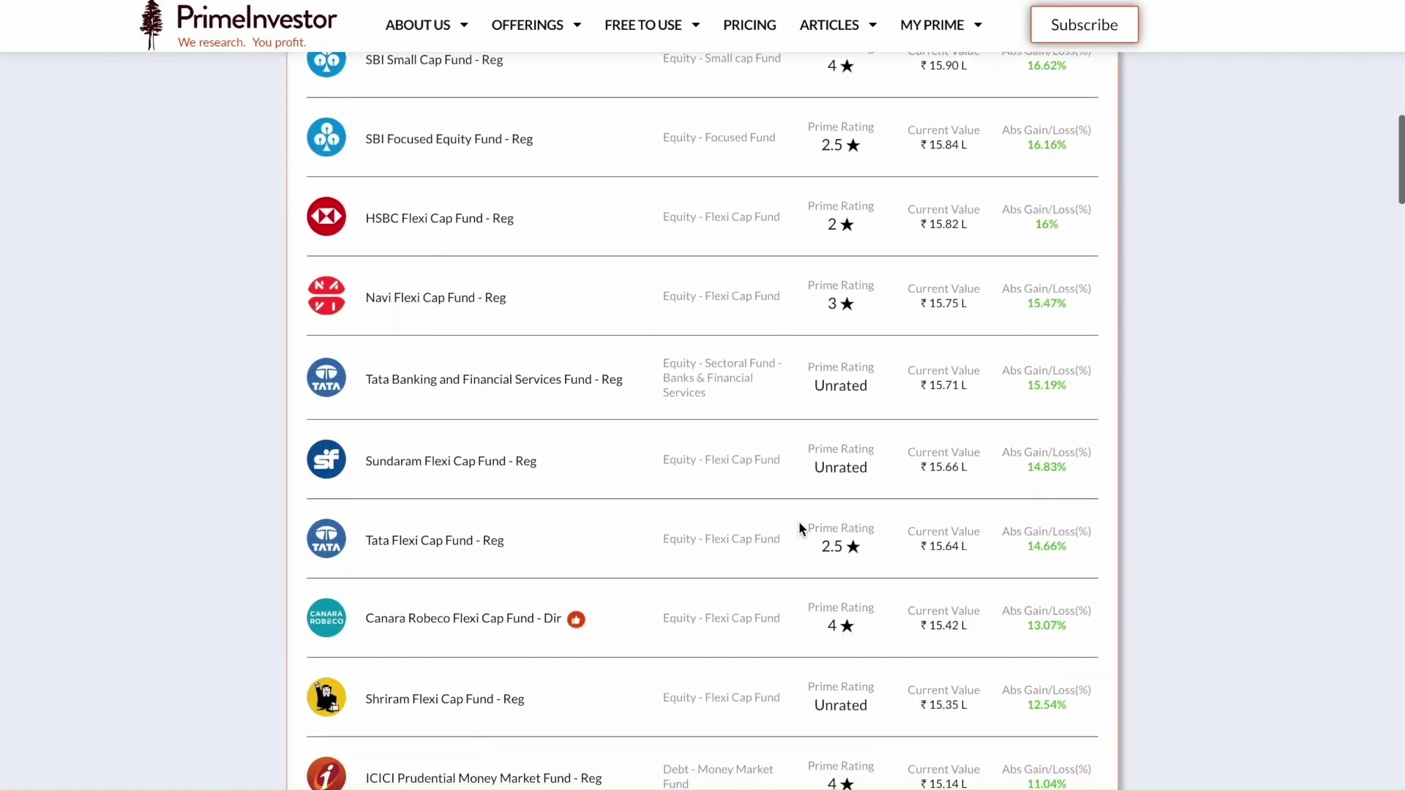
scroll(799, 527, "down", 4)
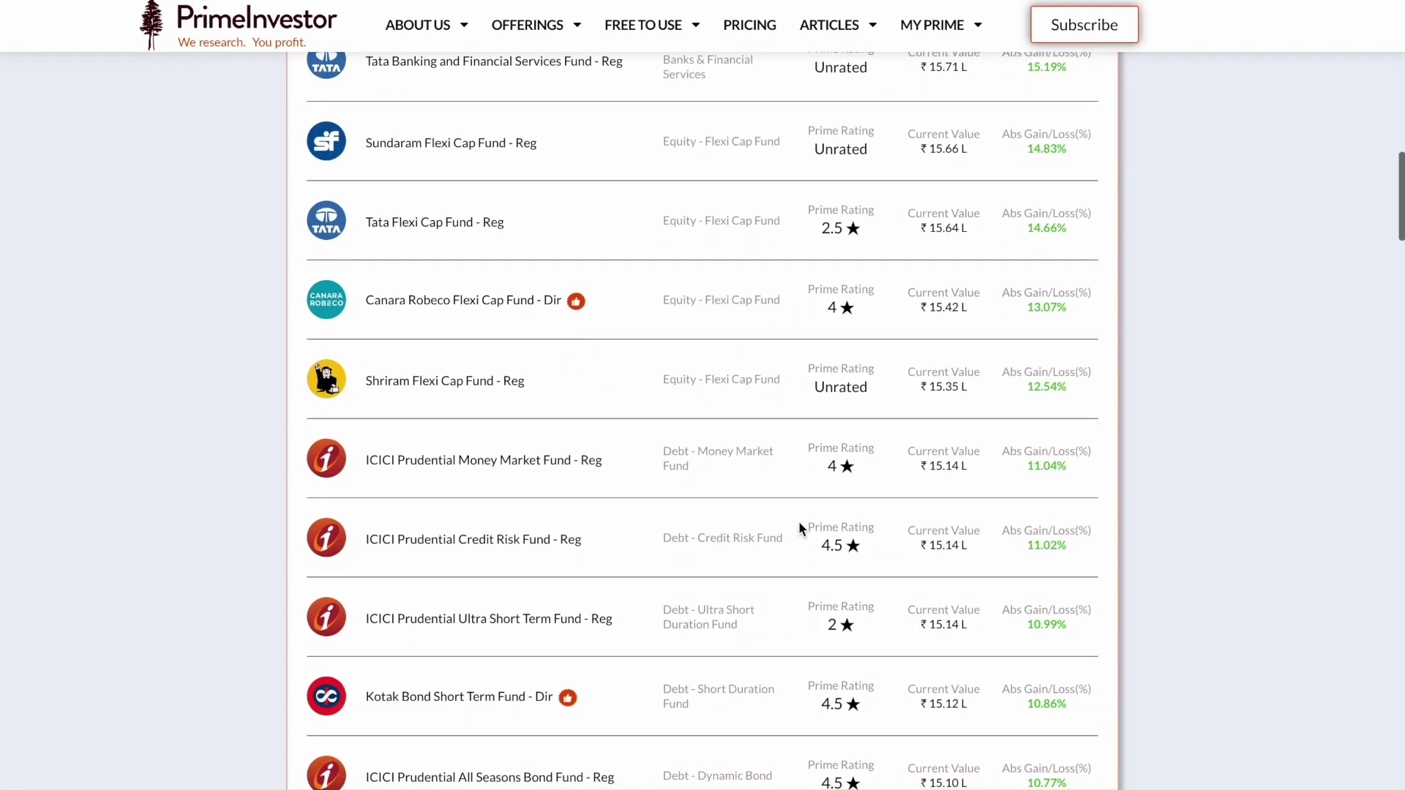
scroll(799, 527, "down", 2)
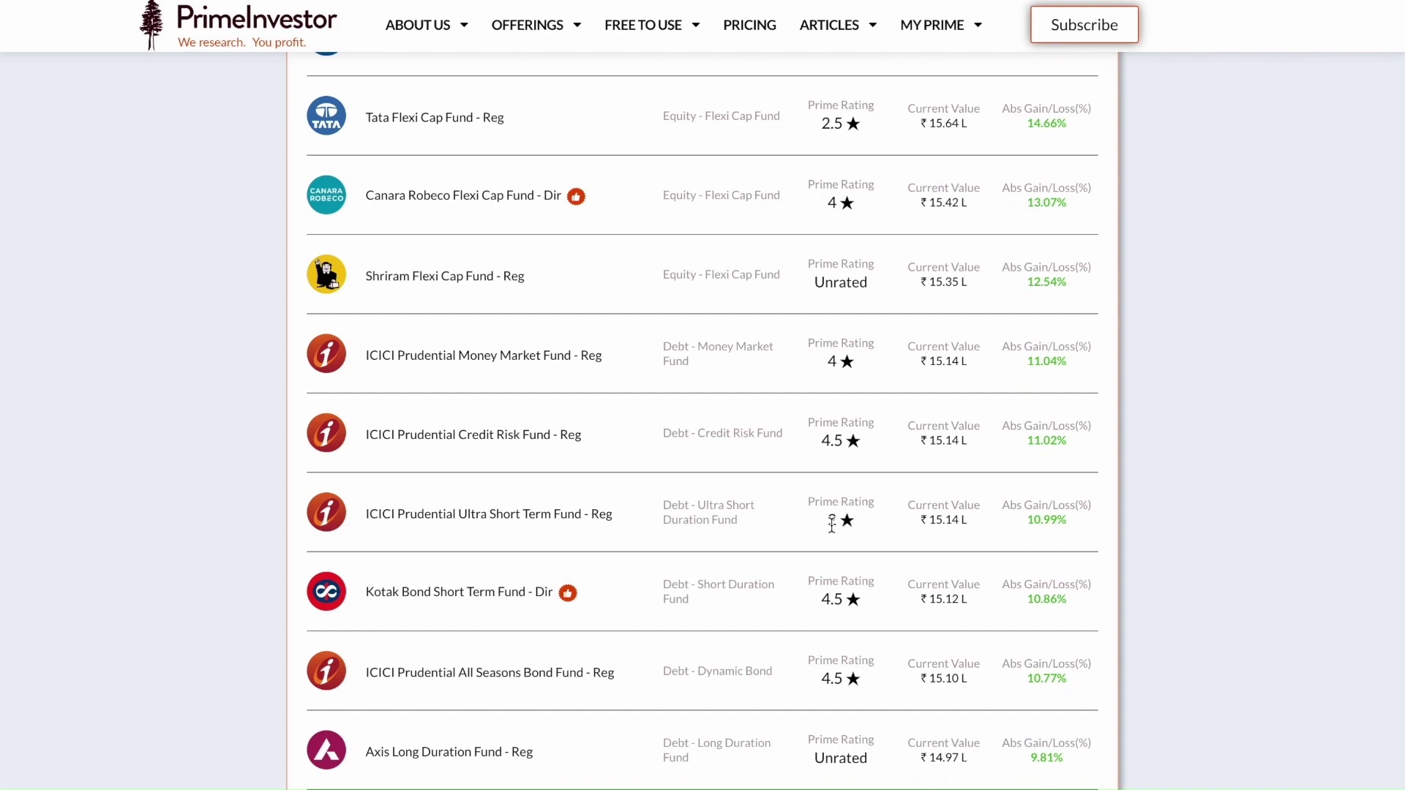
left_click_drag(831, 520, 860, 528)
left_click(657, 605)
scroll(602, 598, "down", 4)
scroll(602, 597, "down", 5)
scroll(601, 602, "down", 3)
scroll(601, 595, "down", 1)
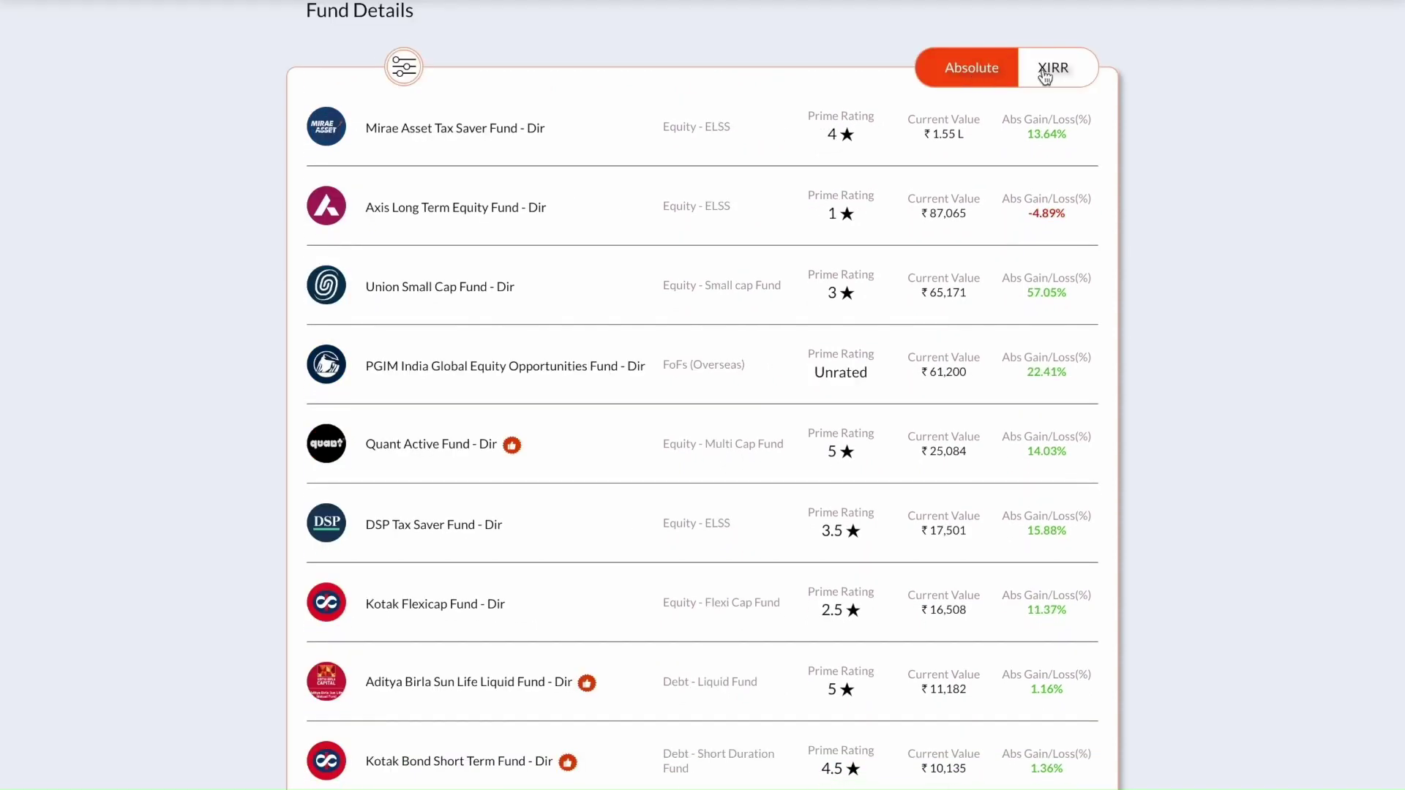
left_click(1042, 73)
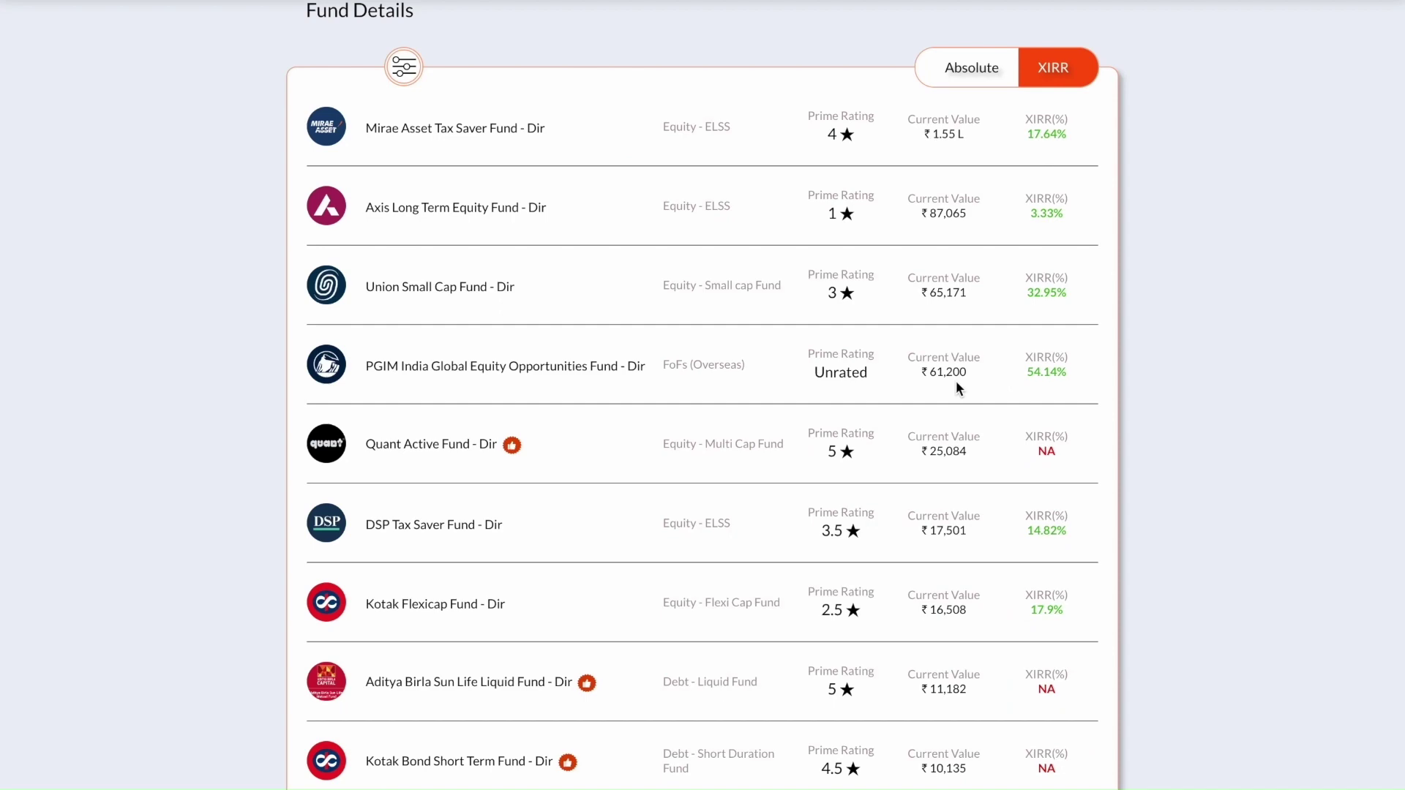
scroll(955, 382, "down", 9)
scroll(956, 388, "down", 1)
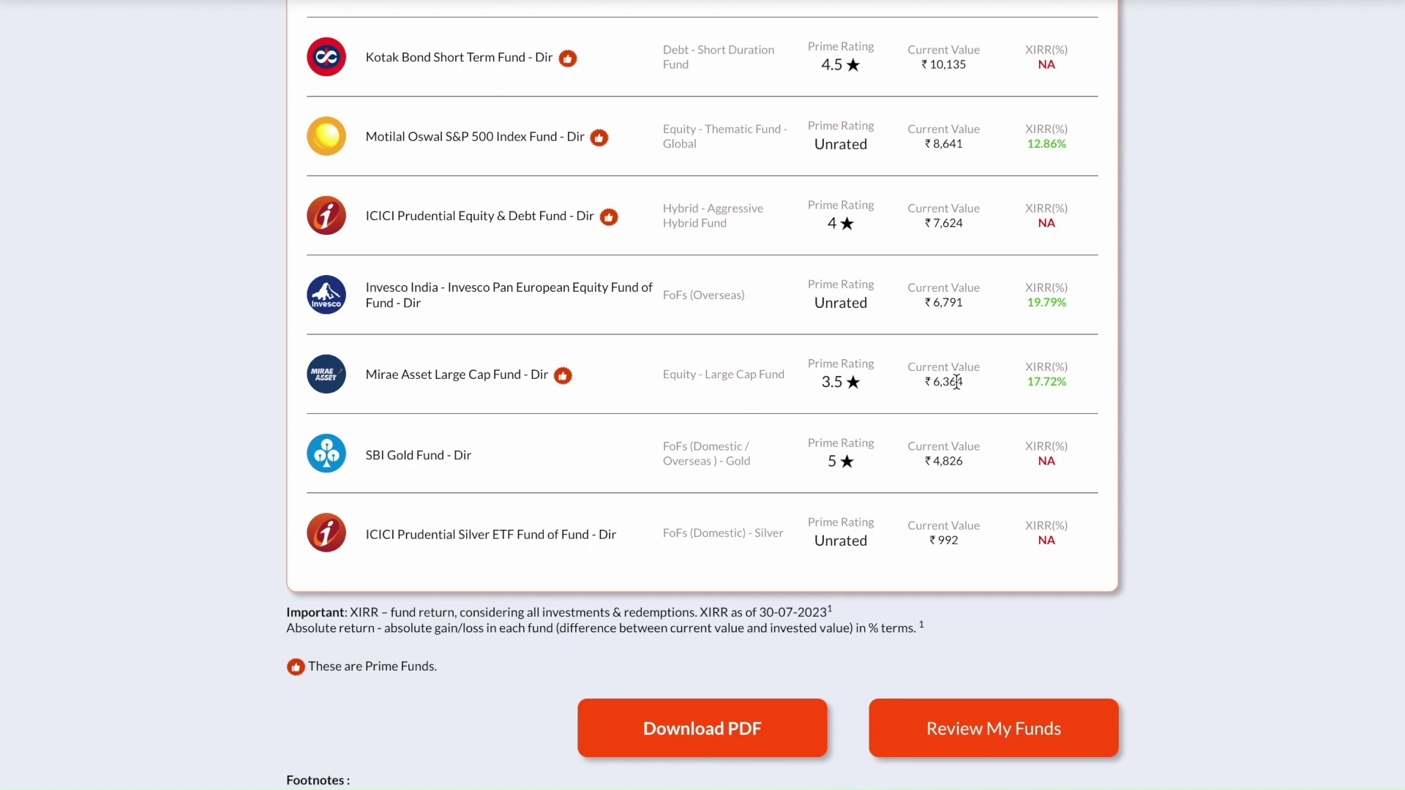
scroll(956, 381, "up", 20)
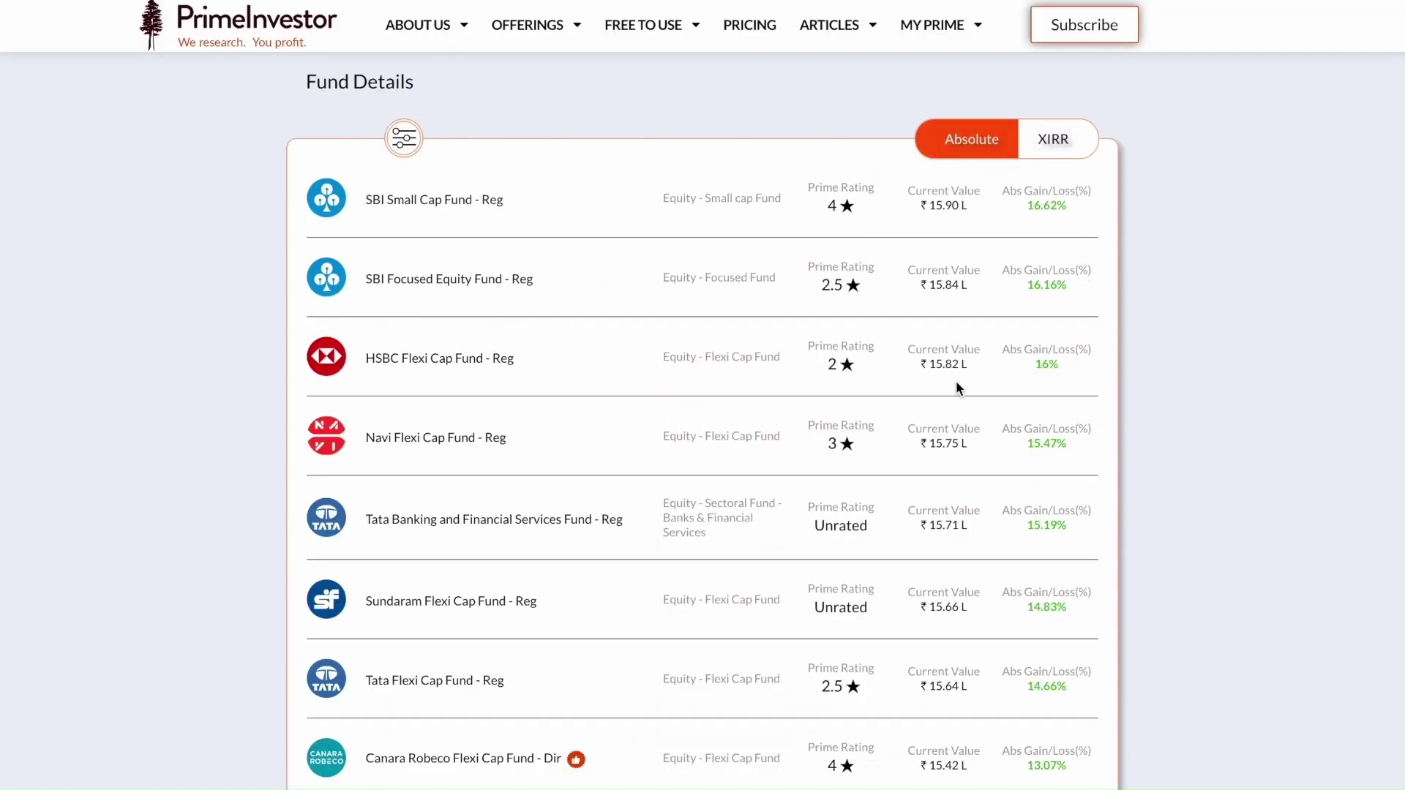
scroll(959, 388, "up", 6)
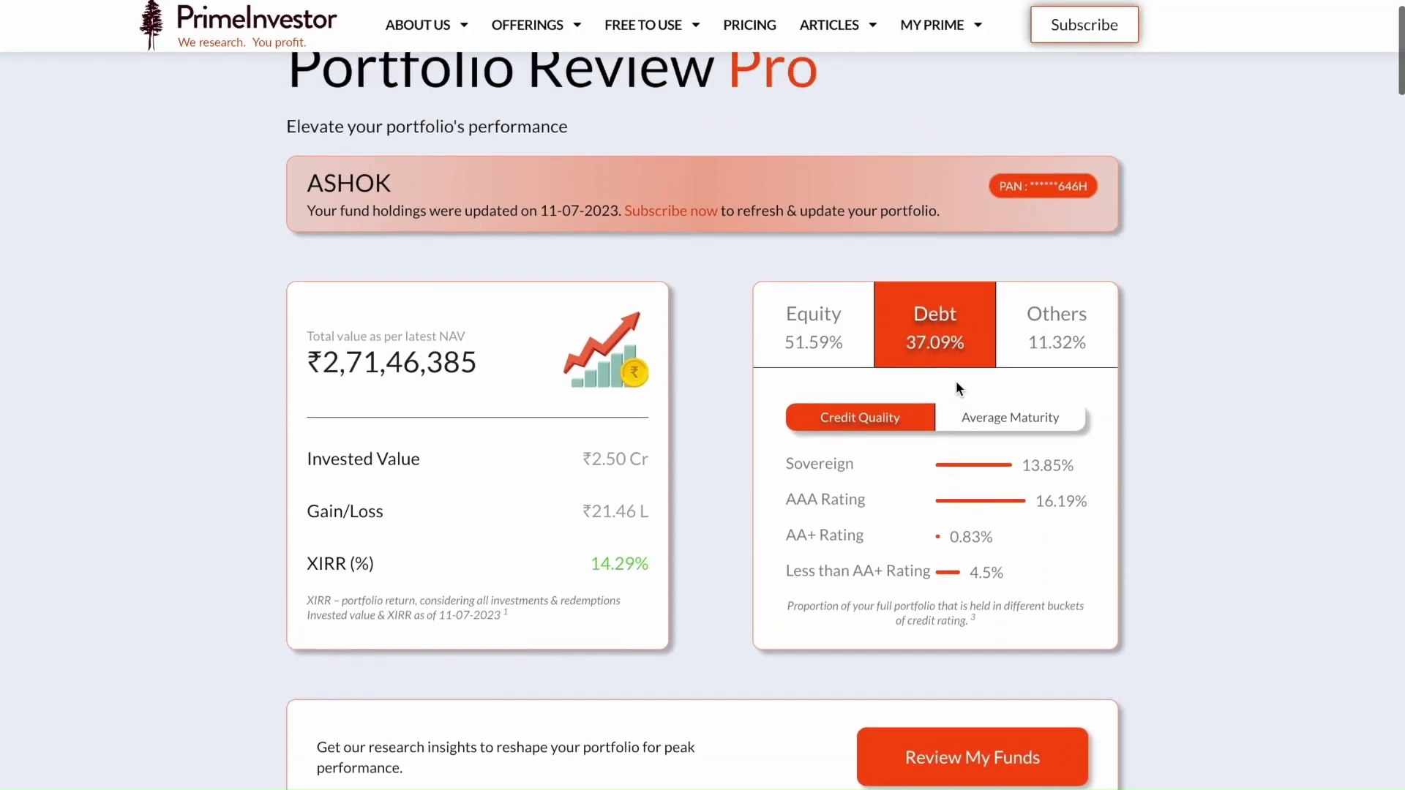
scroll(959, 388, "down", 7)
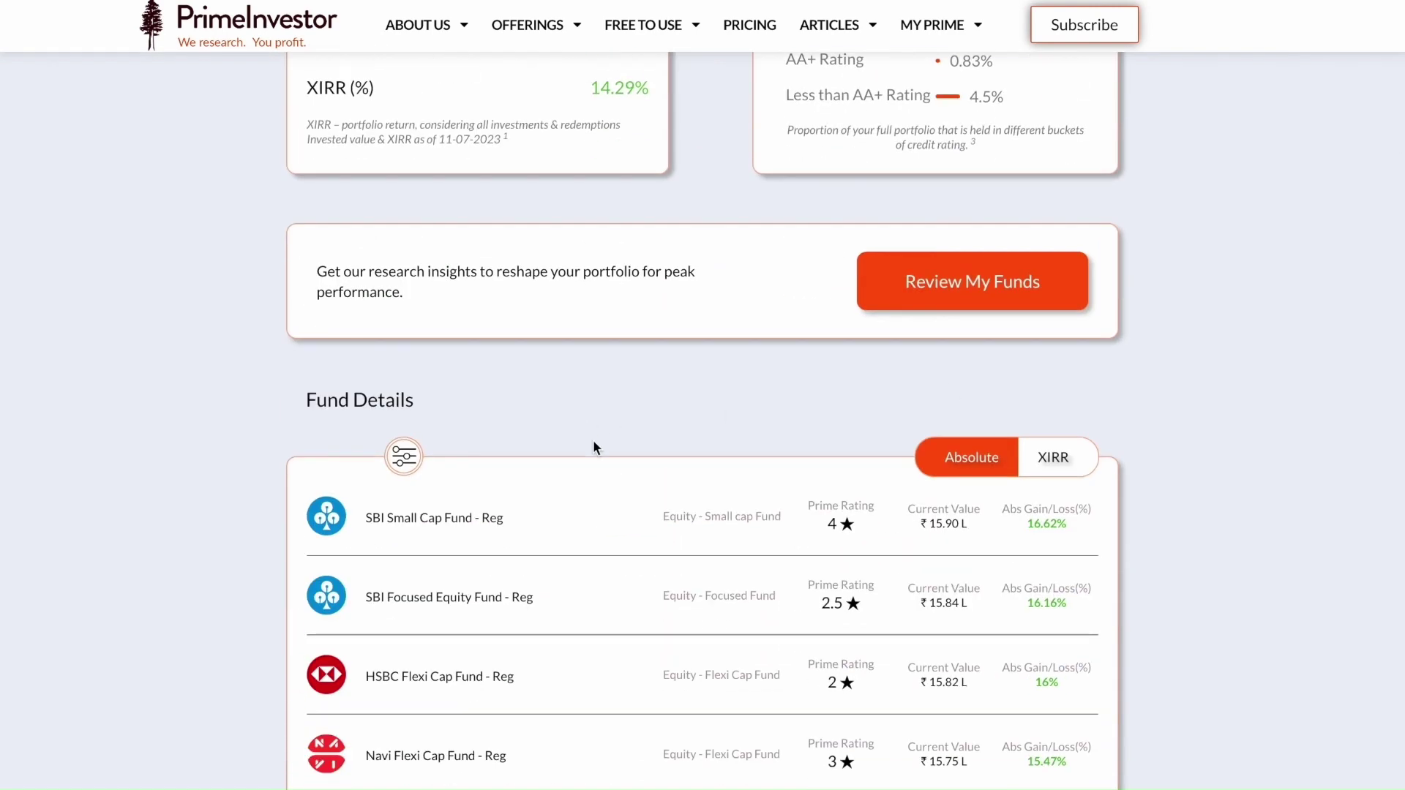
Sort the Fund Details list by Prime Rating and scroll through the sorted funds
left_click(403, 461)
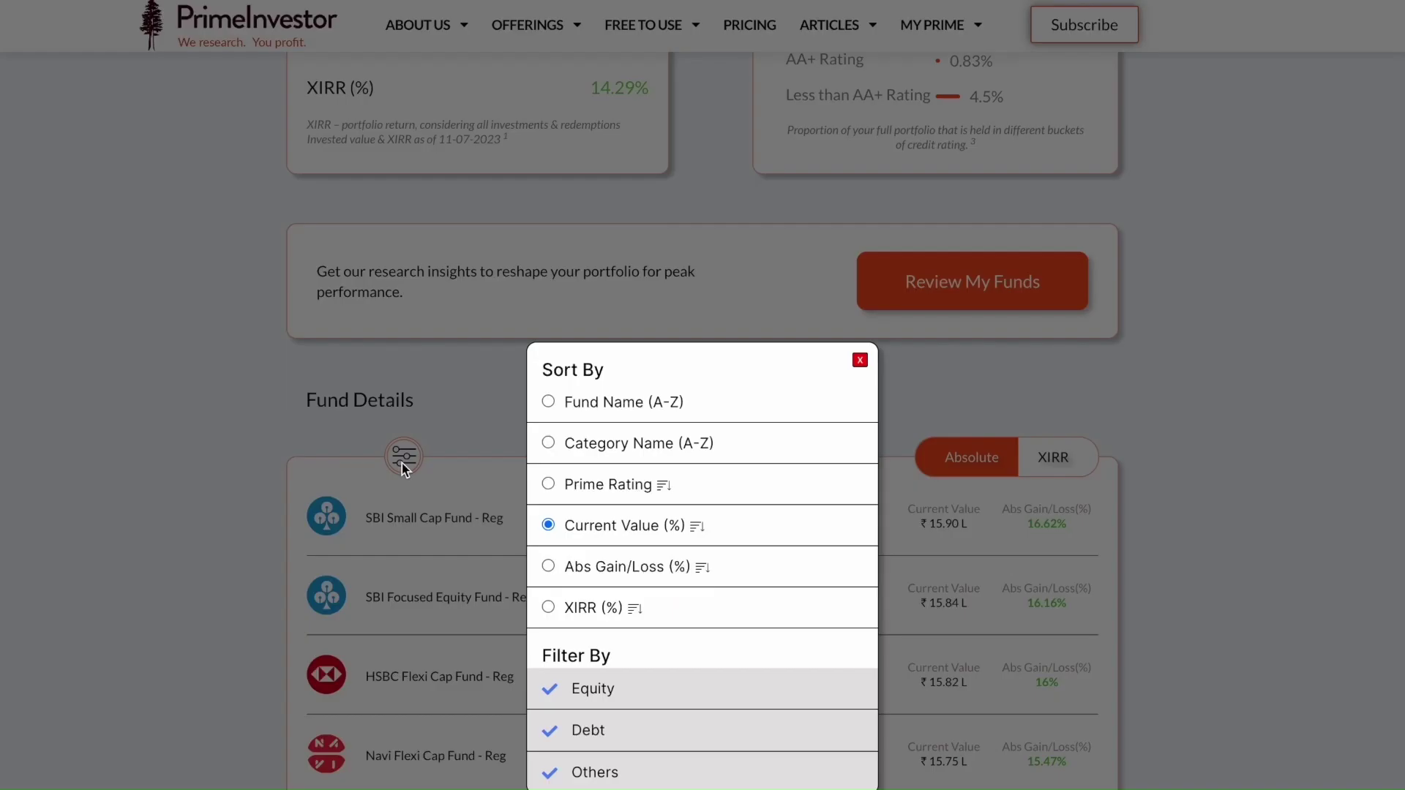
left_click(548, 402)
left_click(548, 486)
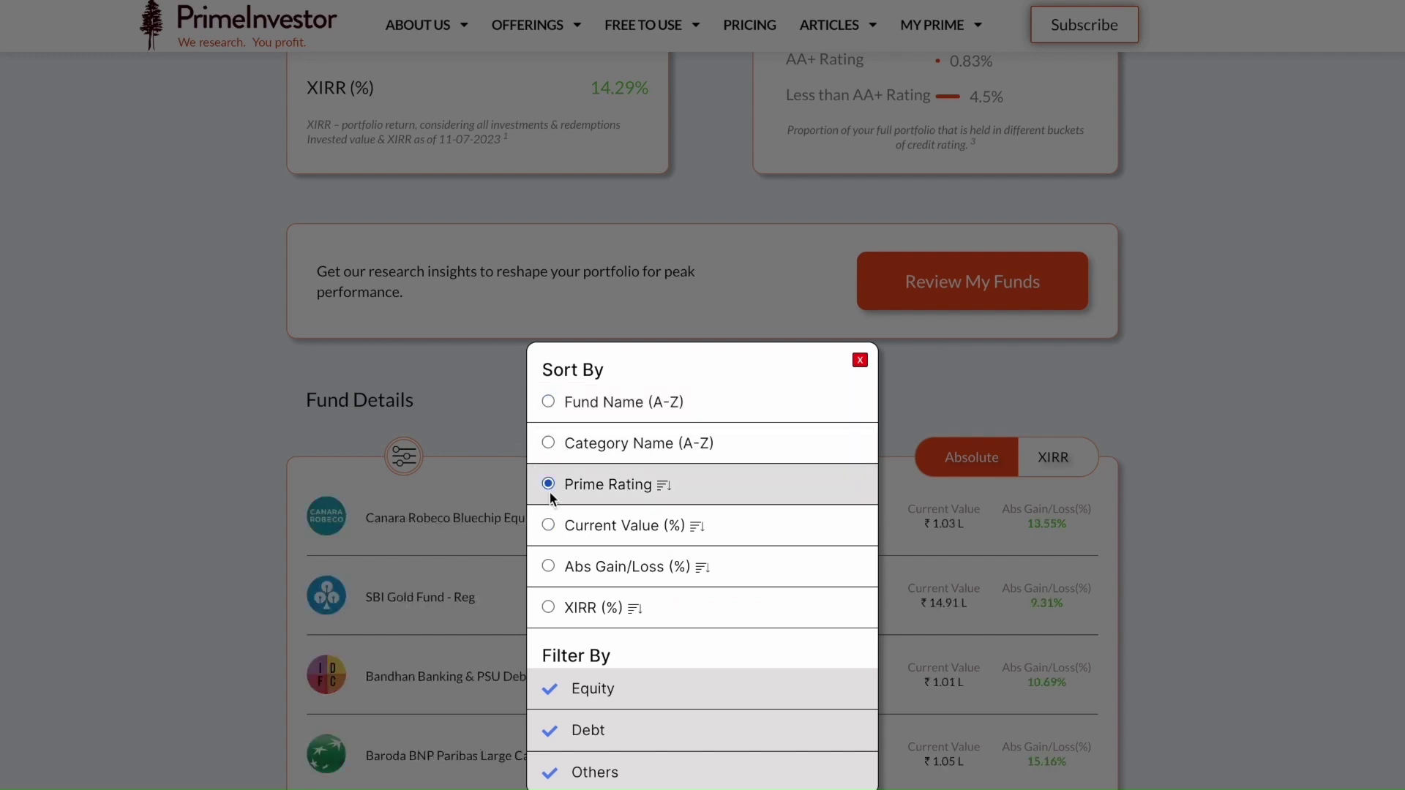
left_click(860, 360)
scroll(864, 360, "down", 10)
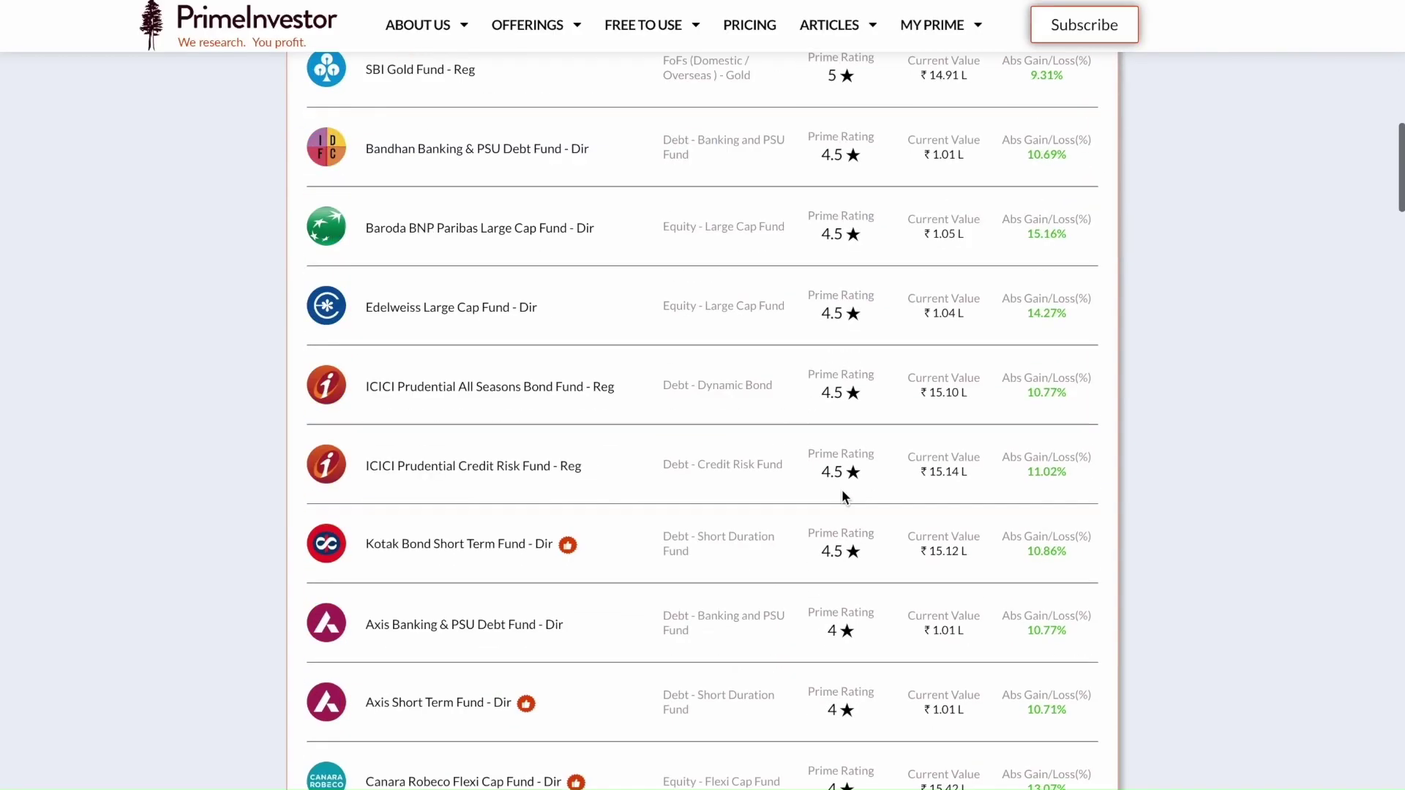
scroll(718, 498, "up", 2)
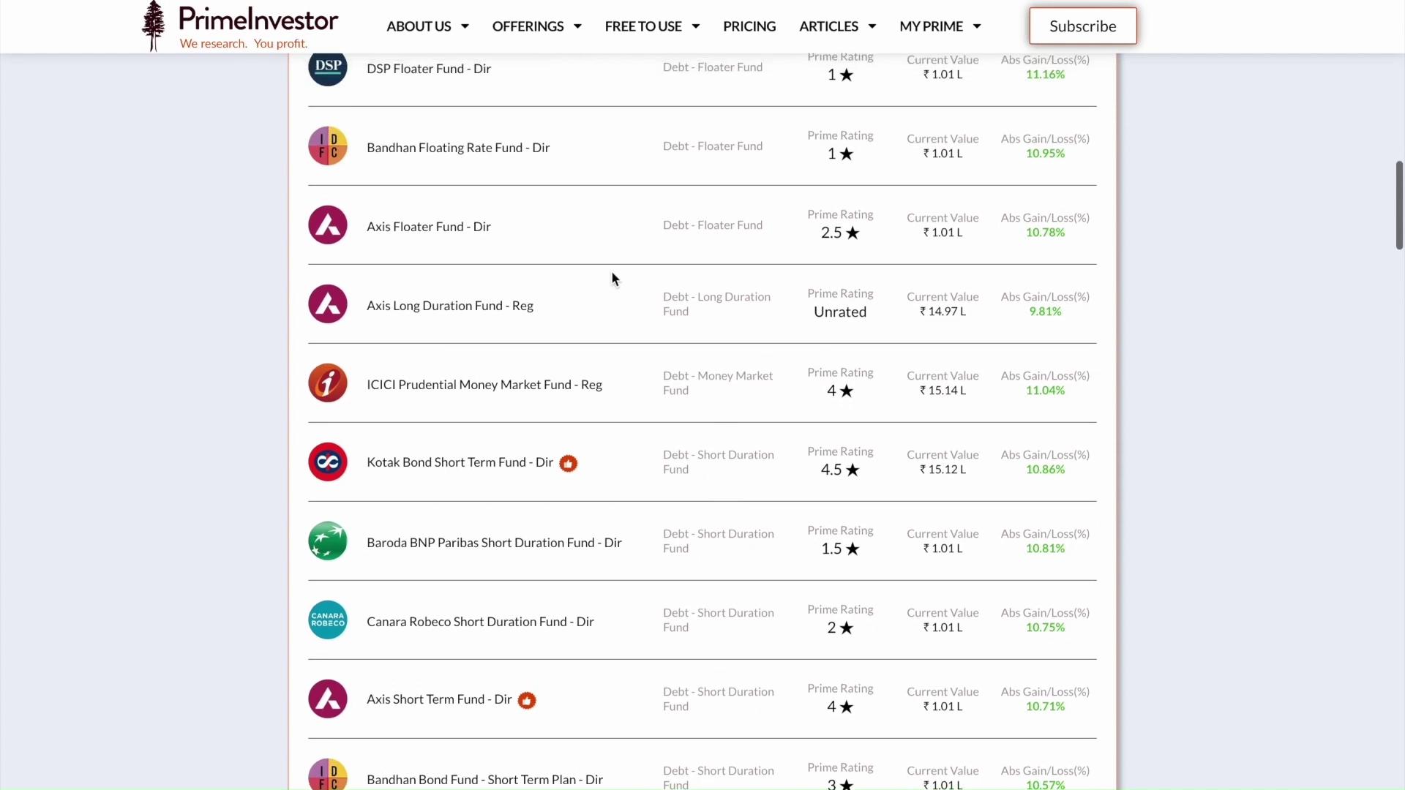
left_click(478, 308)
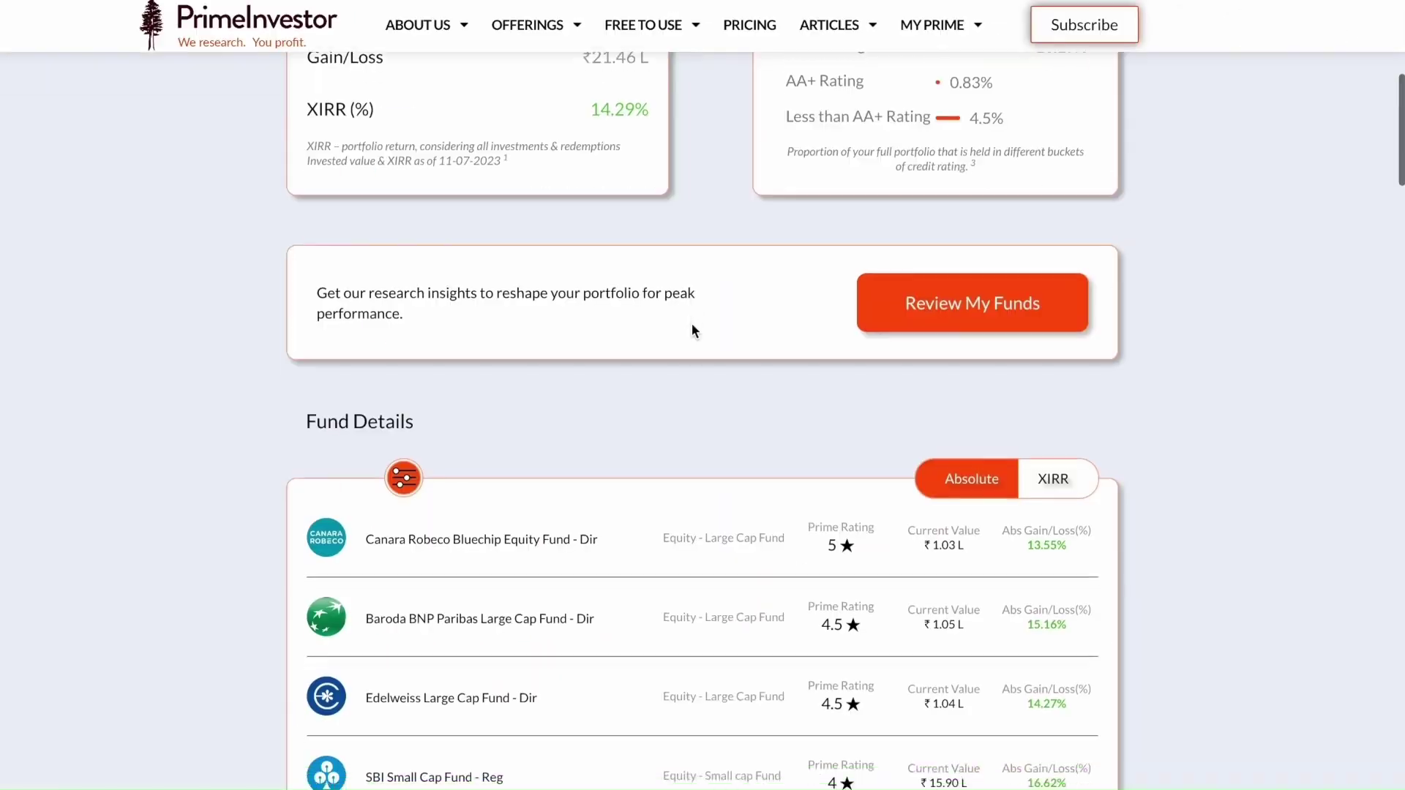
scroll(692, 324, "down", 1)
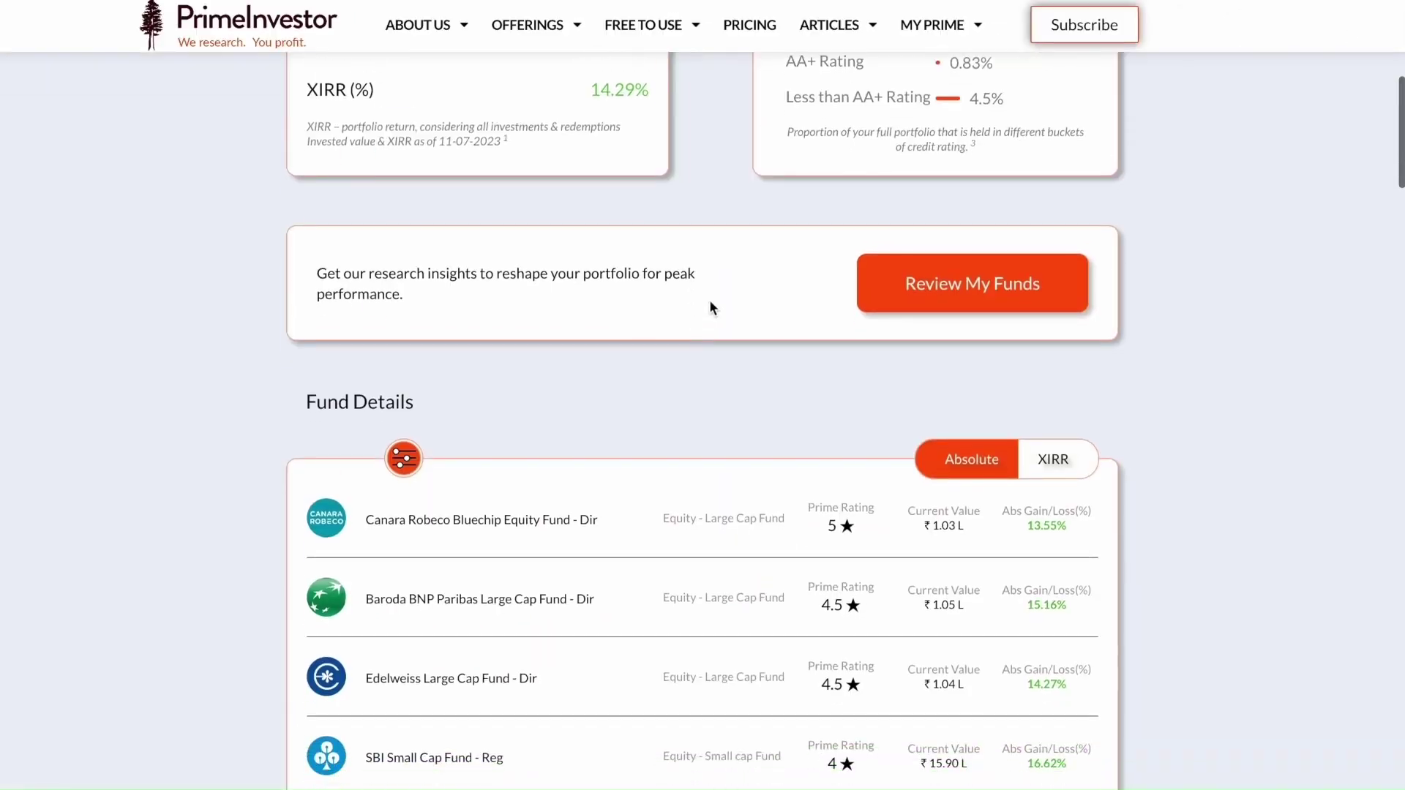
Open the Portfolio Review Pro fund selection and toggle Select all off and on
left_click(952, 286)
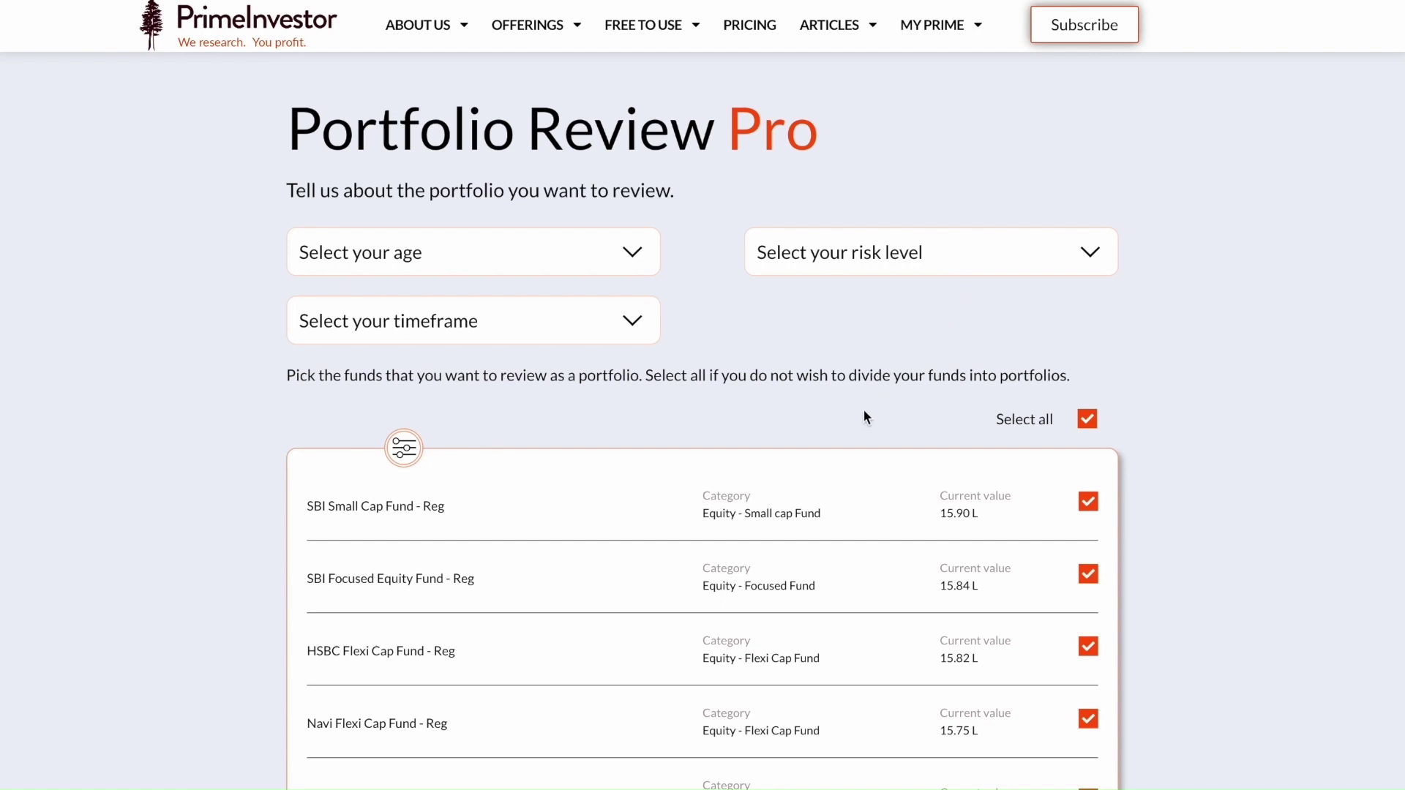
scroll(864, 416, "down", 5)
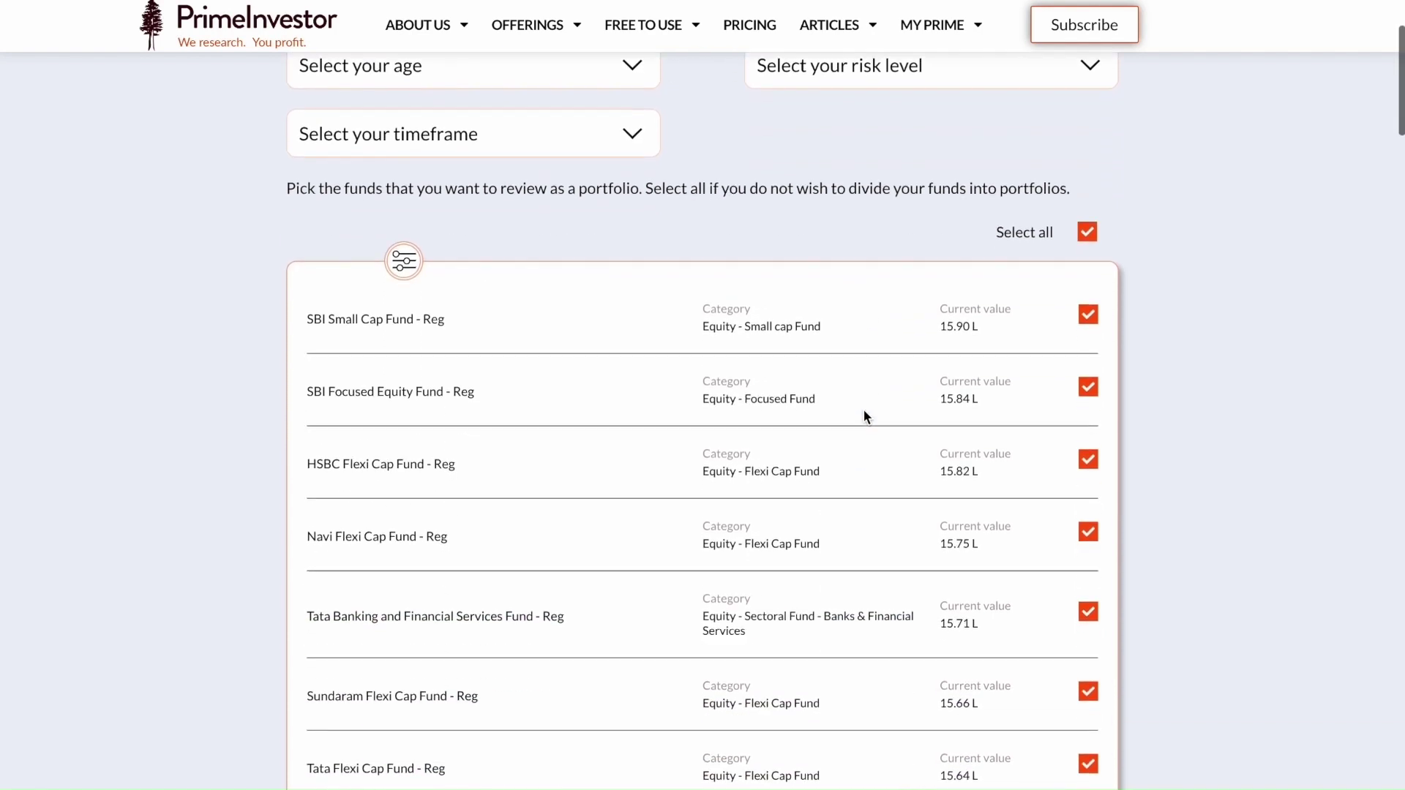
scroll(863, 416, "up", 3)
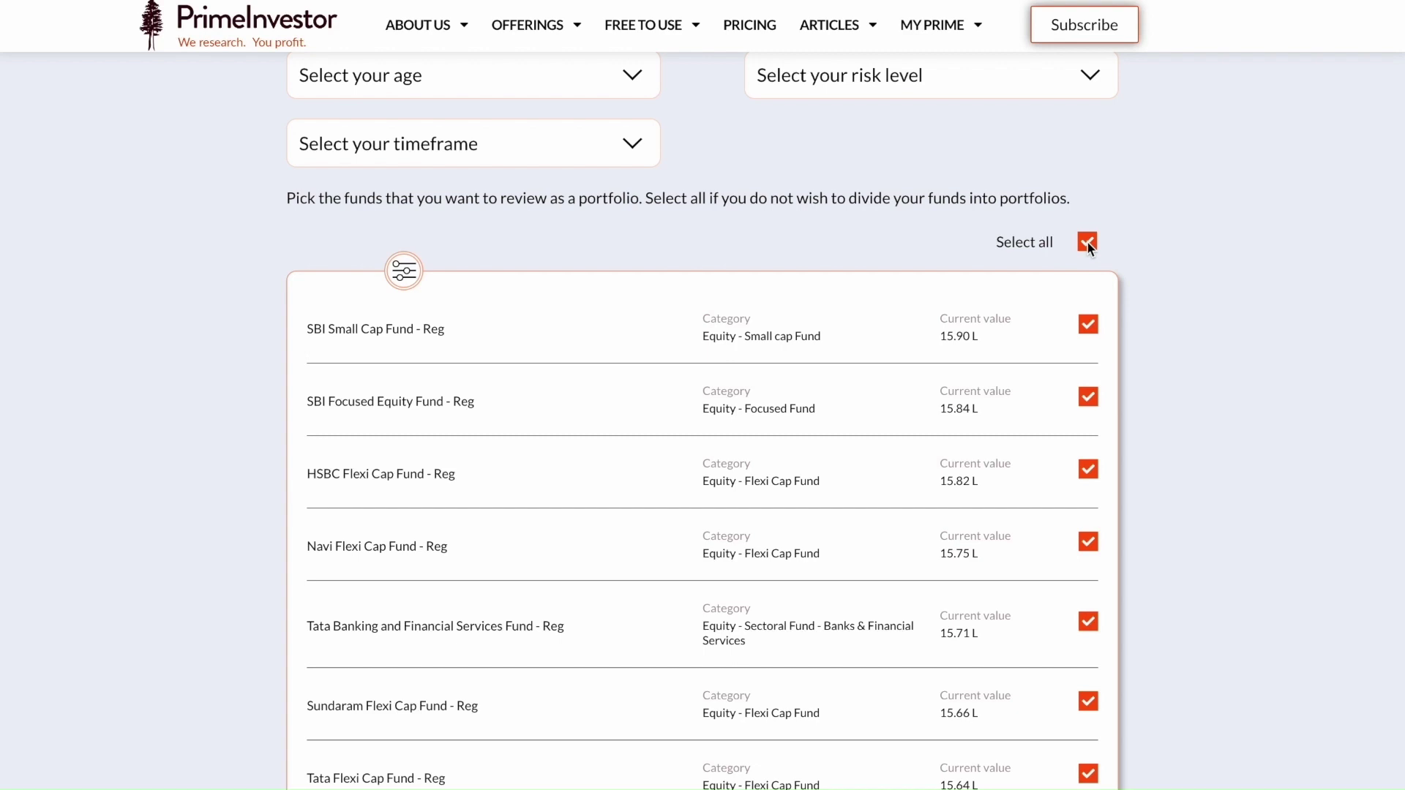
left_click(1088, 243)
left_click(1087, 243)
left_click(1087, 242)
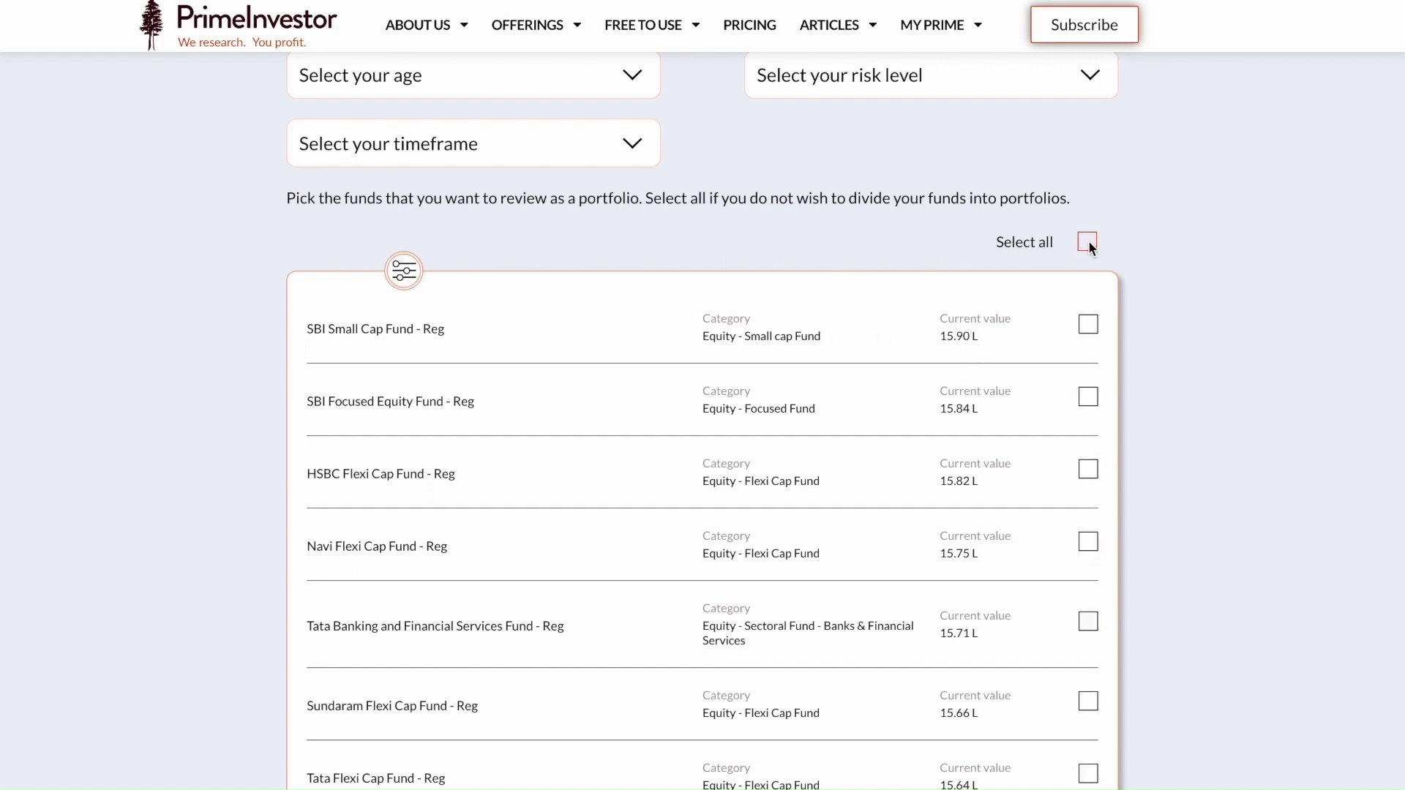
Tick SBI Small Cap and SBI Focused Equity, then re-check Select all for every fund
left_click(1089, 327)
left_click(1086, 396)
left_click(1088, 242)
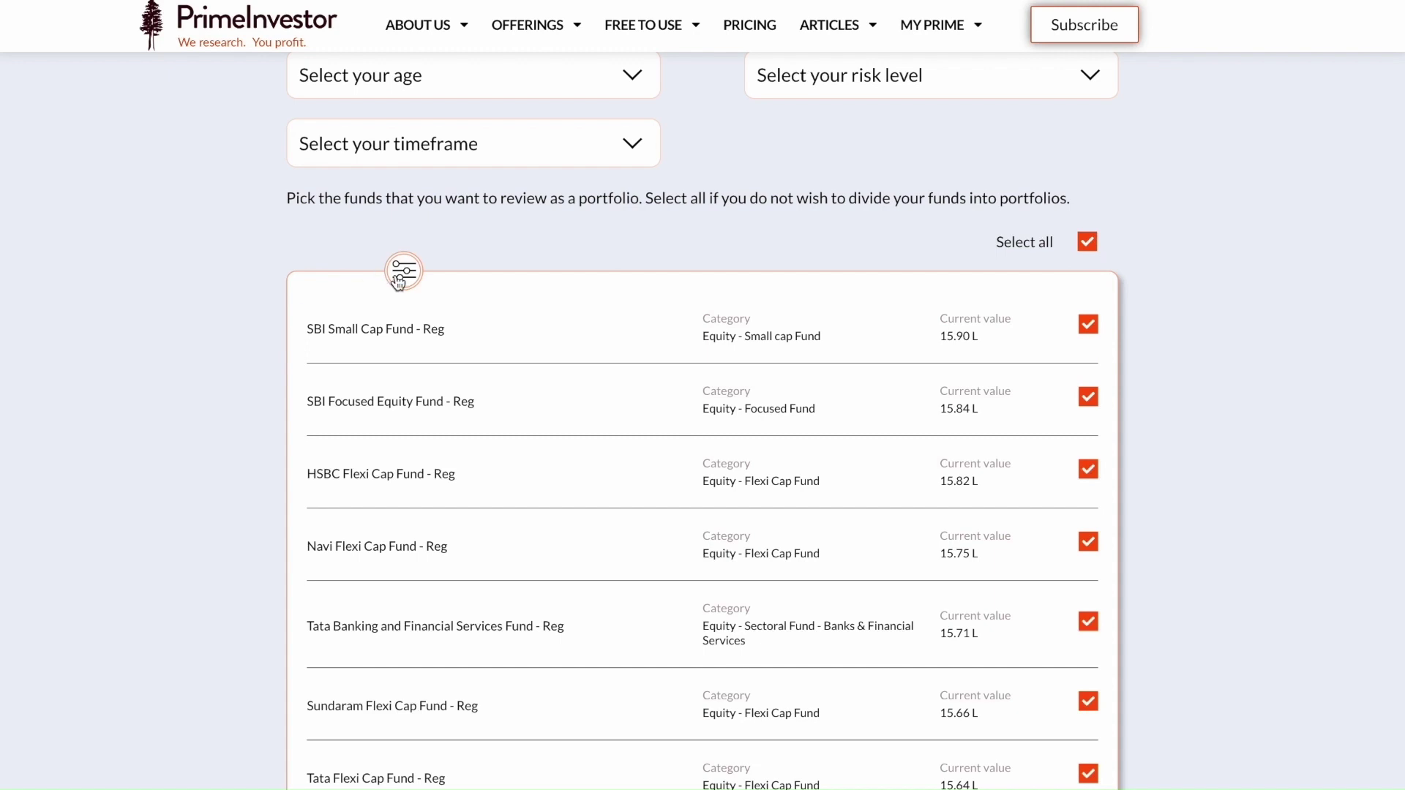
scroll(1104, 329, "down", 10)
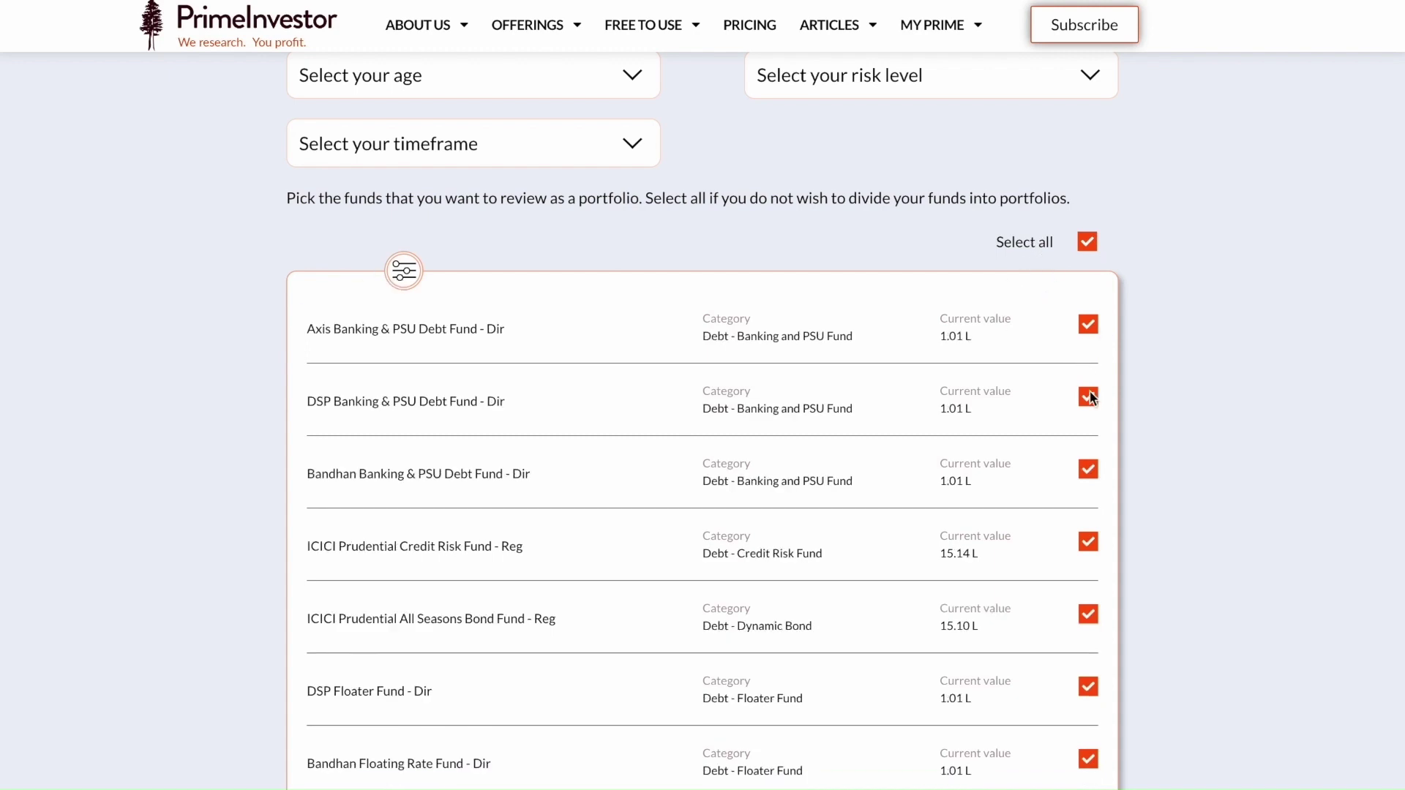
scroll(1039, 605, "down", 10)
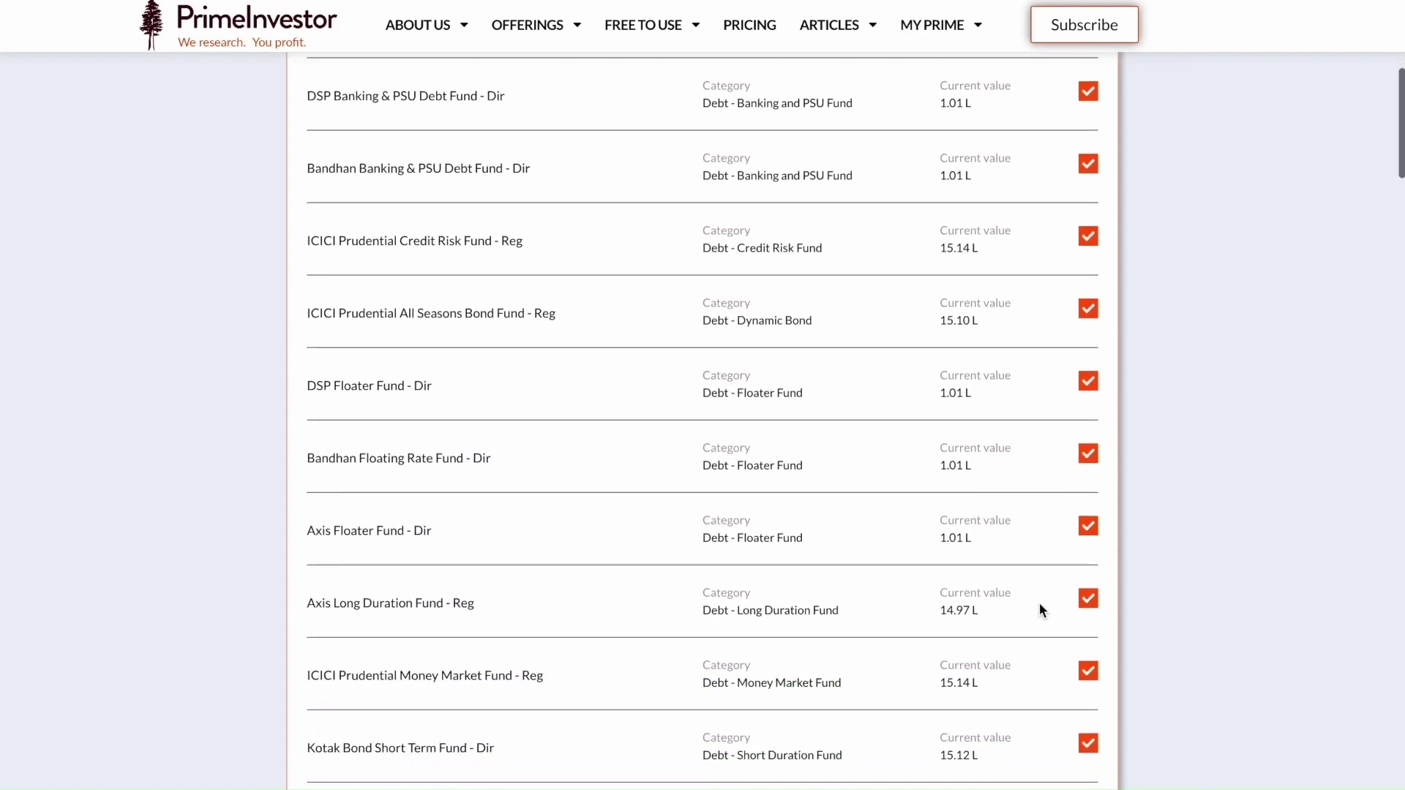
scroll(1039, 602, "up", 15)
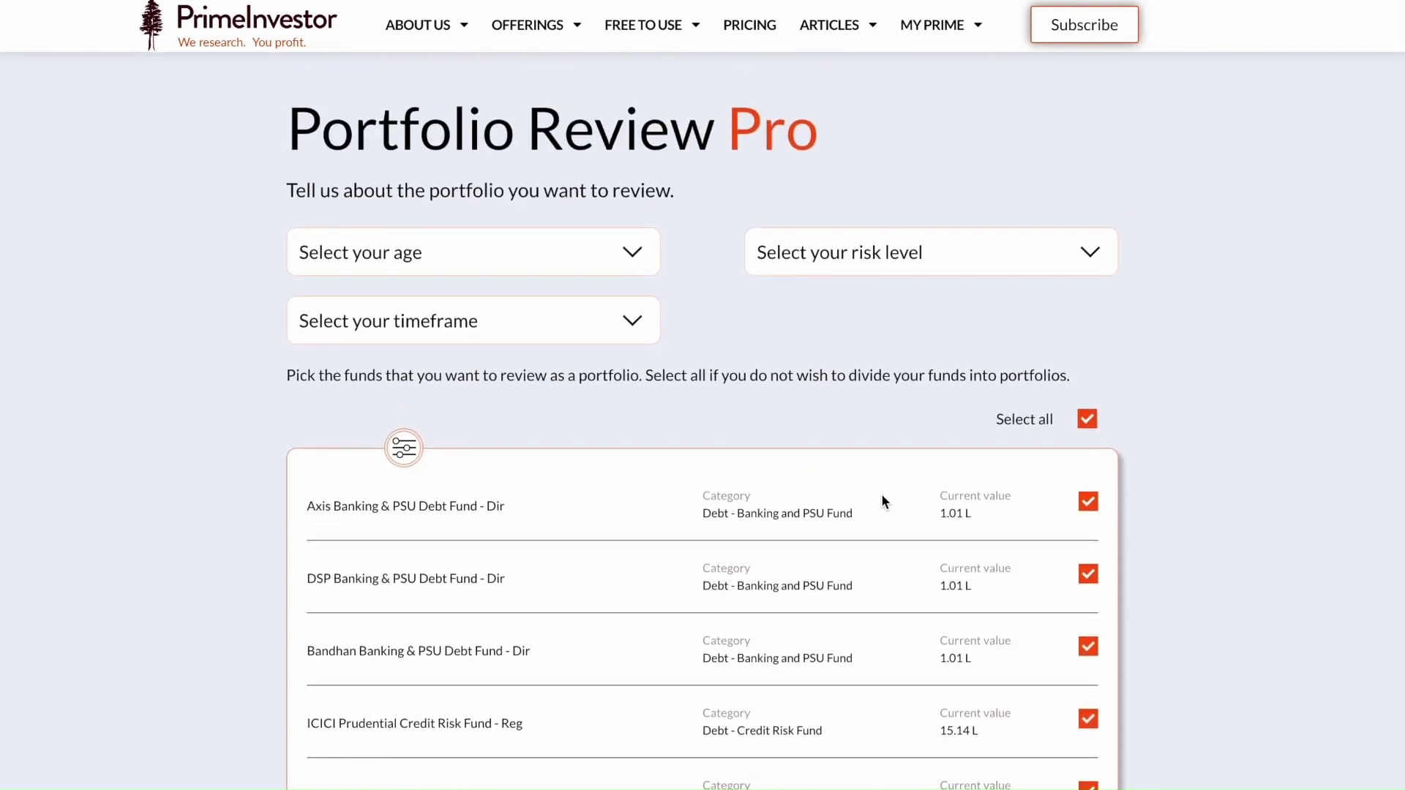
scroll(841, 585, "down", 1)
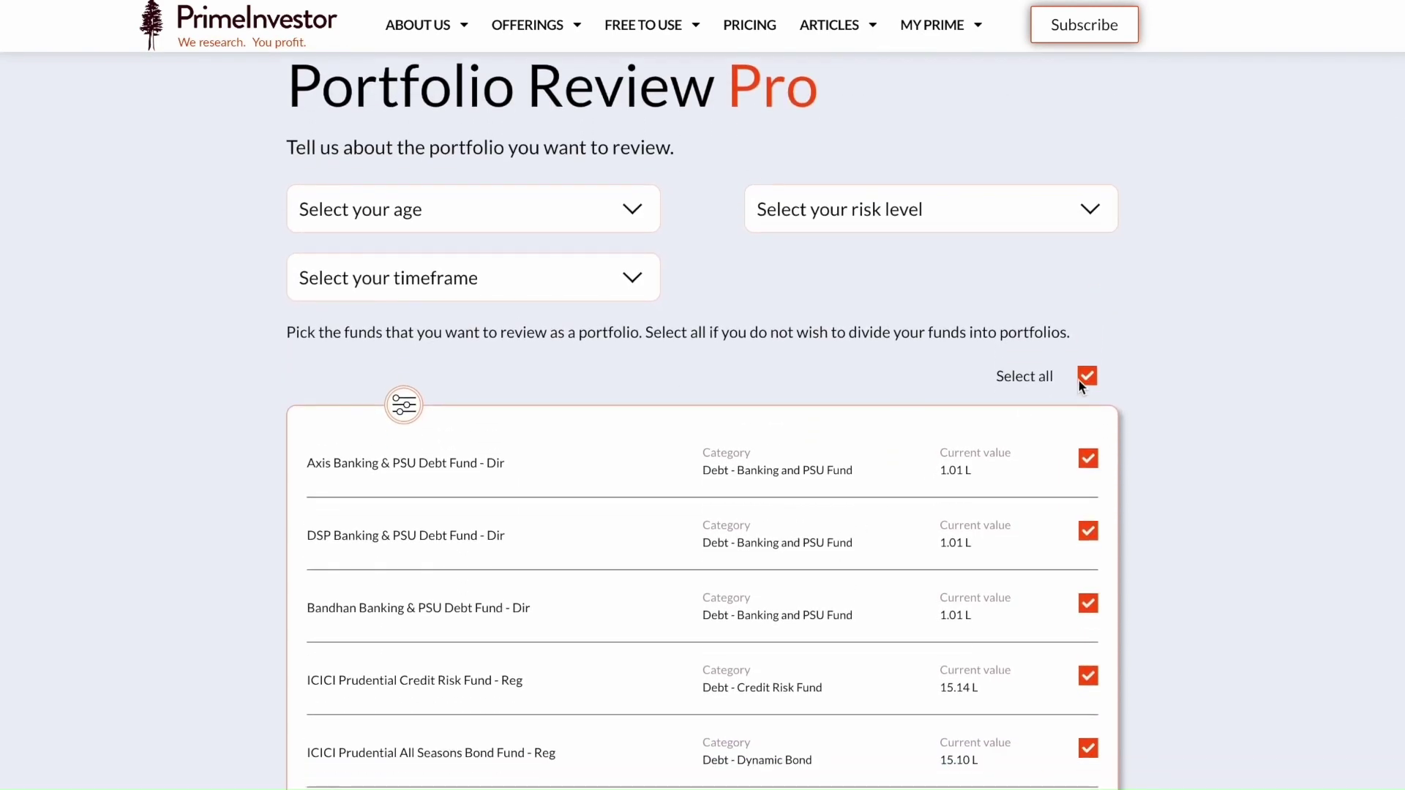
Set age 35 - 45, Moderate risk and a 3 - 5 years timeframe
left_click(630, 212)
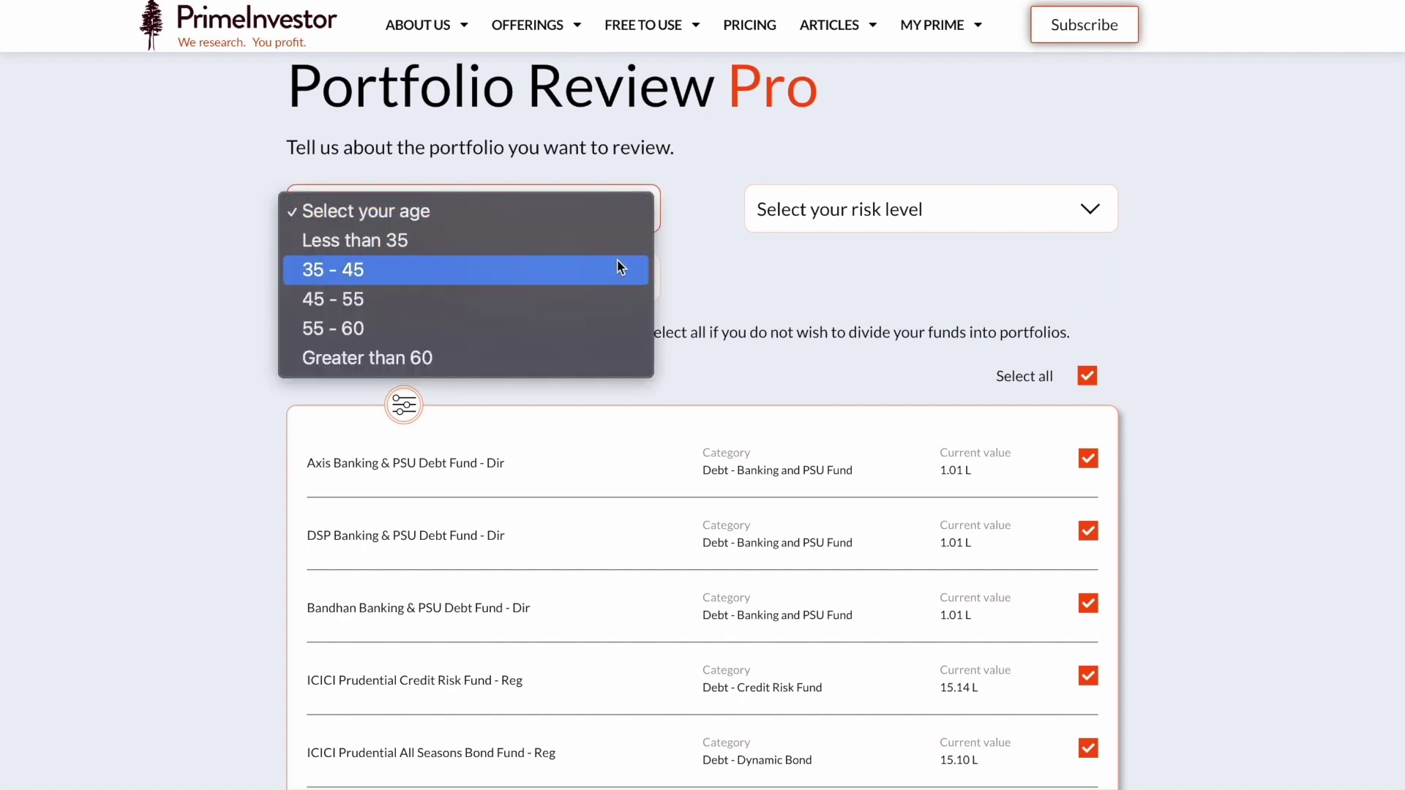
left_click(619, 268)
left_click(831, 214)
left_click(818, 309)
left_click(593, 285)
left_click(561, 397)
Add SBI Small Cap Fund - Reg and run Review Funds on the five chosen funds
scroll(893, 364, "down", 20)
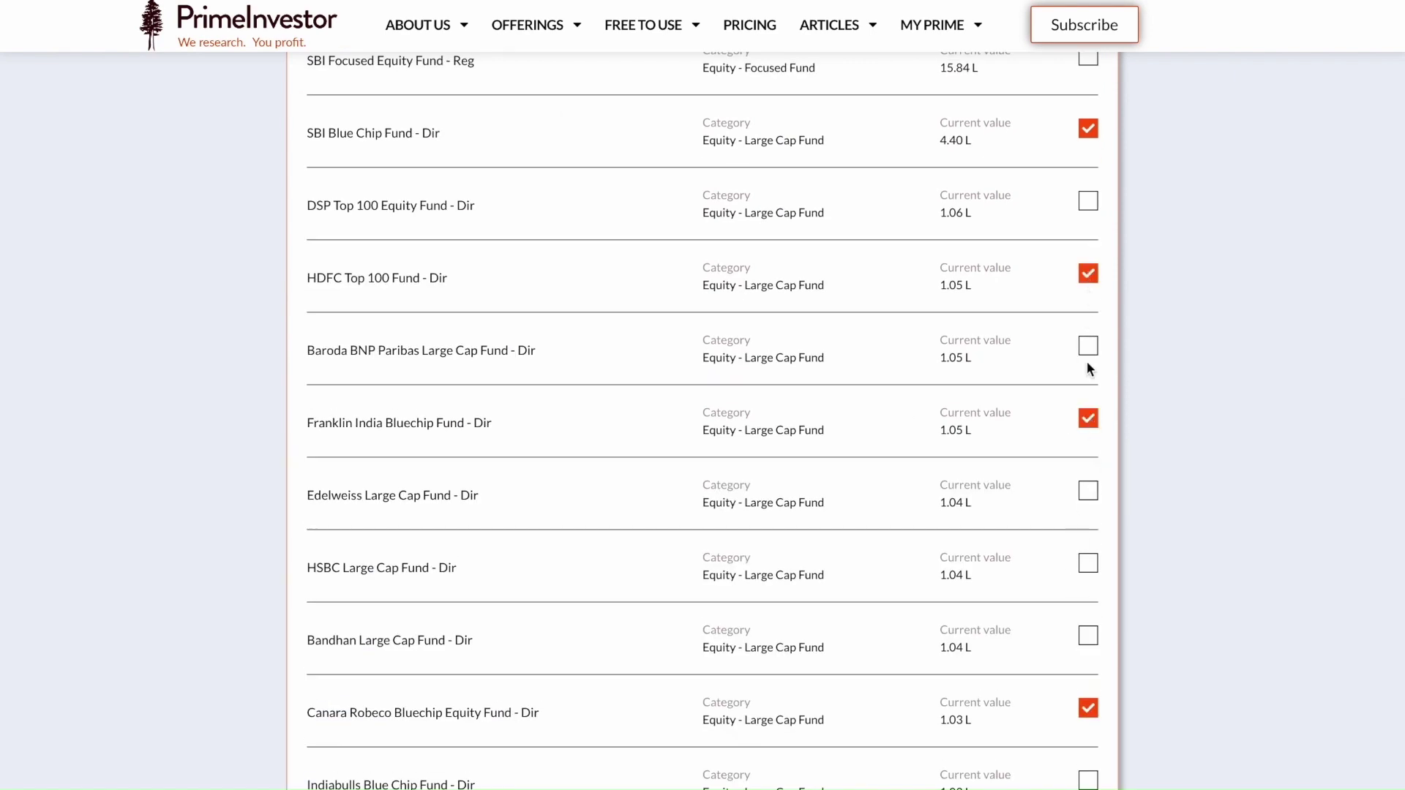
scroll(1088, 600, "down", 6)
left_click(1088, 577)
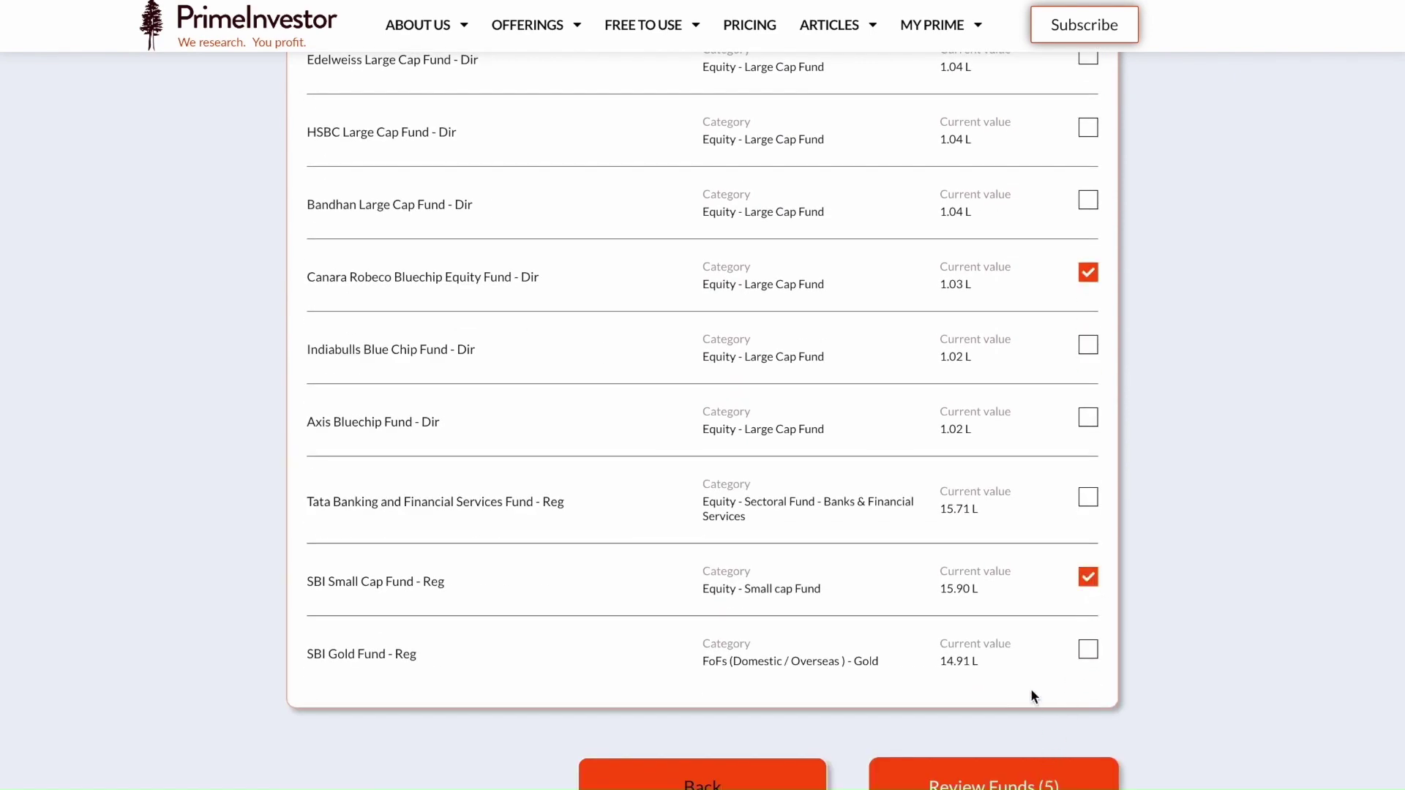
scroll(1090, 480, "up", 3)
scroll(1090, 480, "down", 6)
left_click(1051, 567)
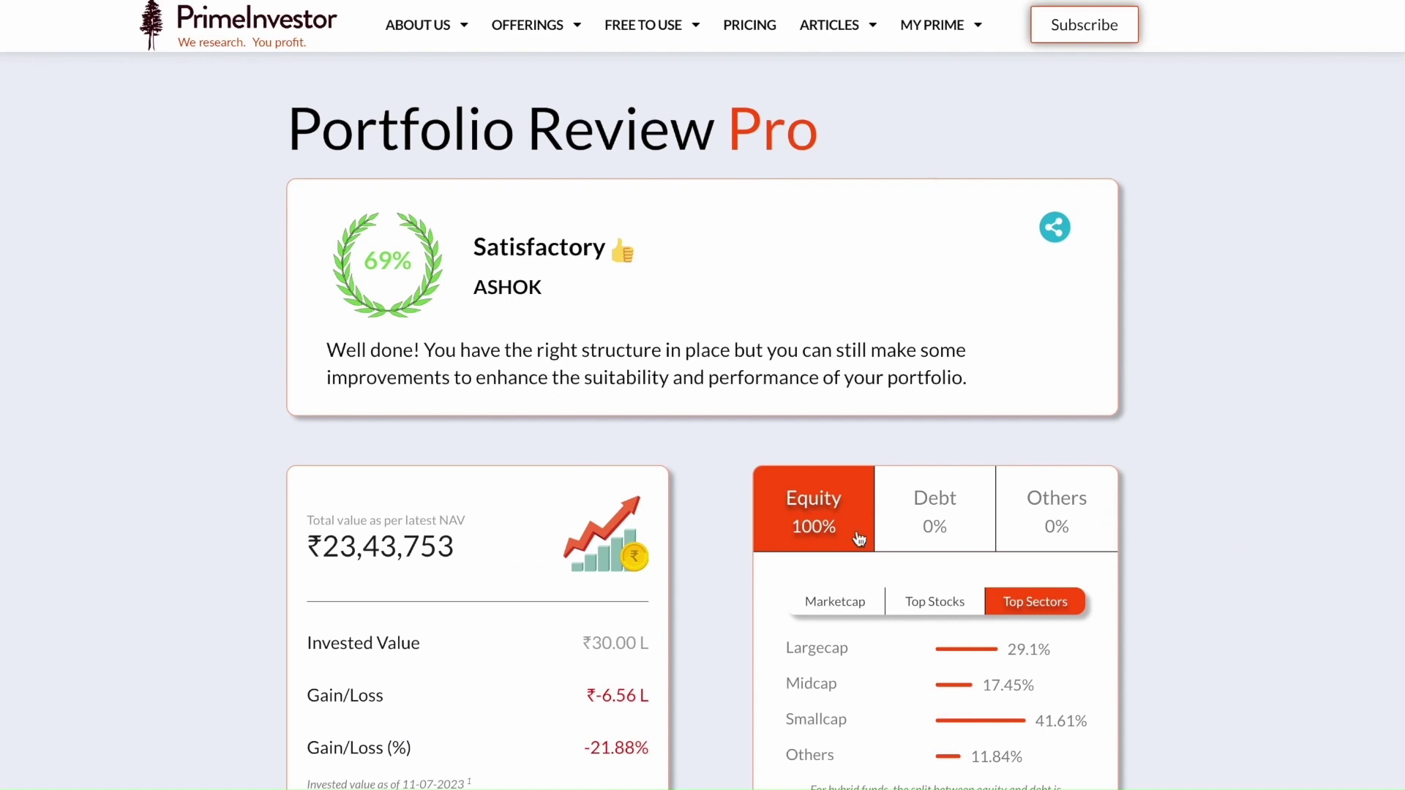
left_click(1056, 229)
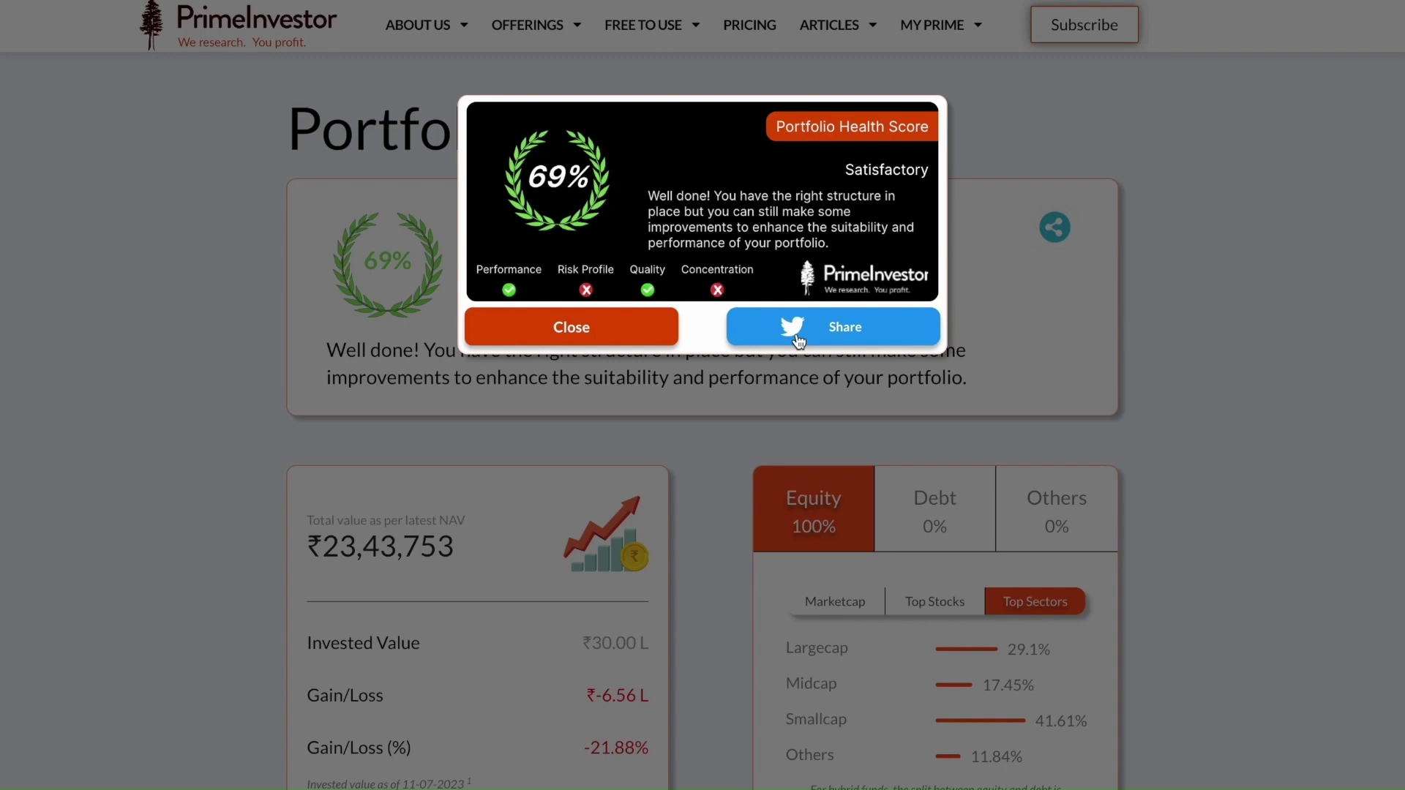
left_click(521, 329)
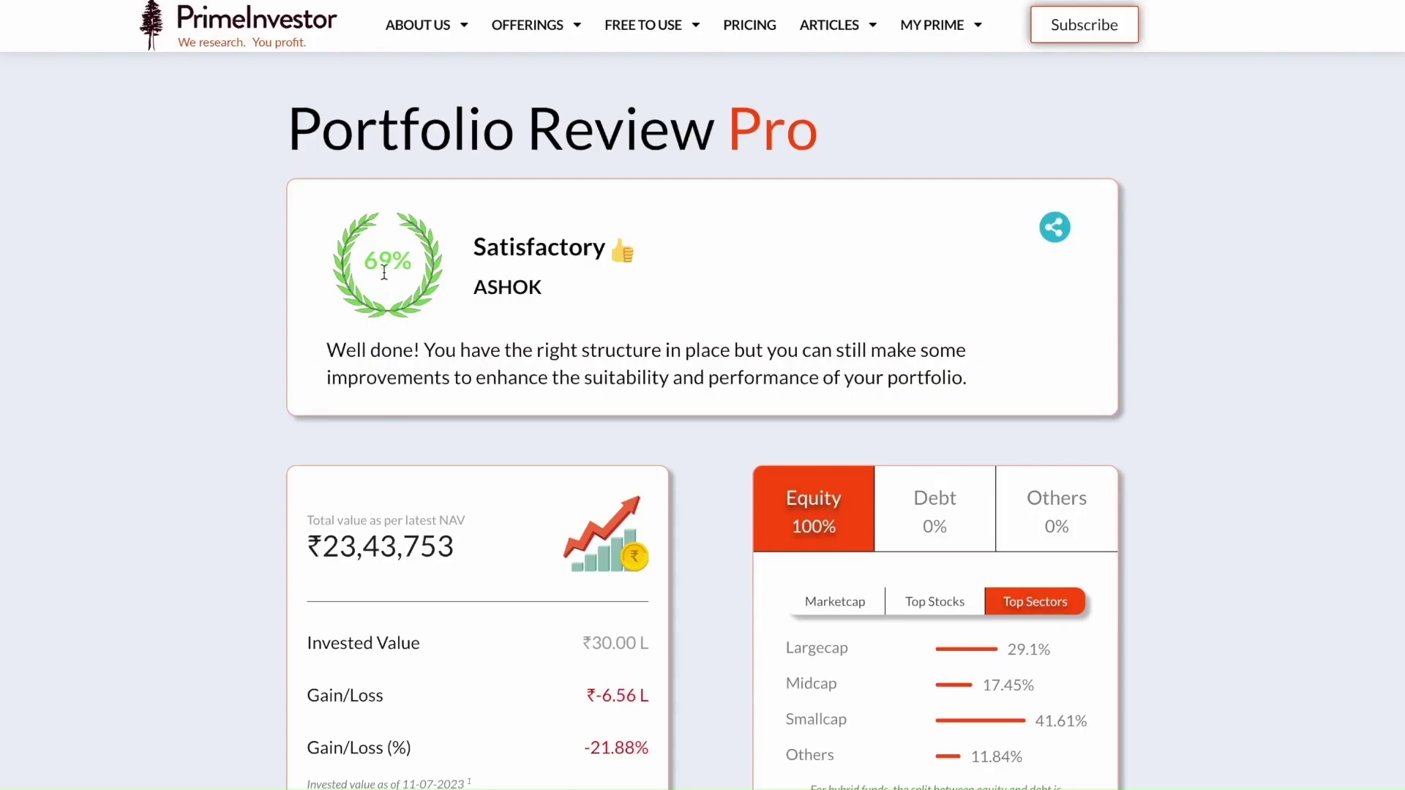
Switch the Equity panel to Marketcap and scan the Performance, Portfolio Risk and Quality cards
scroll(1055, 388, "down", 2)
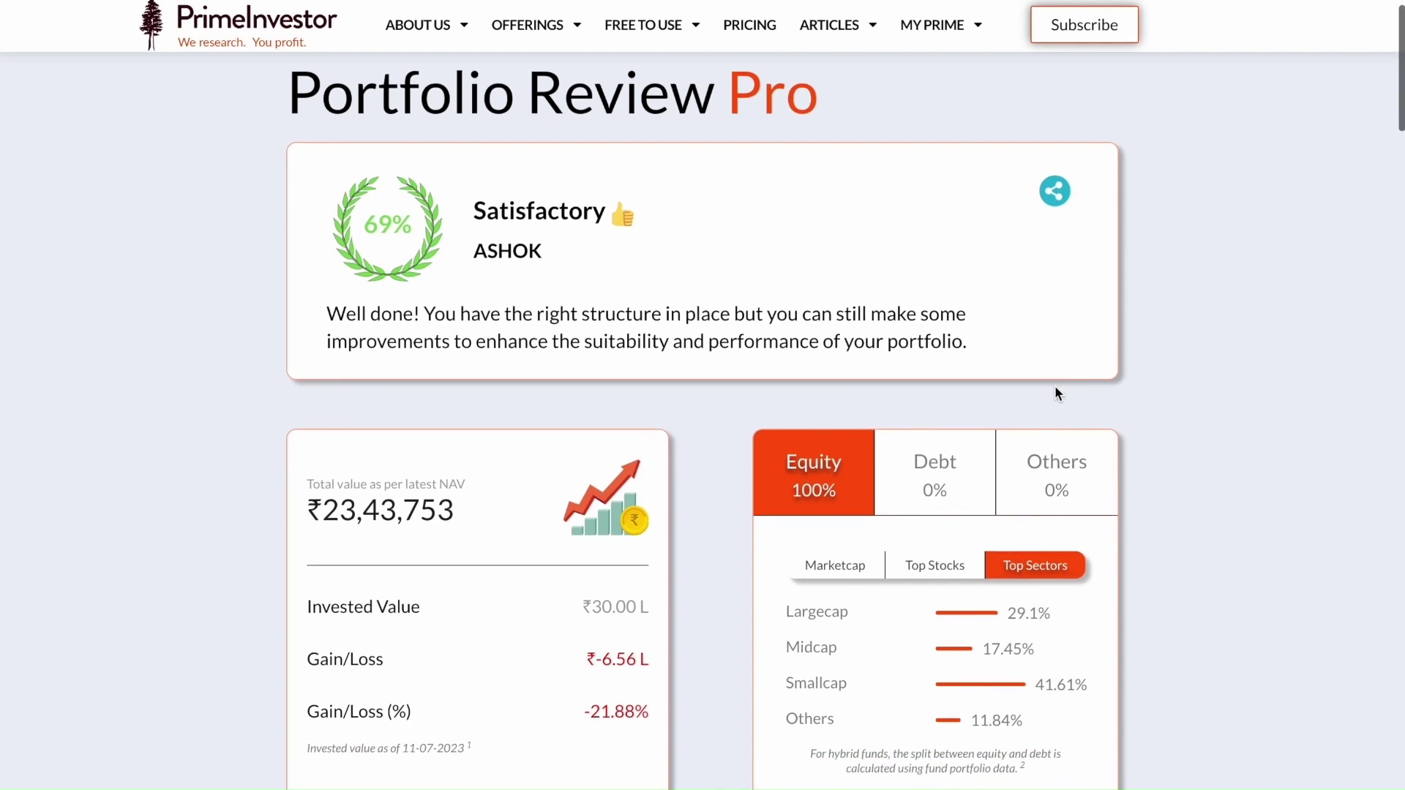
left_click(825, 484)
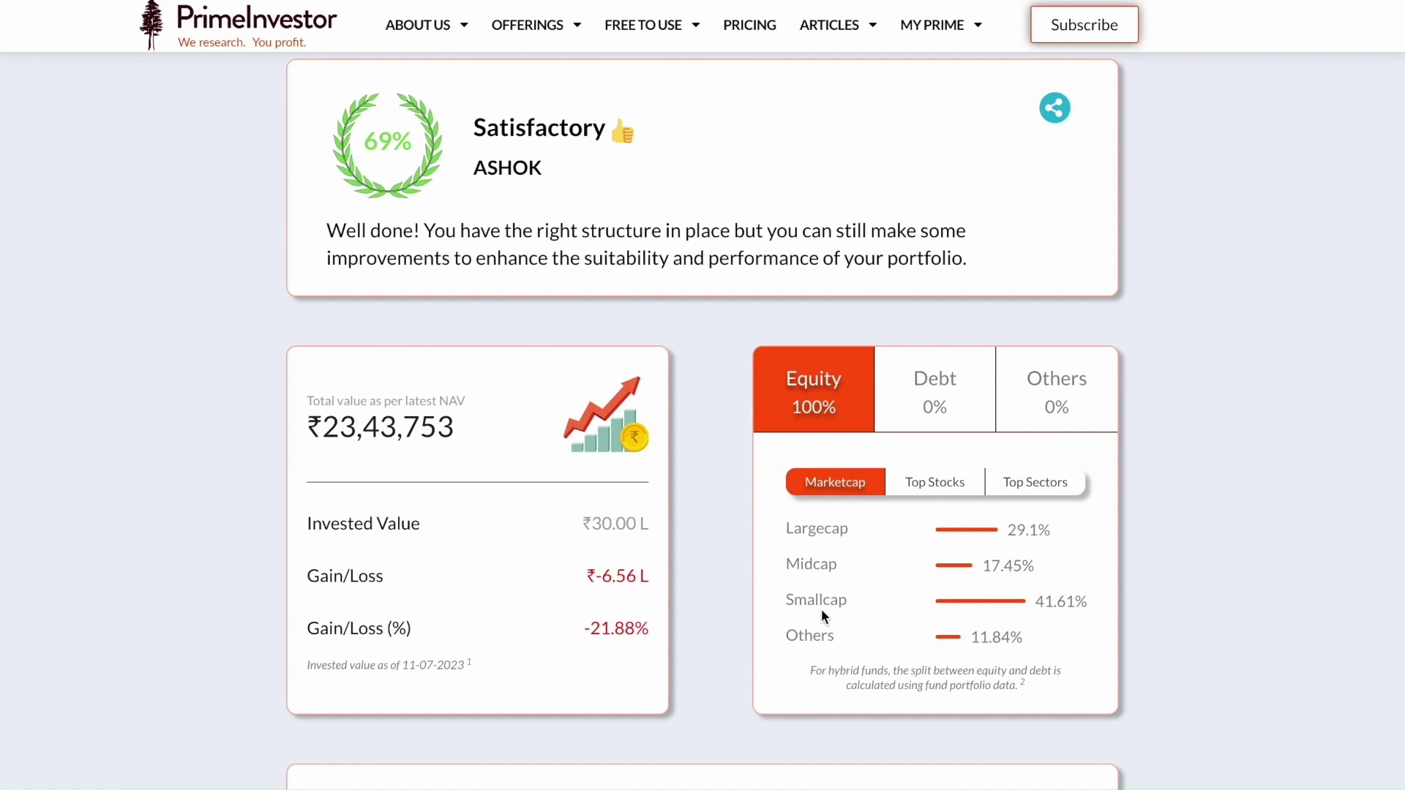
scroll(780, 602, "down", 1)
scroll(778, 599, "up", 1)
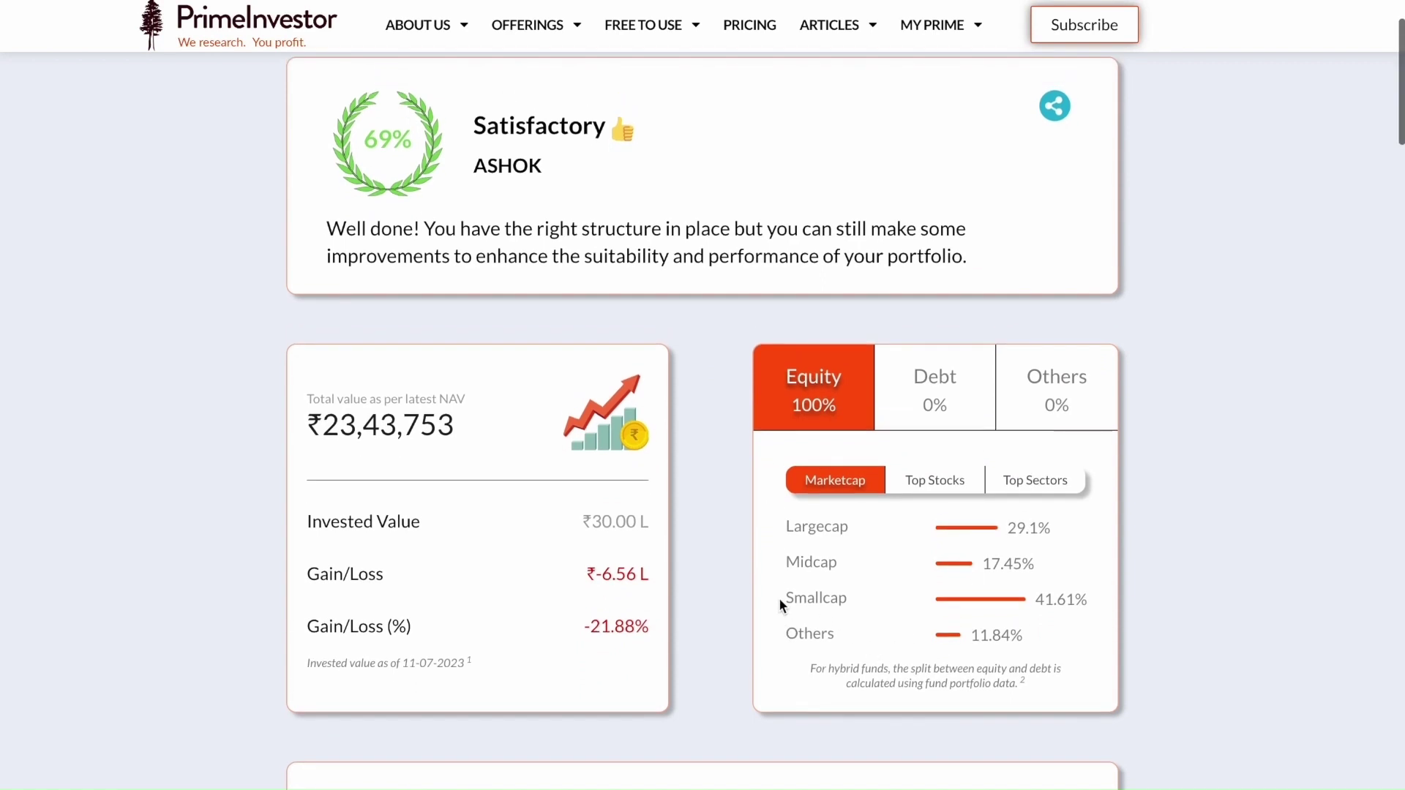
scroll(779, 598, "down", 1)
scroll(778, 598, "down", 5)
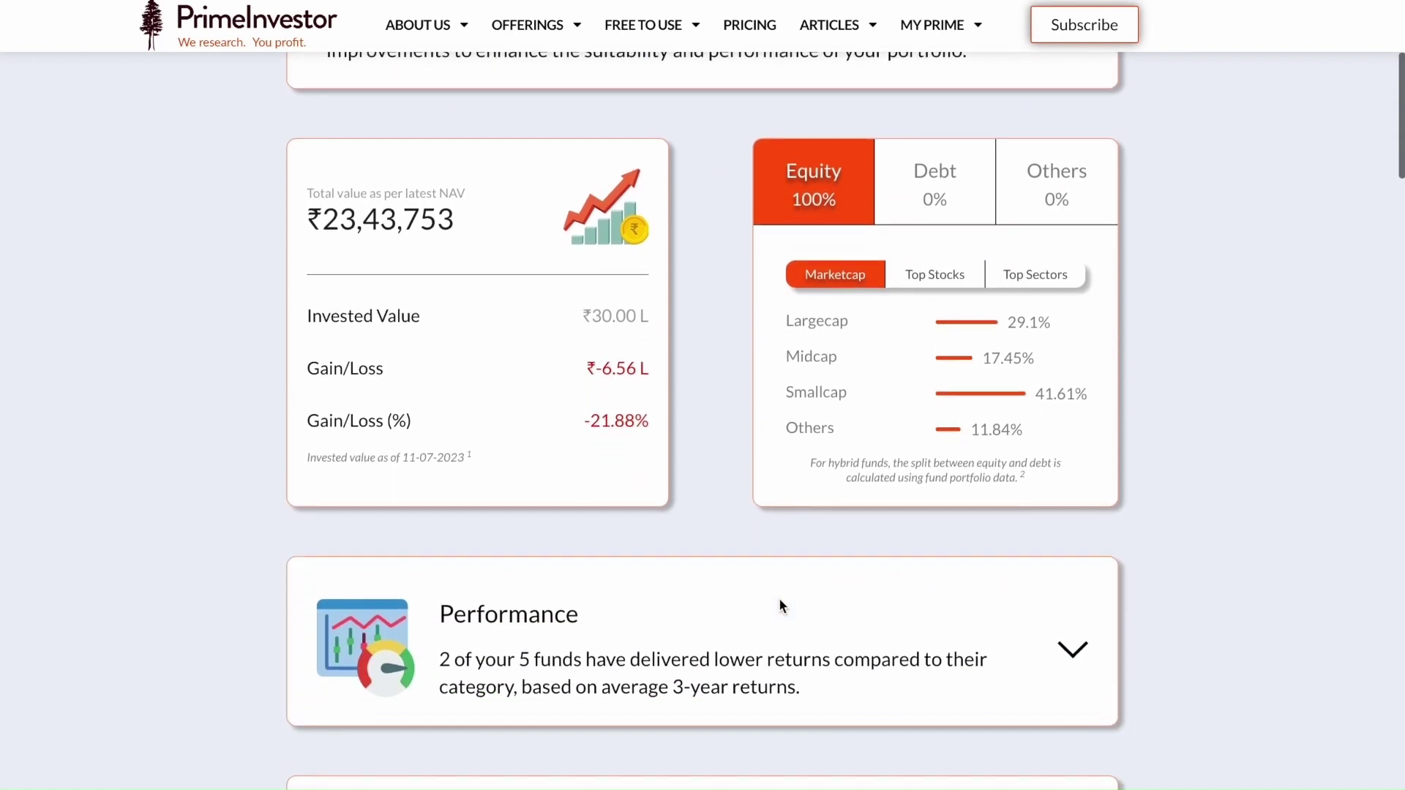
scroll(871, 442, "down", 3)
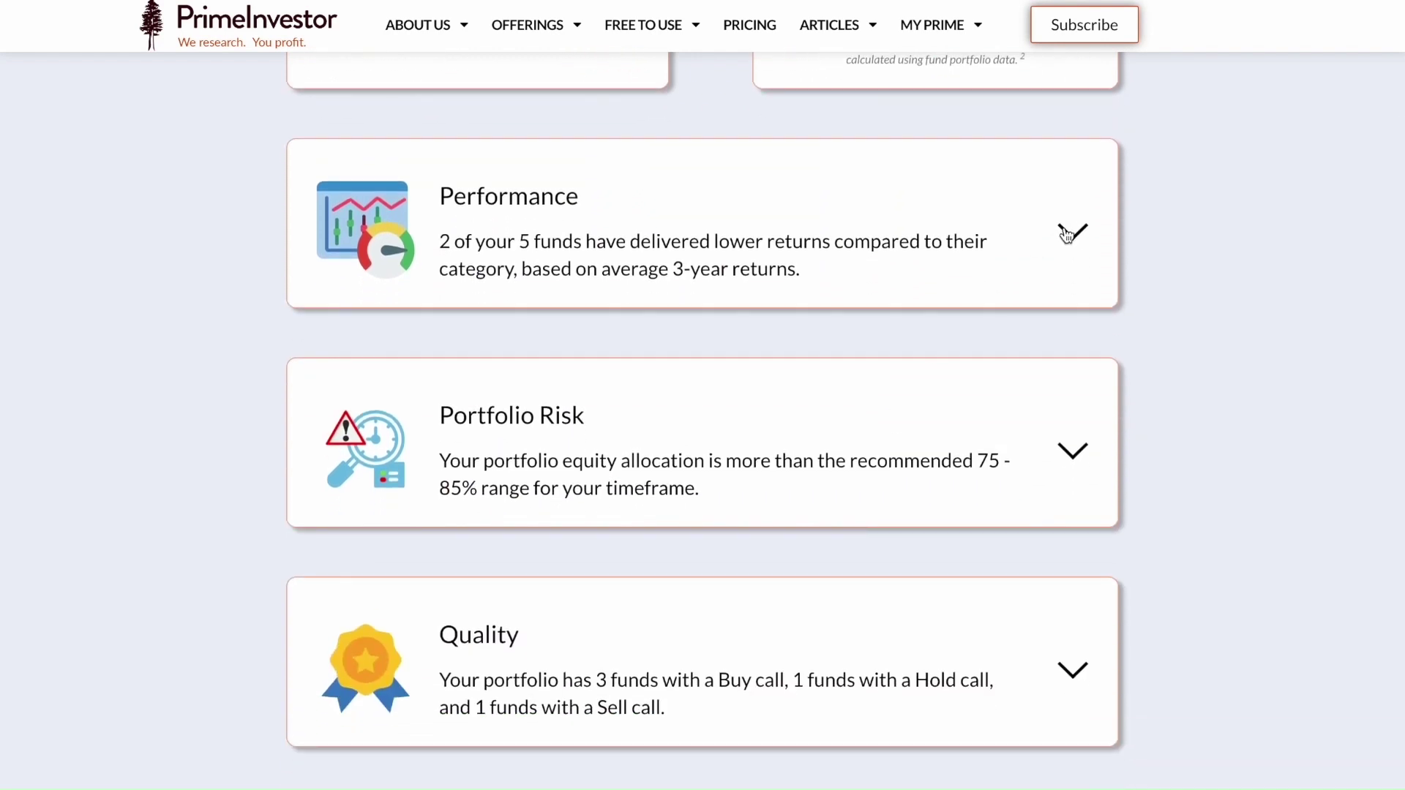
scroll(1080, 410, "down", 2)
scroll(1080, 413, "down", 5)
scroll(1079, 411, "down", 1)
scroll(1064, 604, "up", 8)
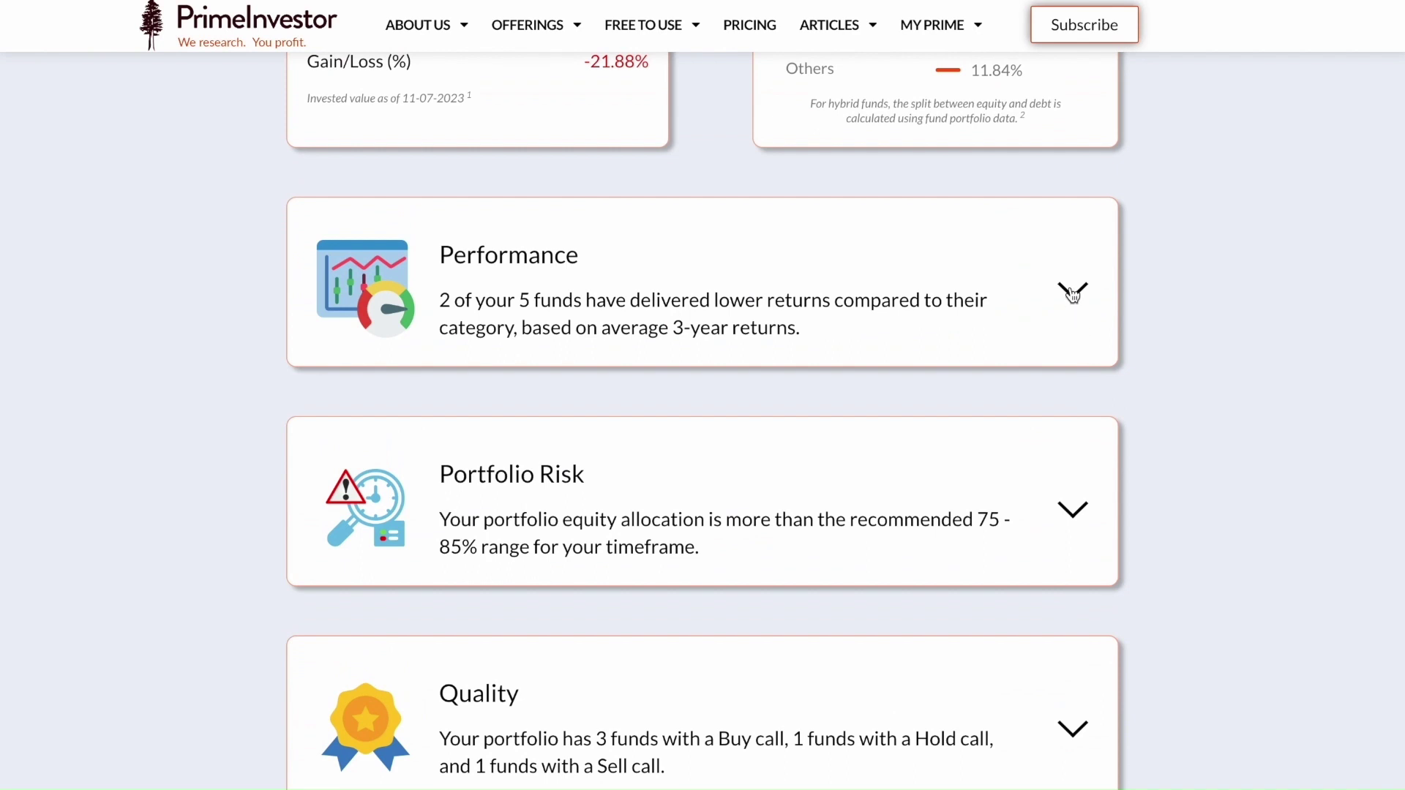
Expand the Performance and Portfolio Risk cards to show underperformers and the high-risk fund table
left_click(1072, 293)
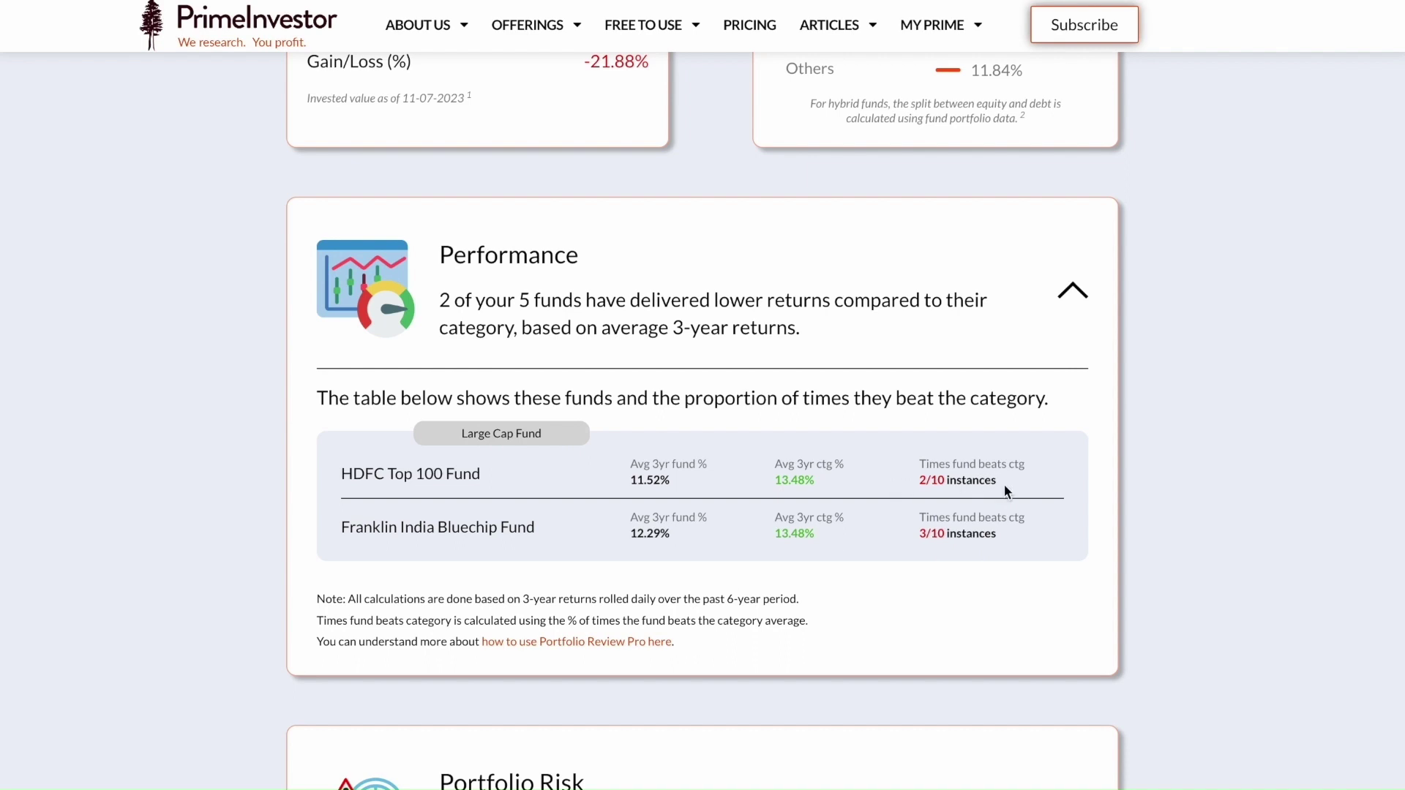
scroll(1031, 590, "down", 4)
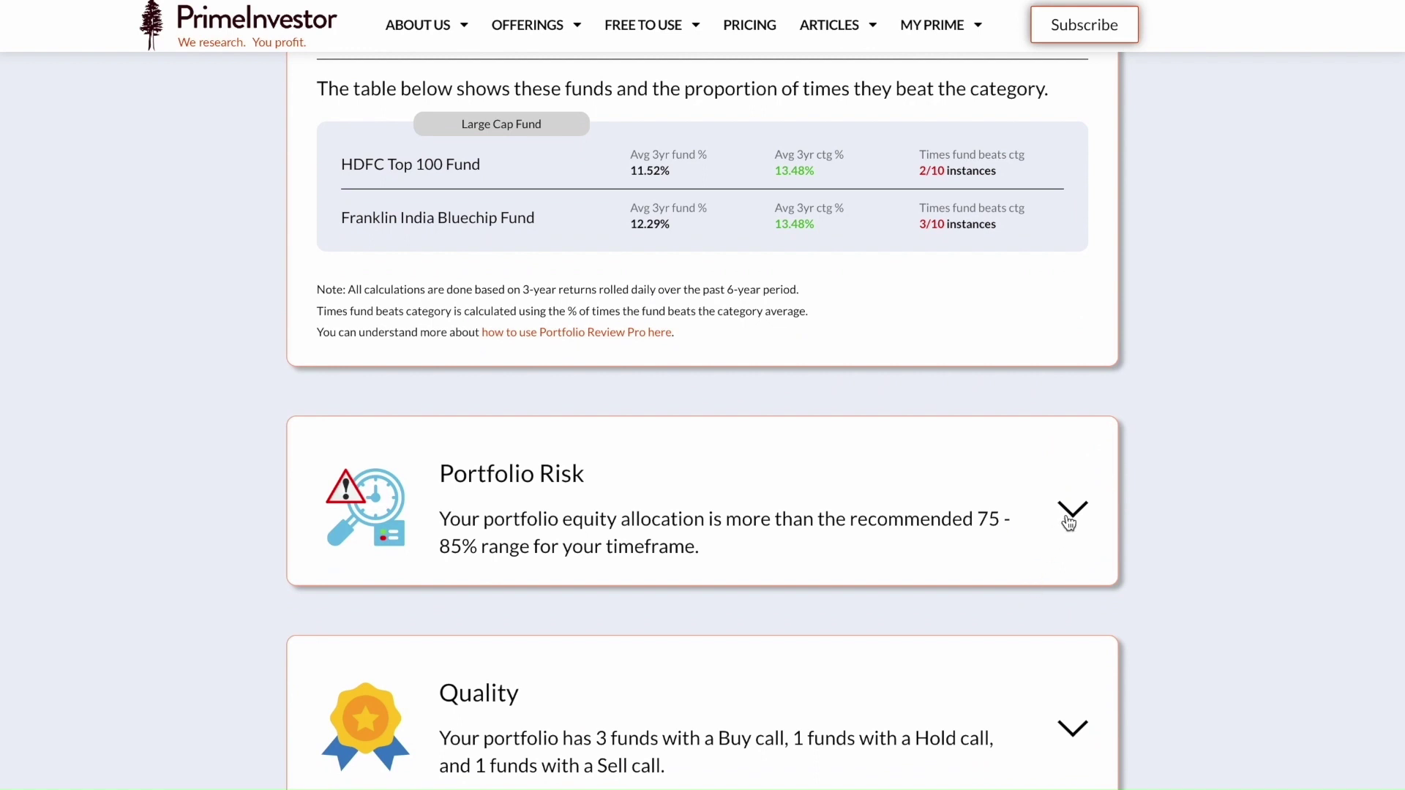
left_click(1070, 513)
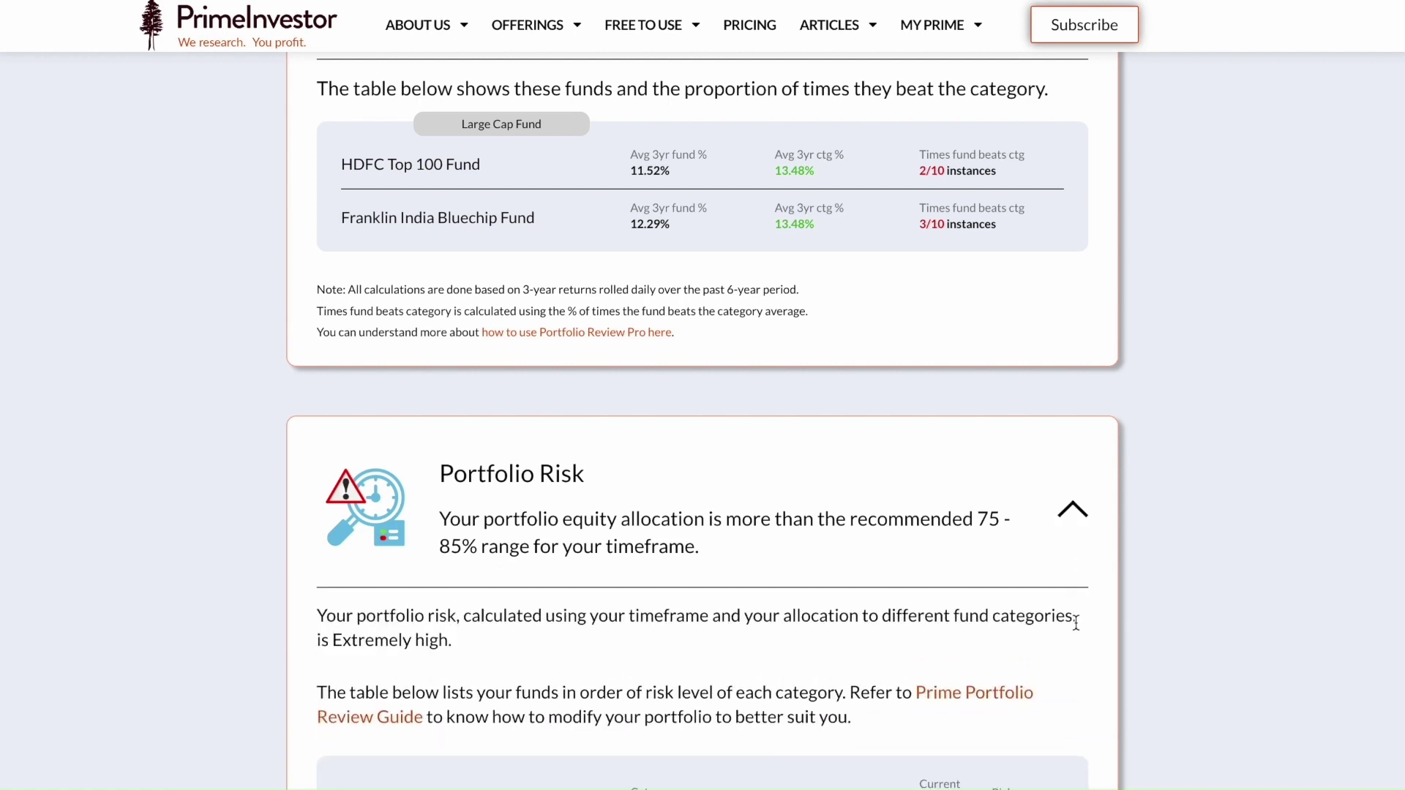
scroll(1075, 623, "down", 3)
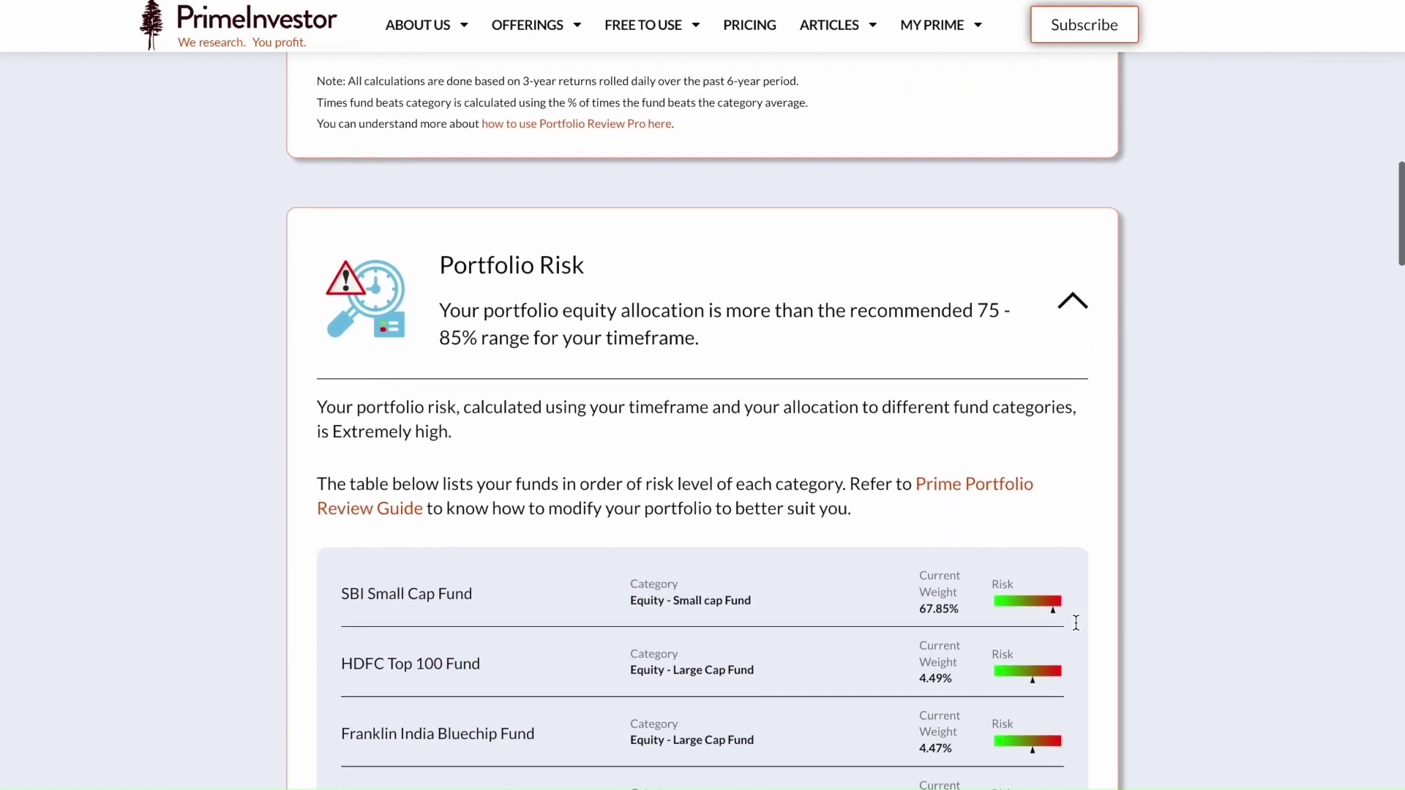
scroll(1076, 623, "down", 1)
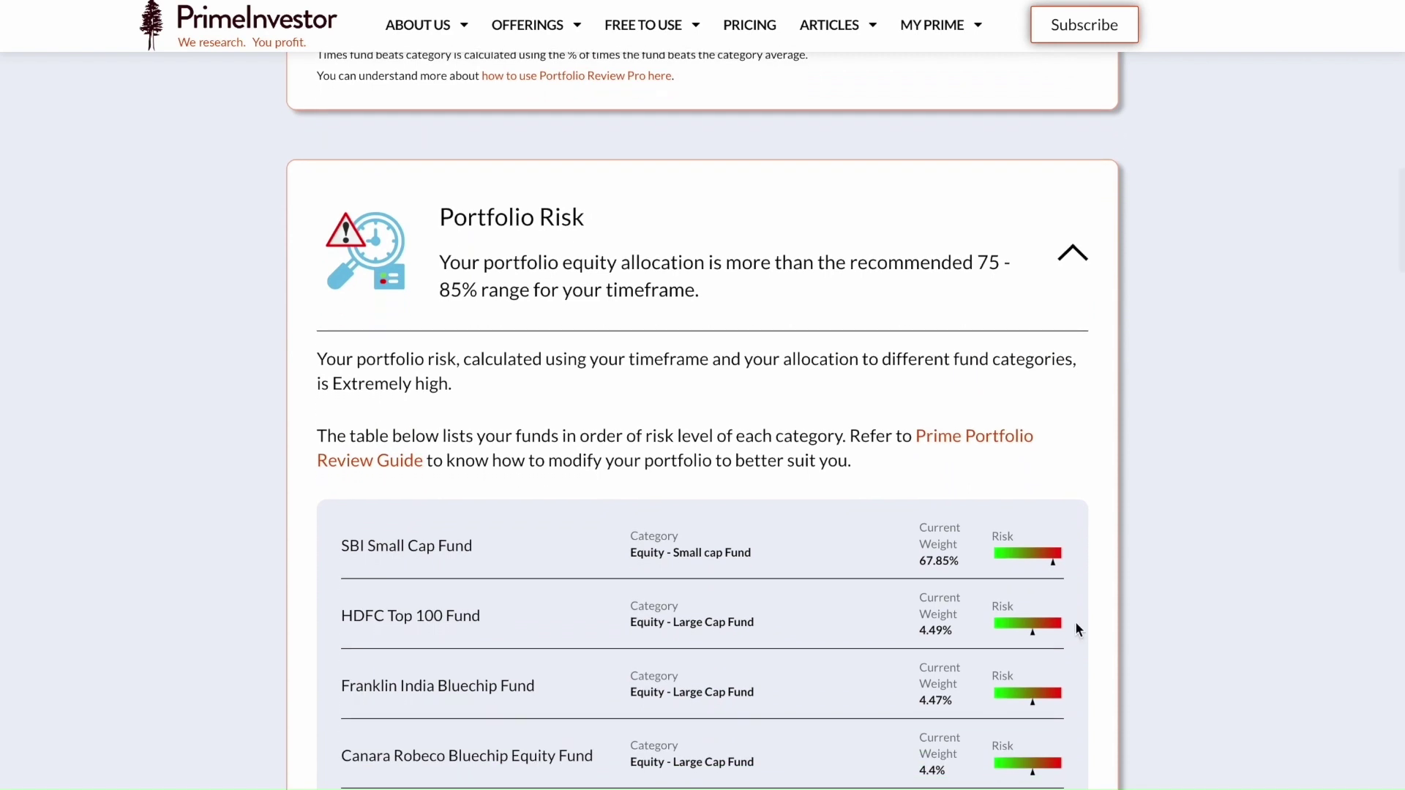
scroll(1076, 623, "down", 1)
scroll(1076, 624, "down", 2)
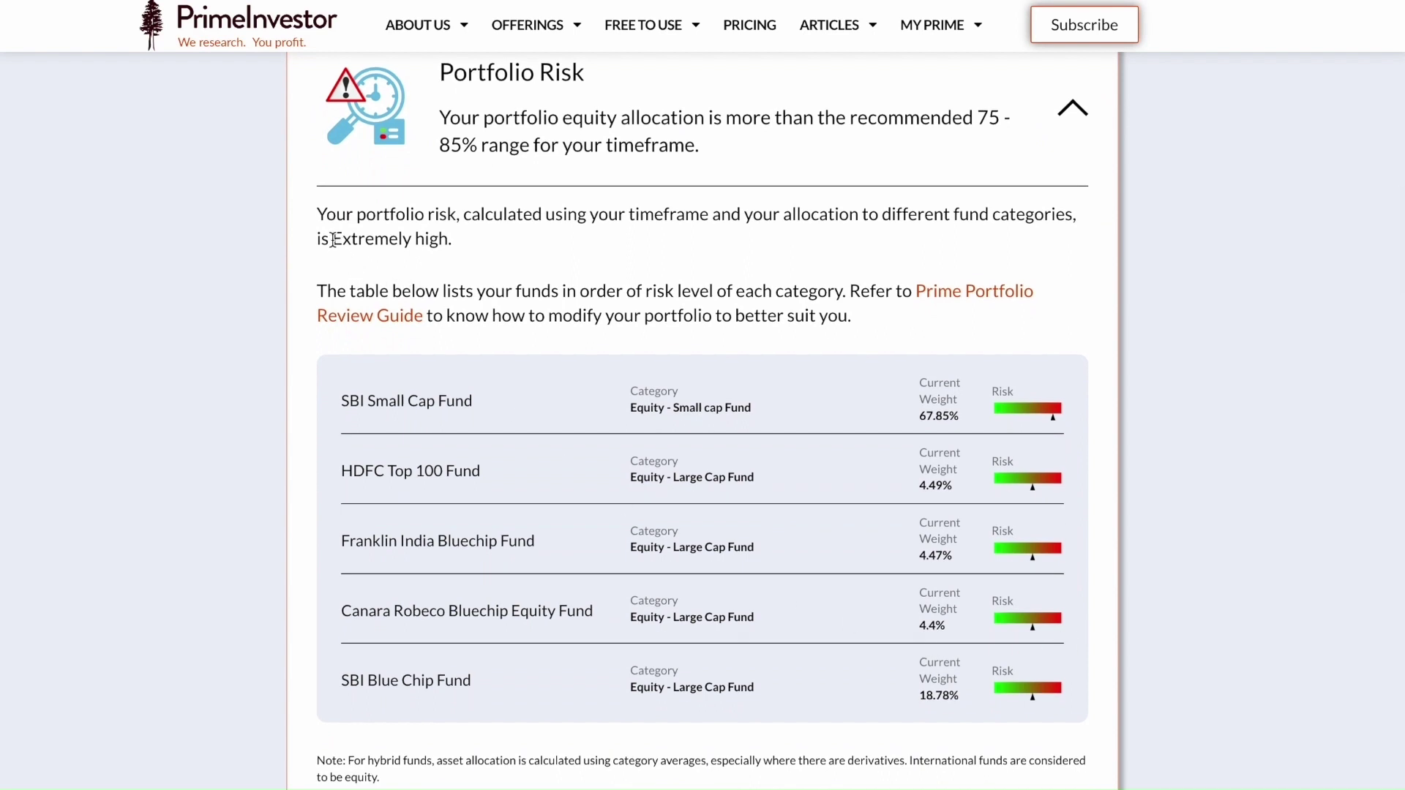
Highlight the 'Extremely high' risk verdict and open the Prime Portfolio Review Guide PDF
left_click_drag(331, 238, 447, 244)
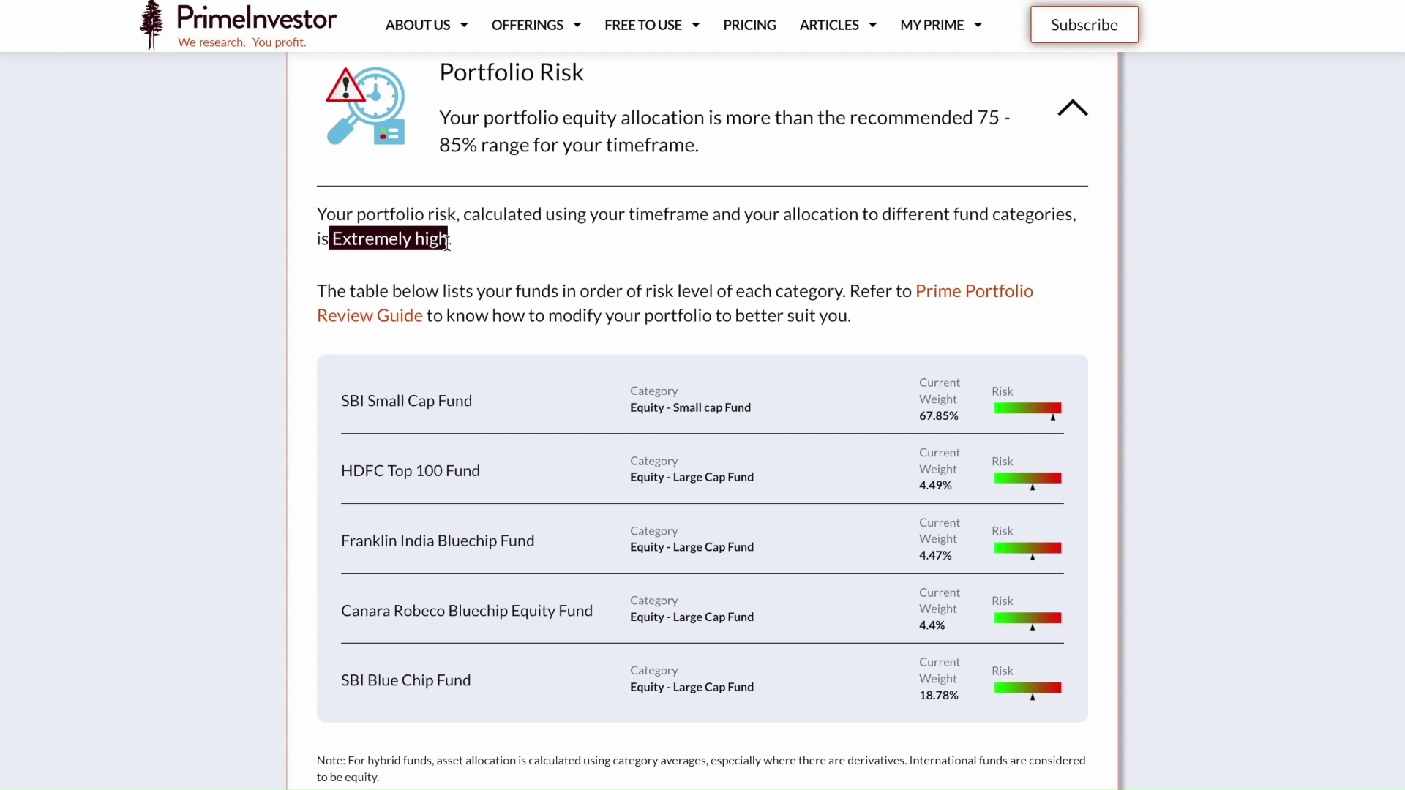
left_click(528, 283)
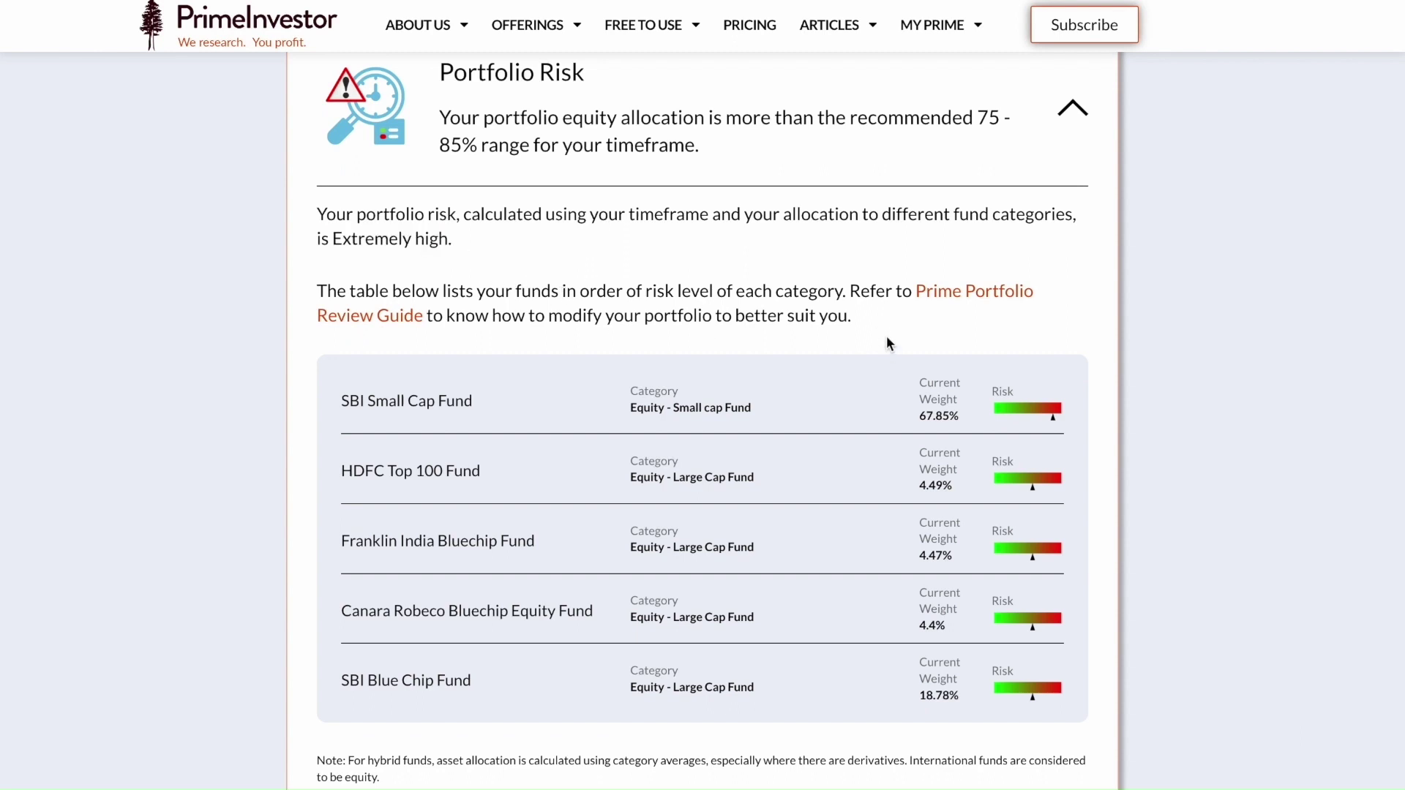
left_click(970, 302)
scroll(711, 432, "down", 10)
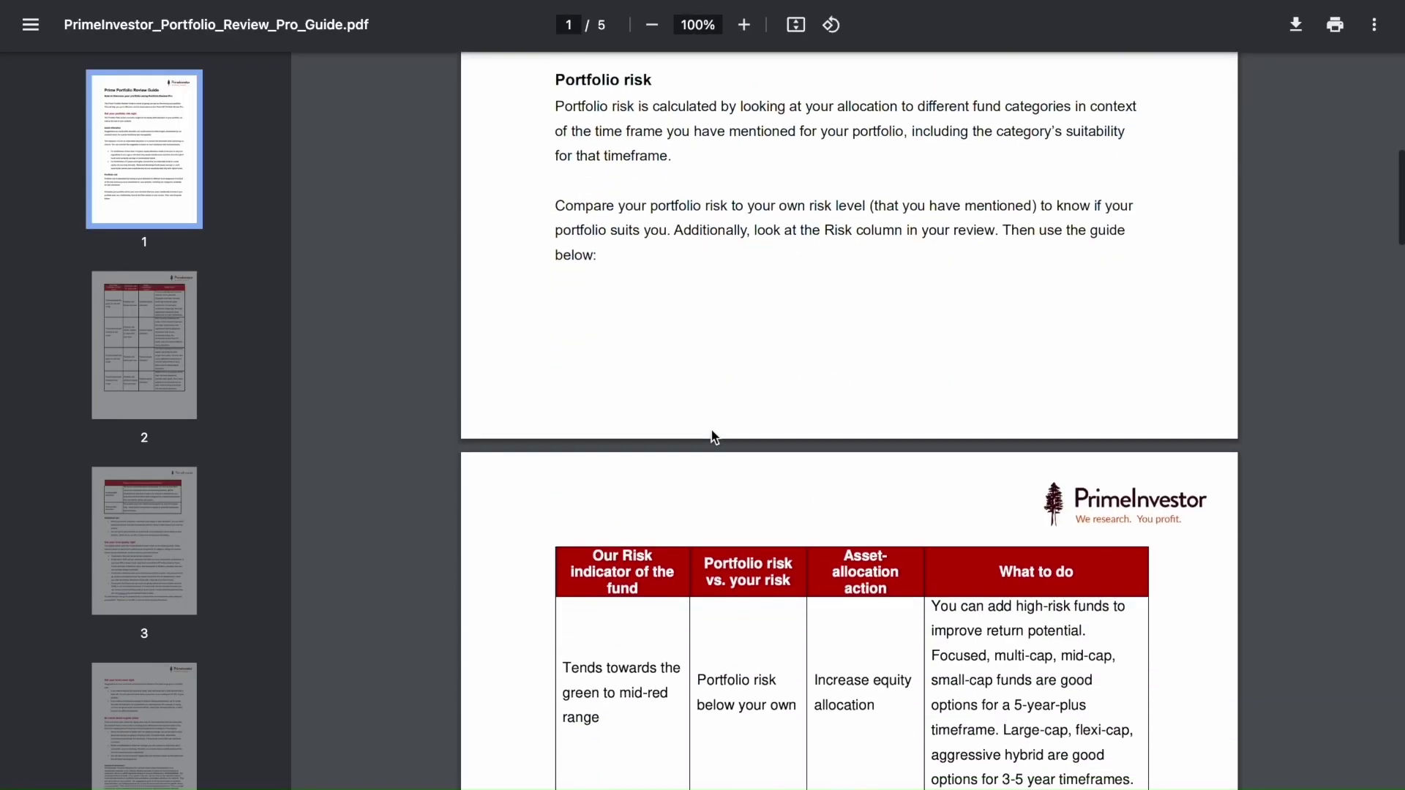
scroll(713, 436, "down", 4)
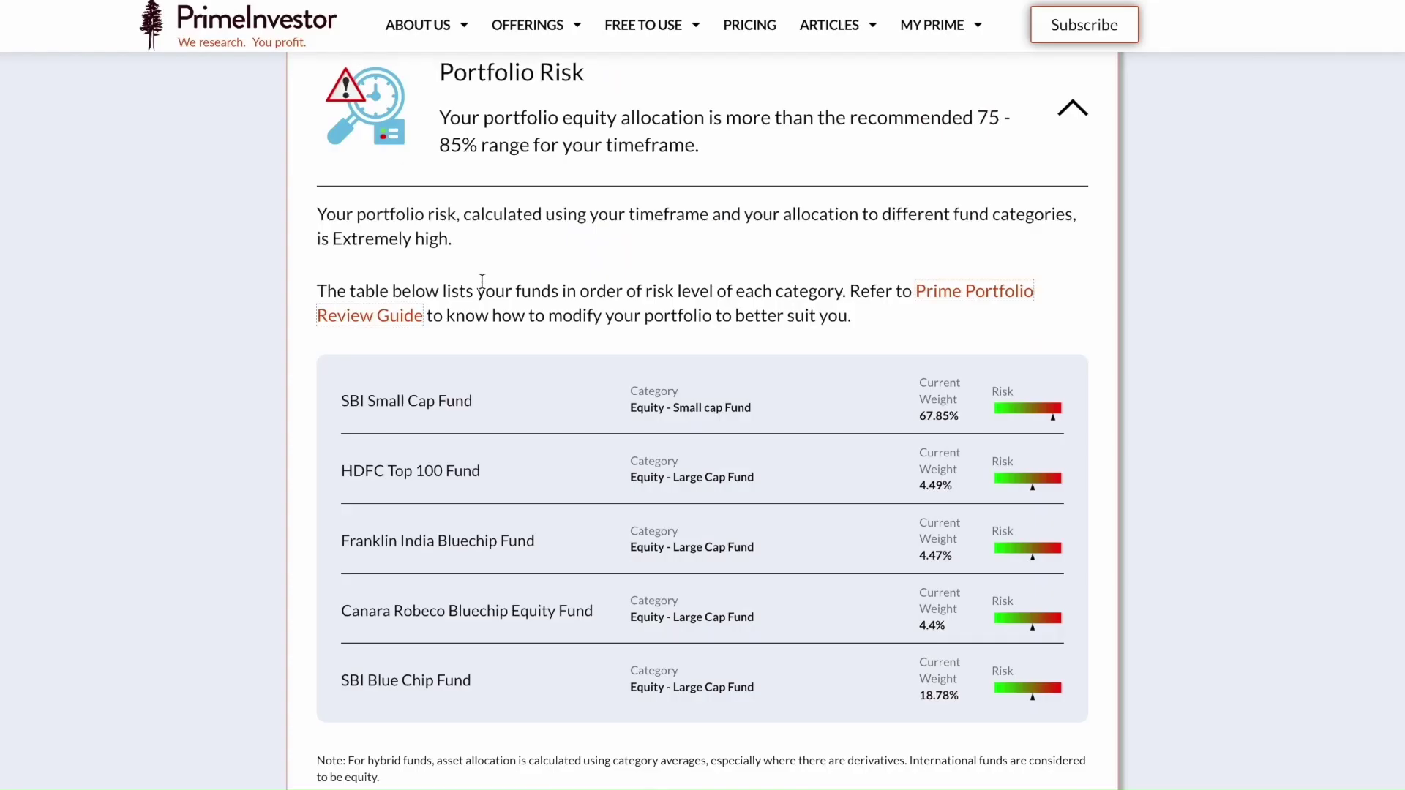
scroll(586, 485, "down", 2)
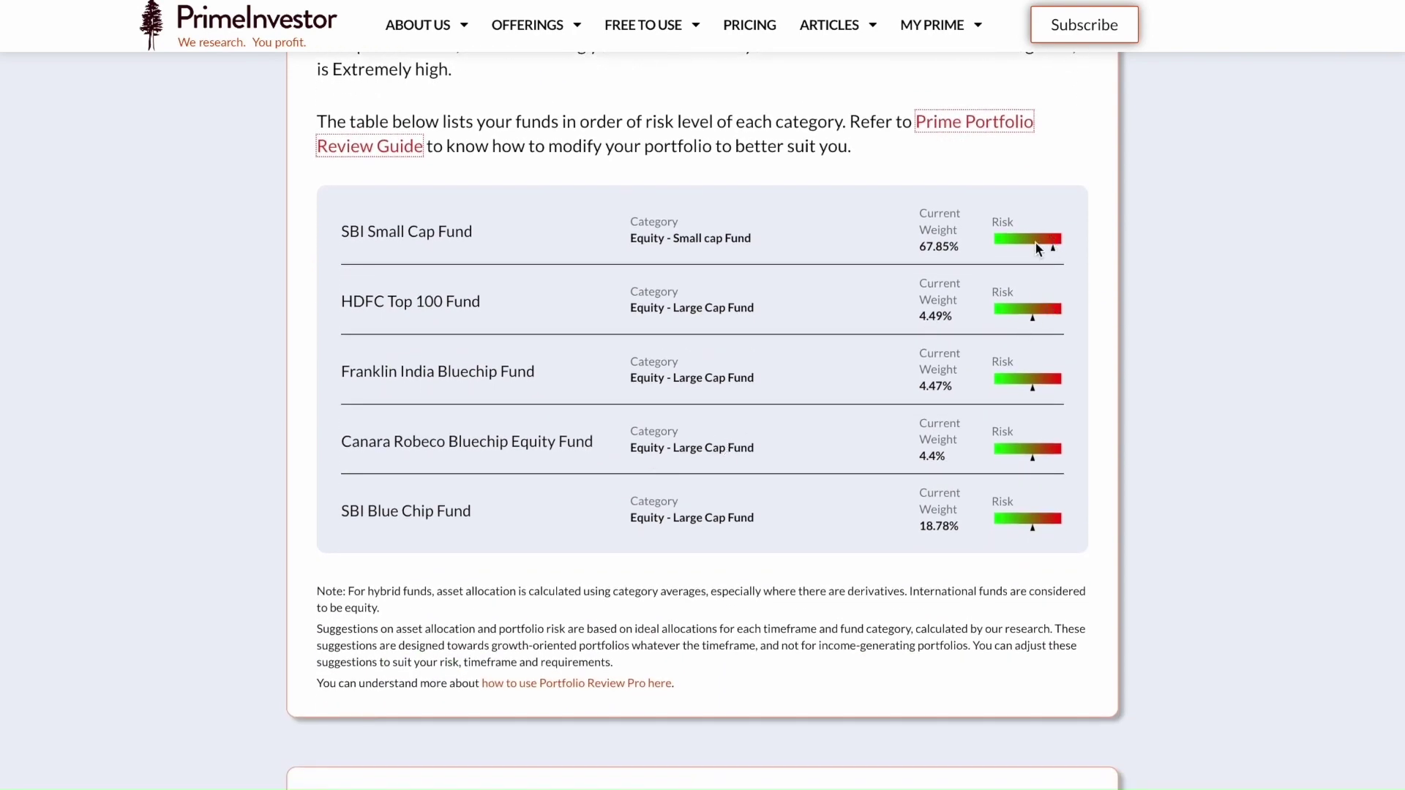
Check the fund risk bar explanation, dismiss it, and move down to the Quality card
left_click(1035, 237)
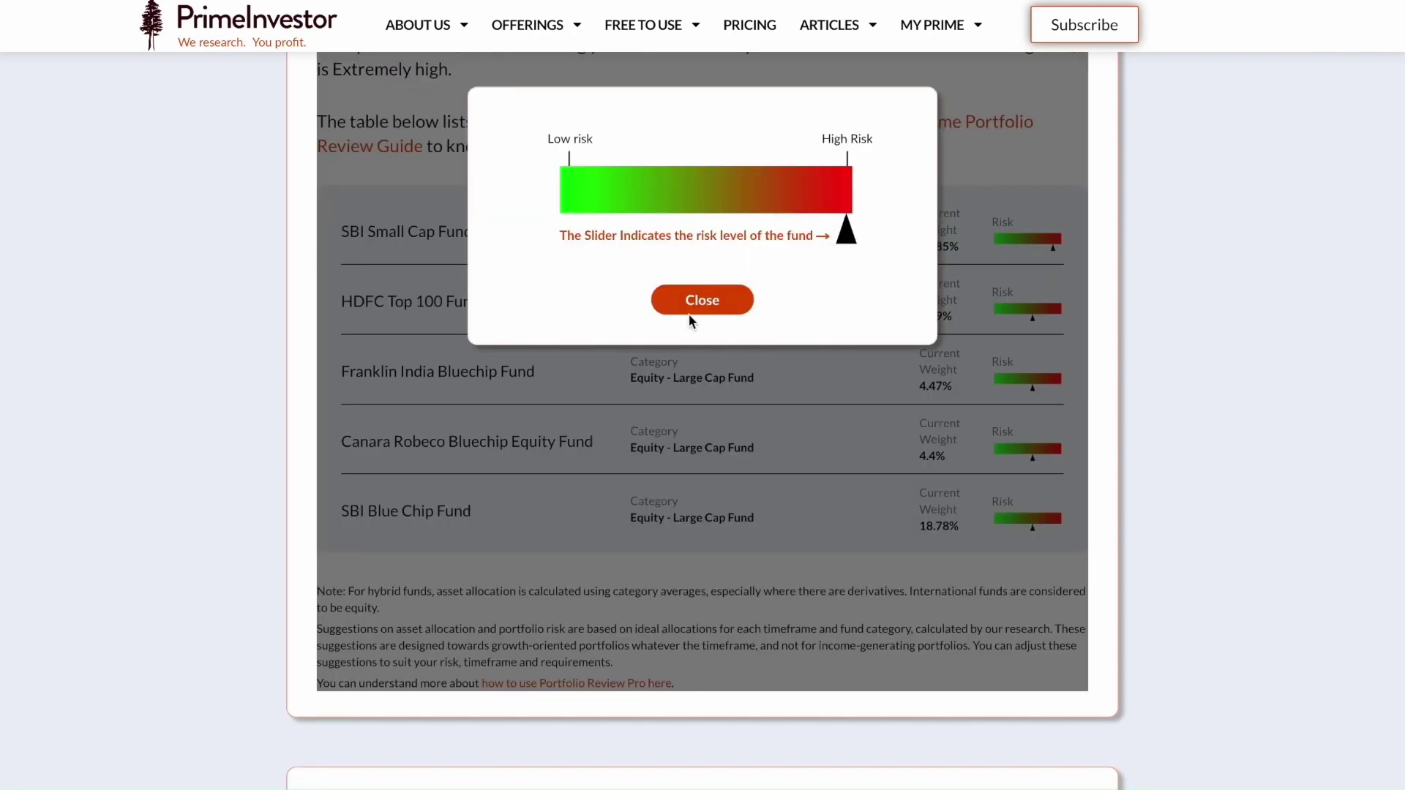
left_click(691, 303)
scroll(1033, 502, "down", 2)
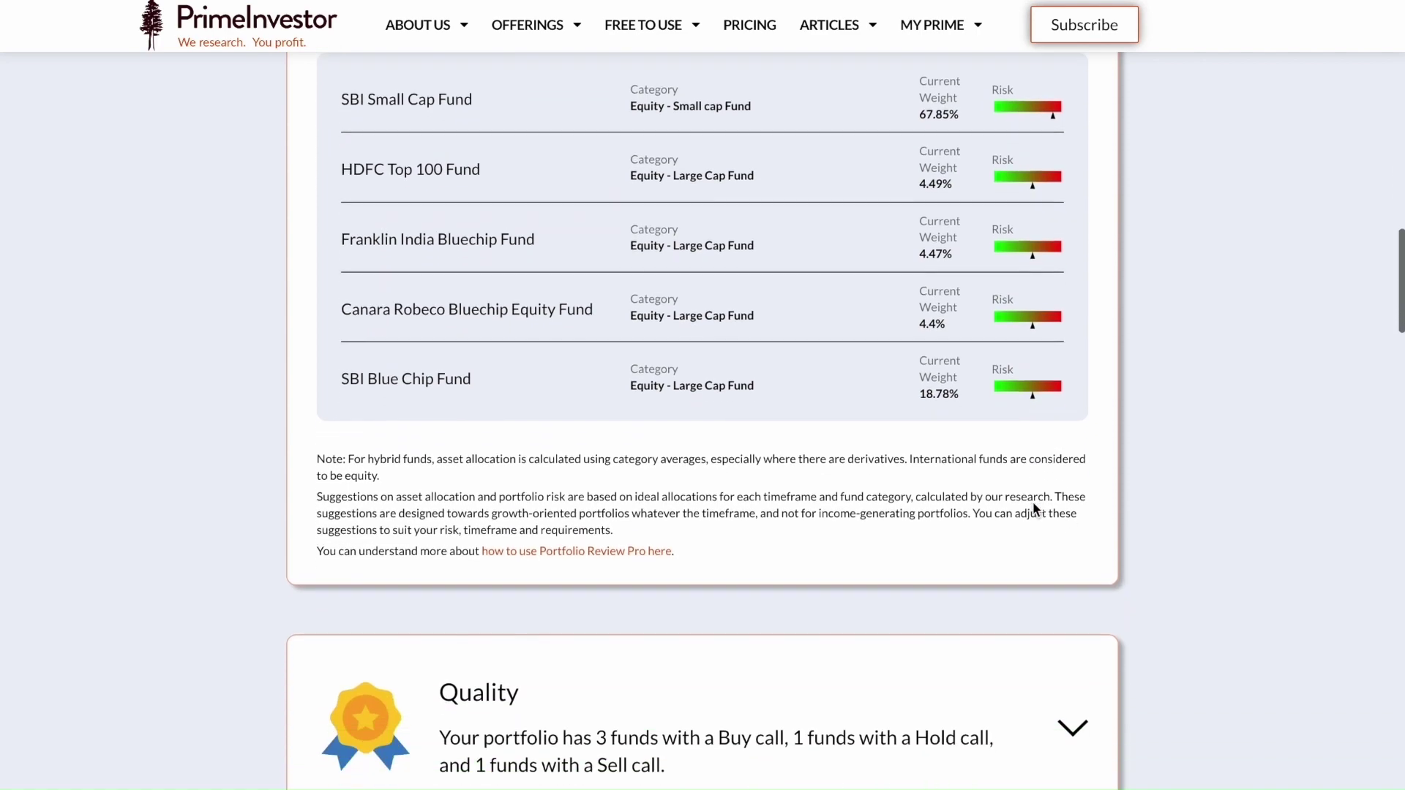
scroll(1033, 502, "down", 3)
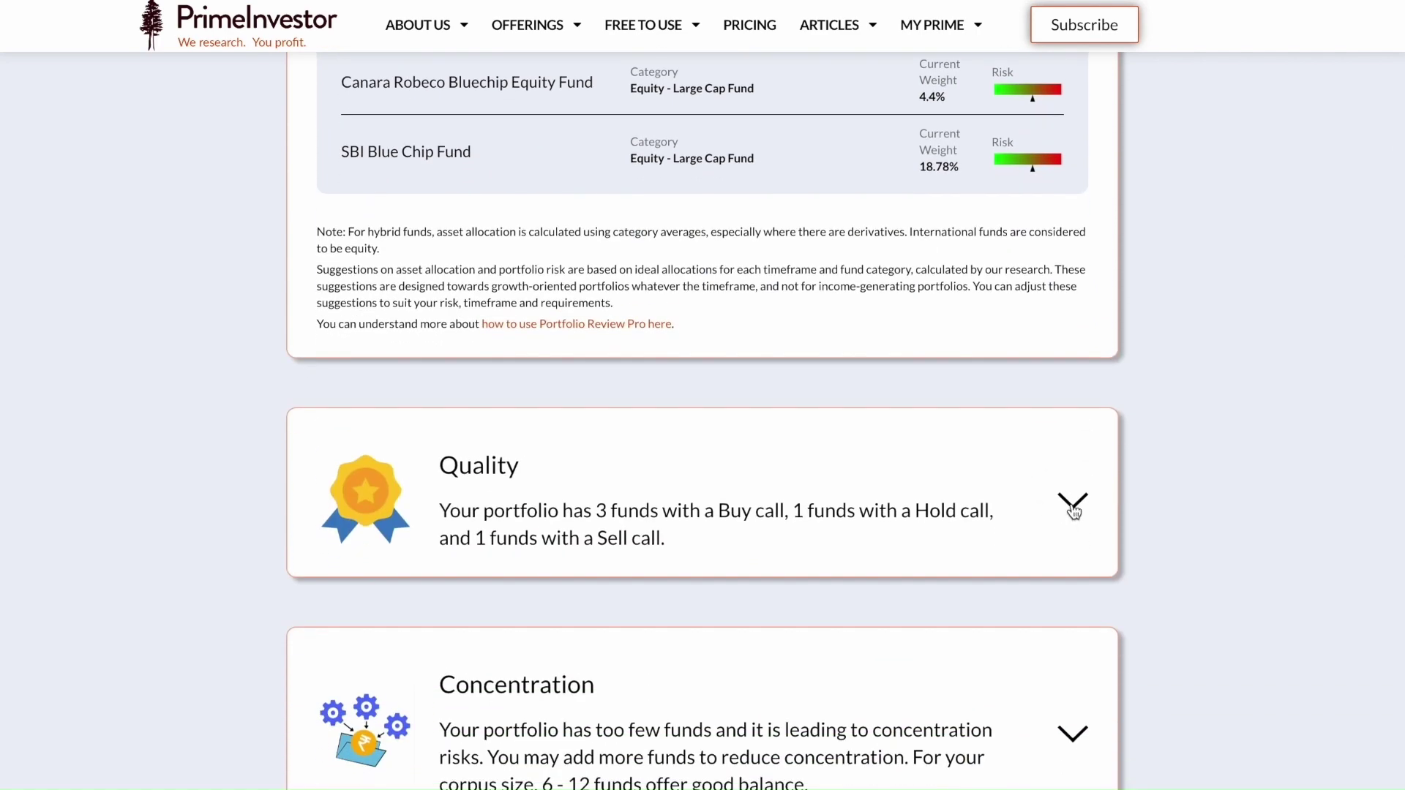
scroll(1069, 509, "down", 2)
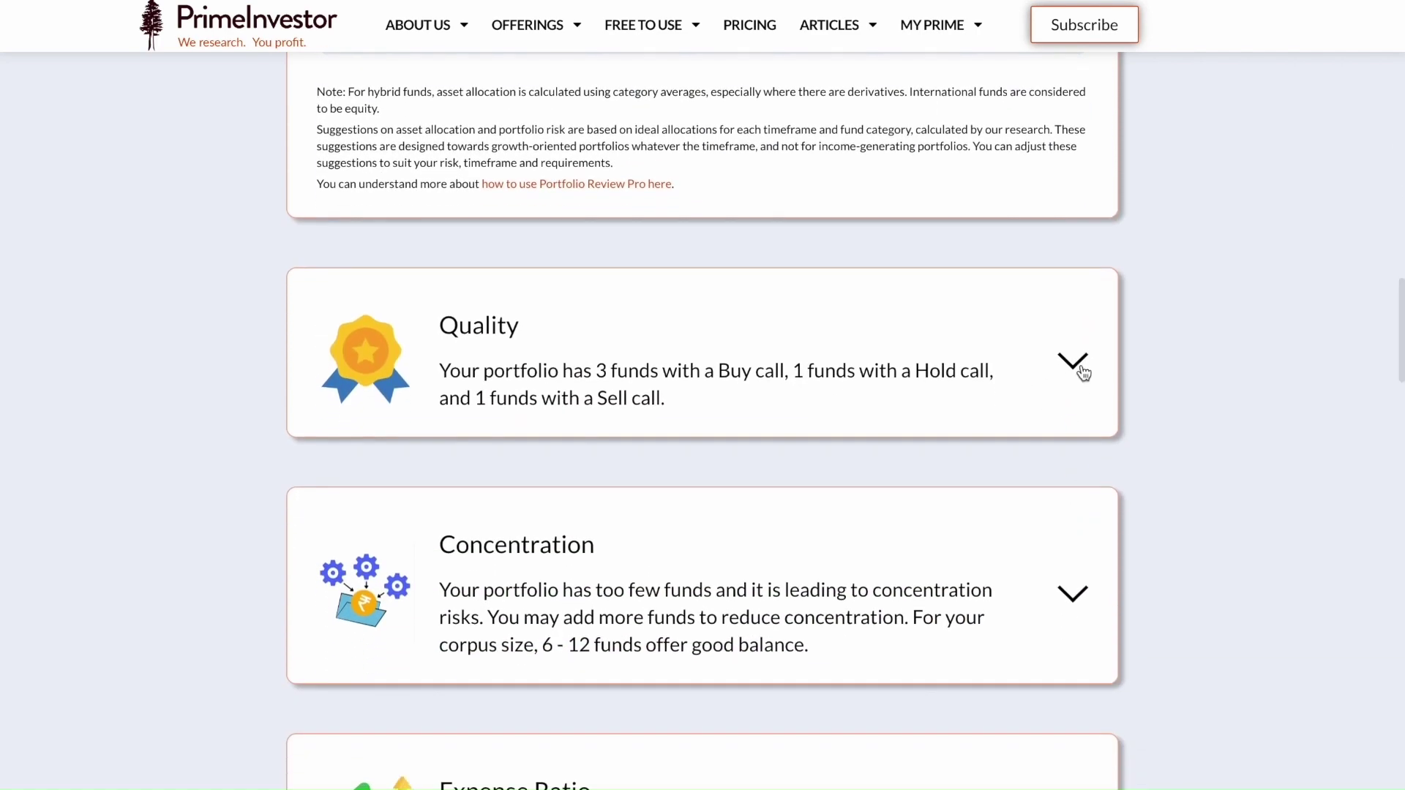
Expand the Quality card: Franklin India Bluechip marked Sell, HDFC Top 100 Hold, SBI Small Cap 67.85%
left_click(1082, 367)
scroll(1059, 455, "down", 2)
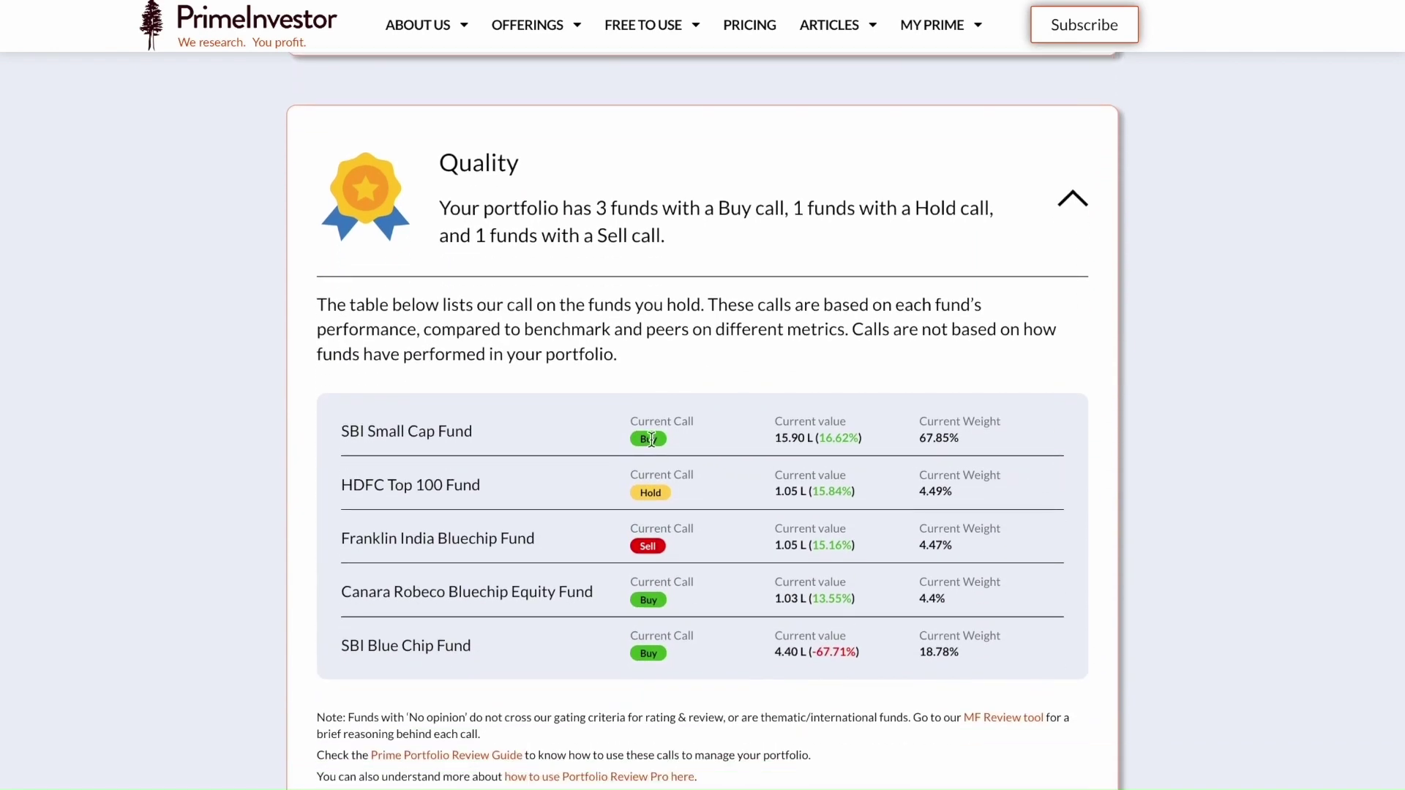
left_click_drag(918, 439, 973, 446)
left_click(993, 441)
scroll(1007, 578, "down", 3)
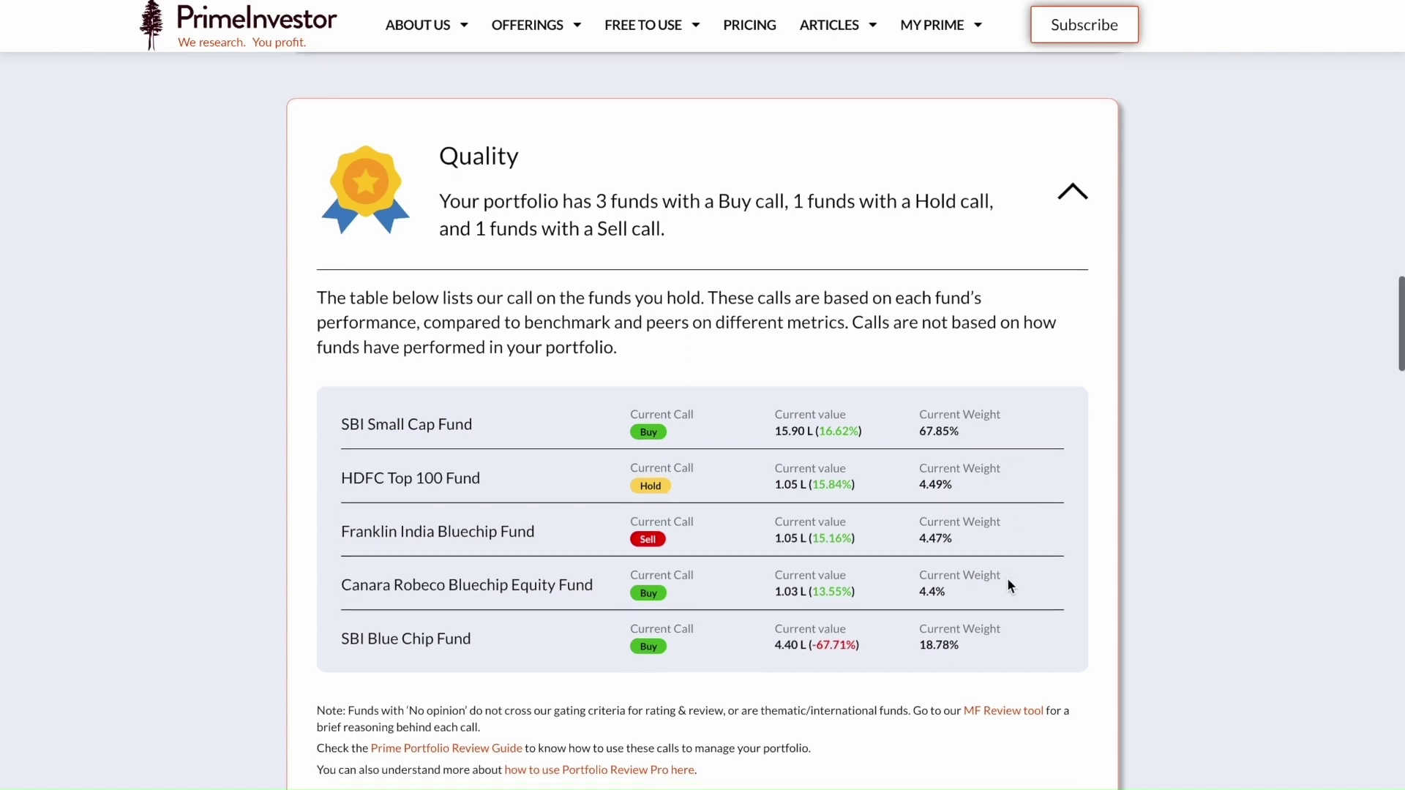
scroll(1008, 582, "down", 4)
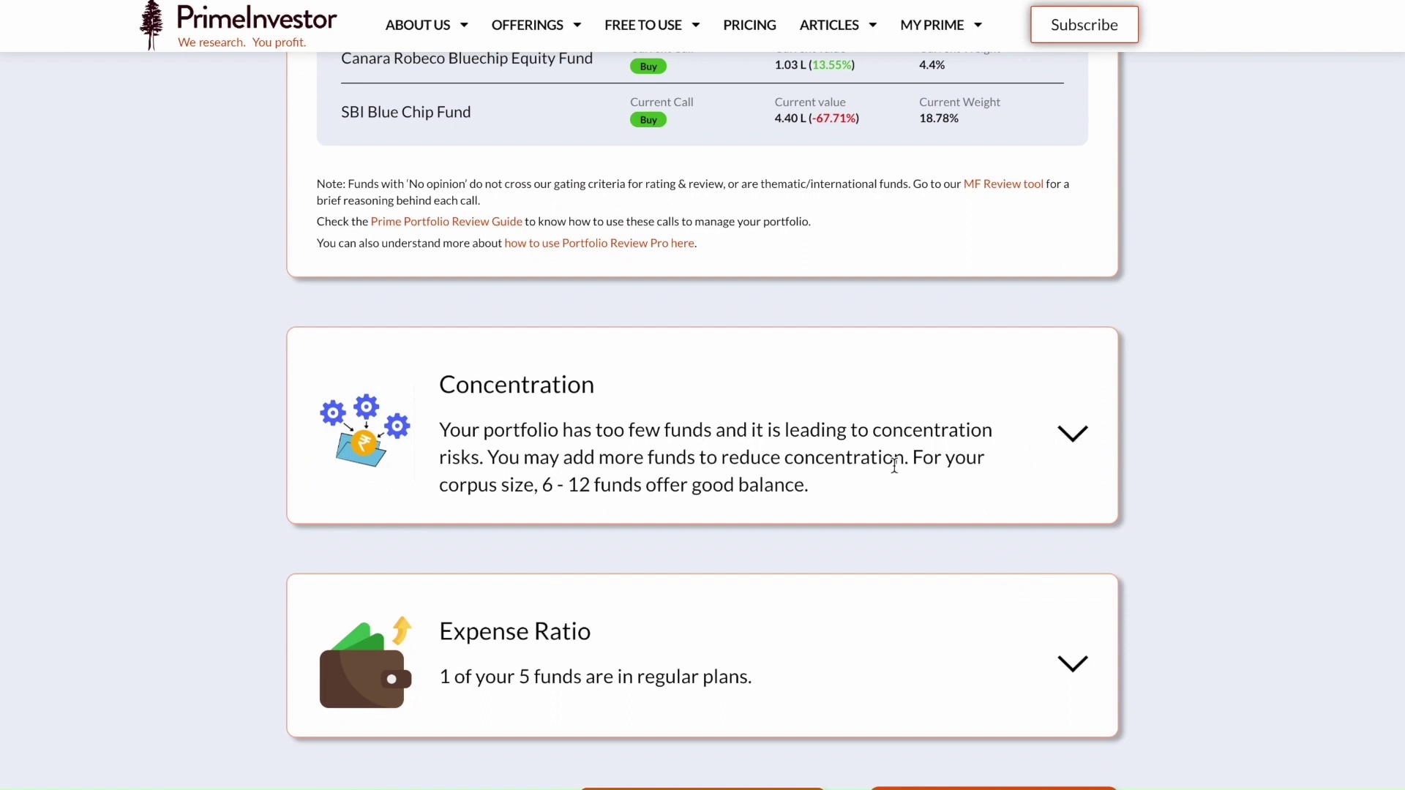
left_click(1078, 437)
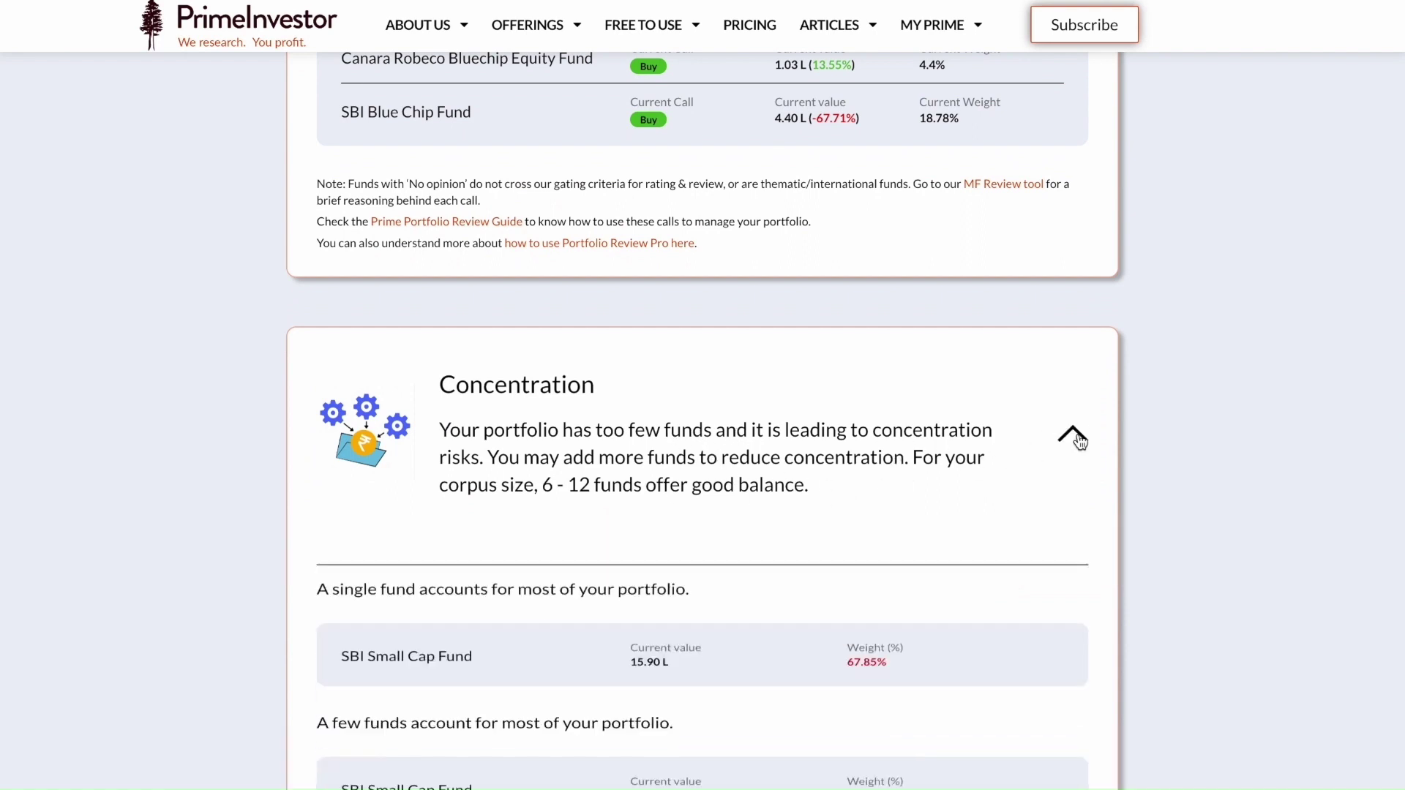
scroll(1079, 439, "down", 1)
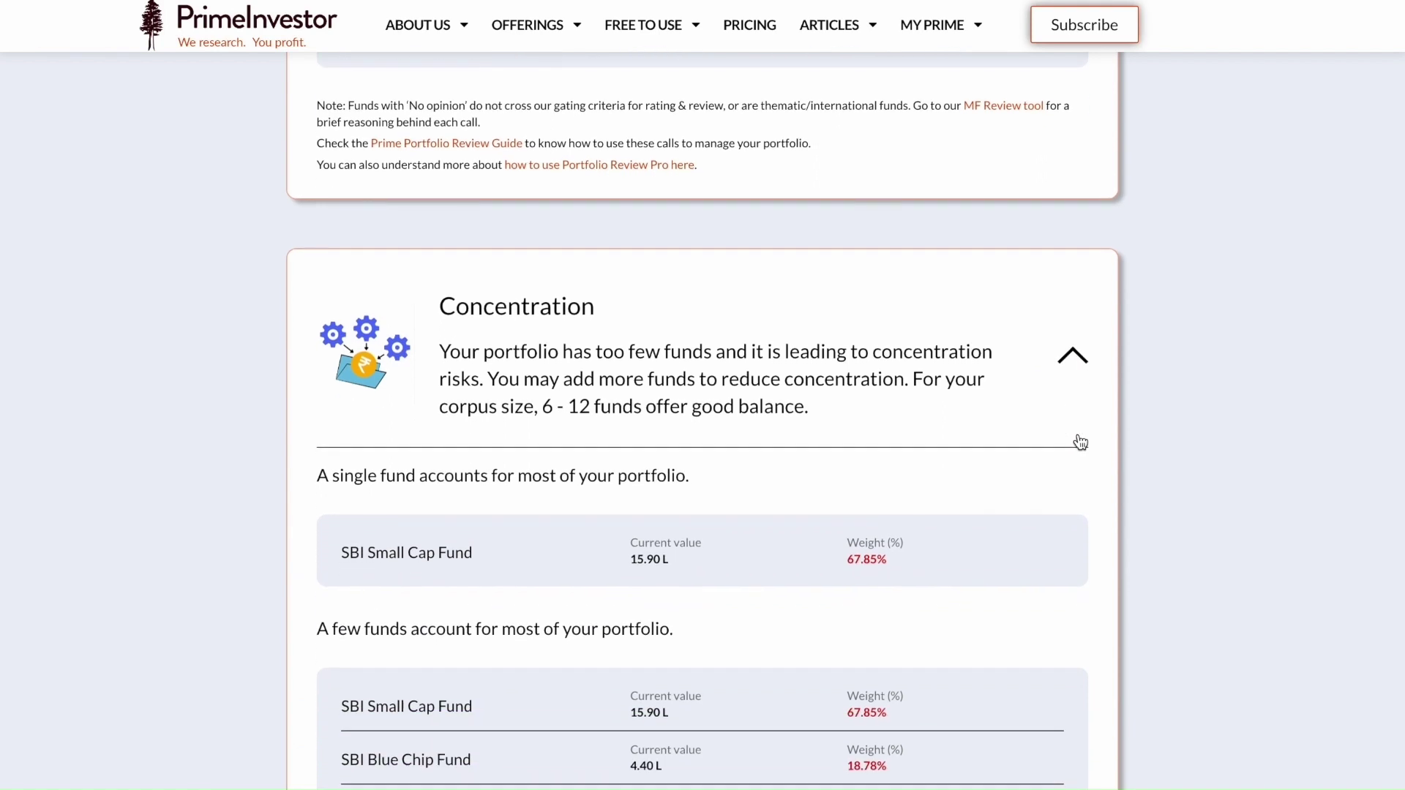
scroll(1077, 442, "down", 1)
scroll(1077, 440, "down", 1)
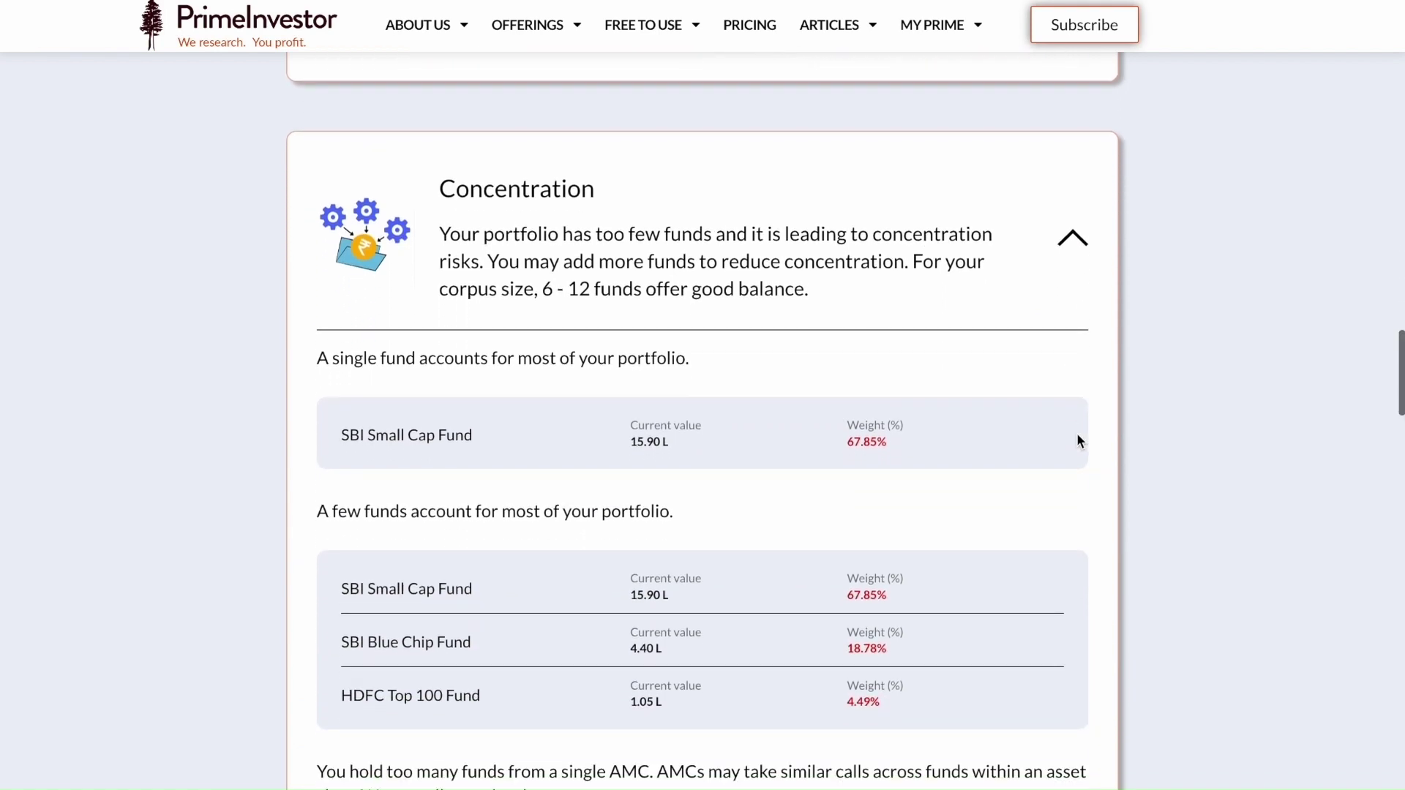
scroll(1077, 439, "down", 4)
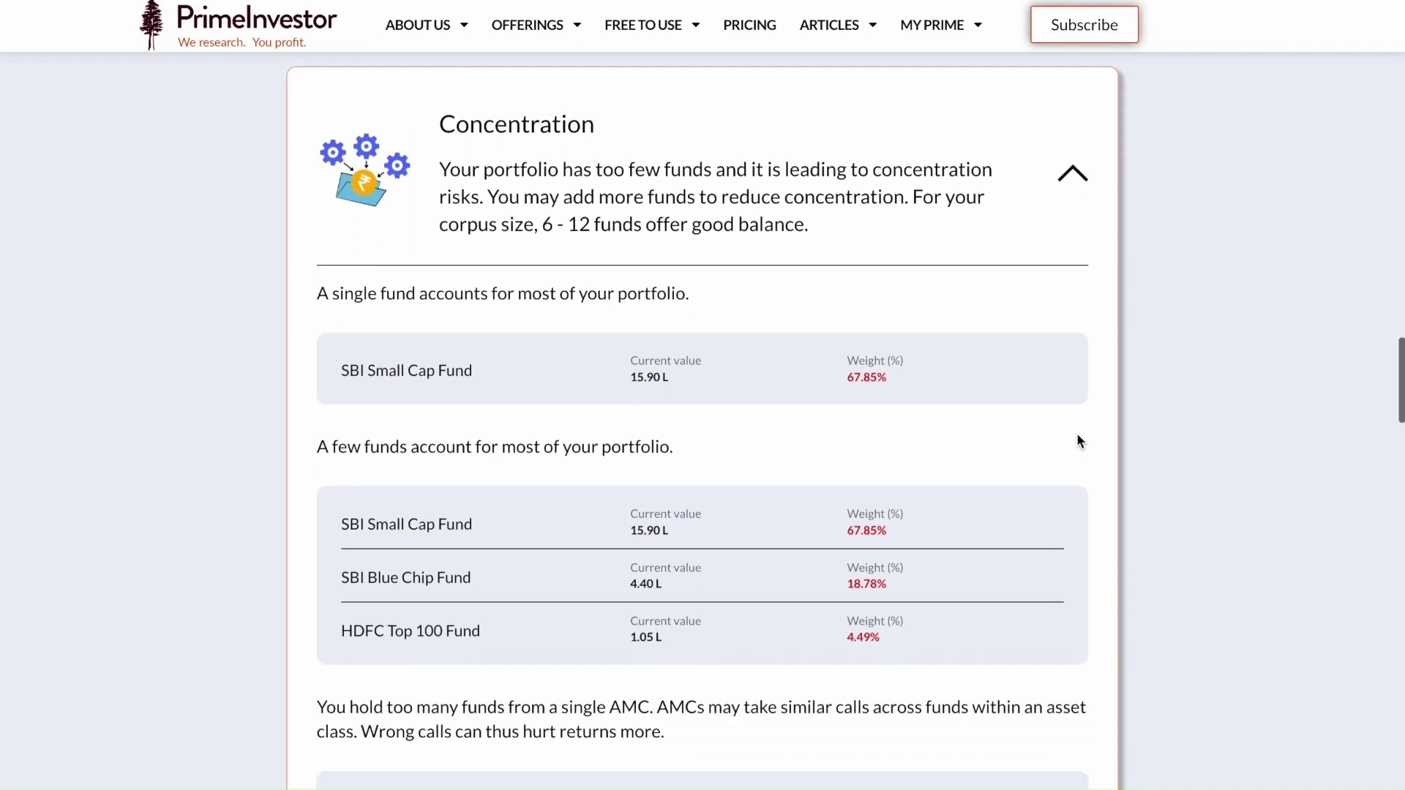
scroll(1077, 434, "up", 1)
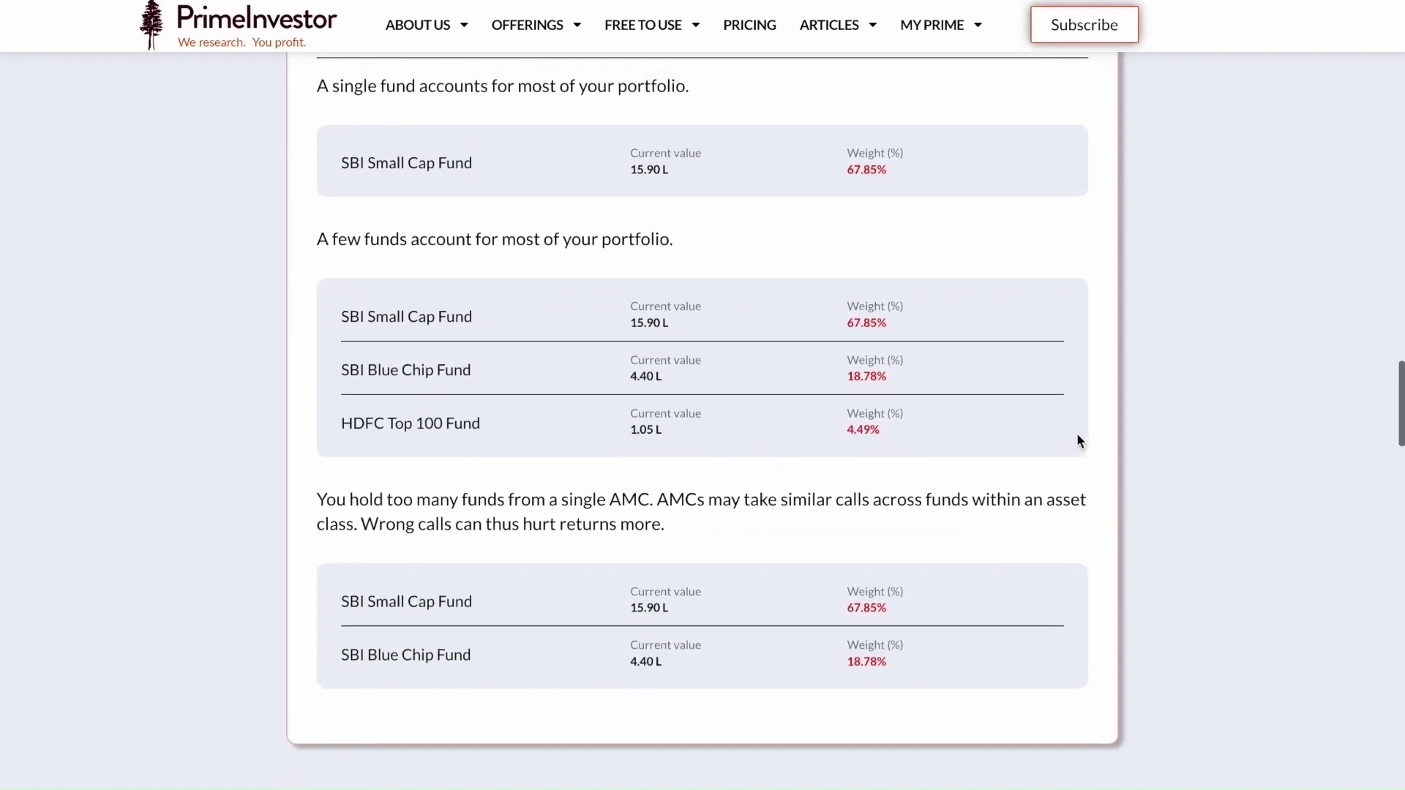
scroll(1077, 439, "down", 1)
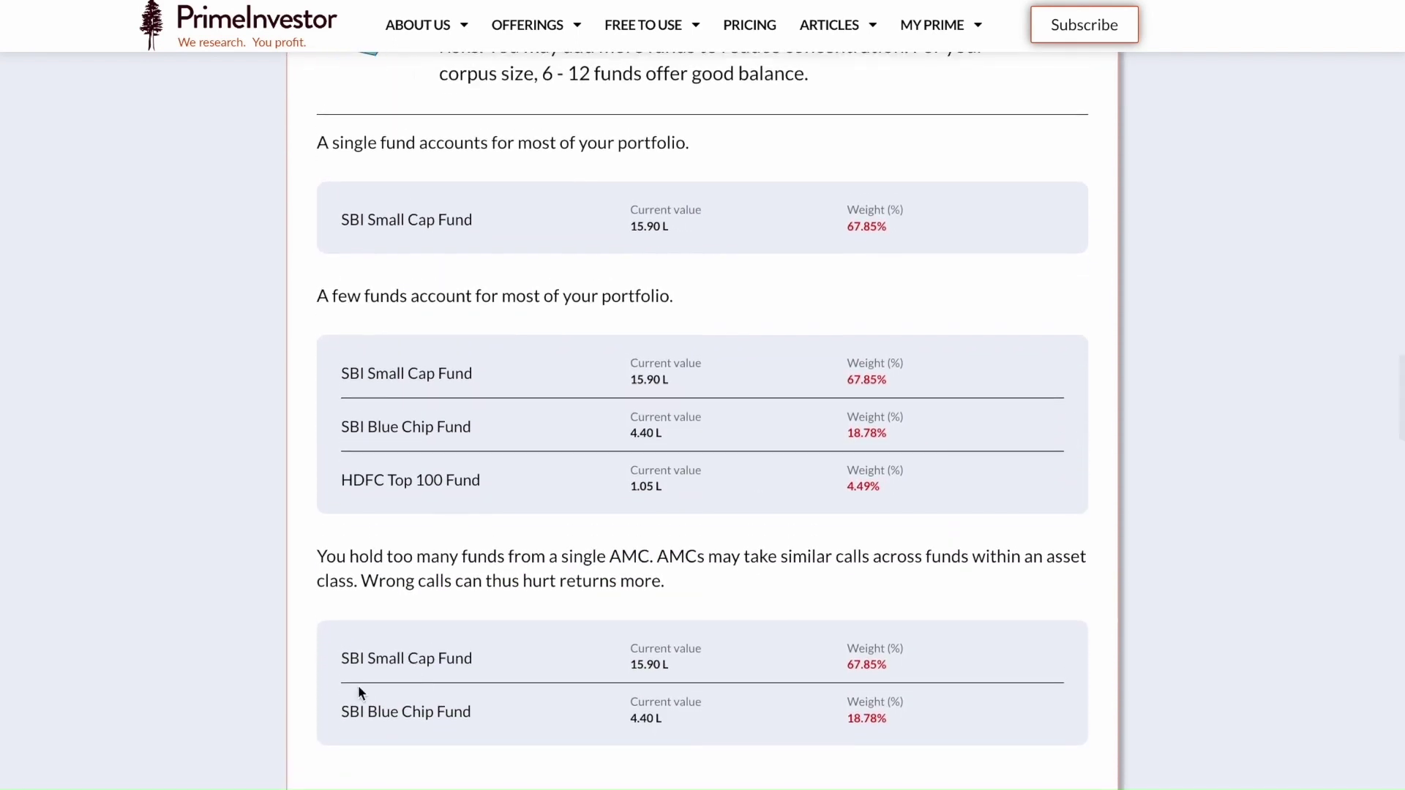
left_click_drag(342, 660, 408, 661)
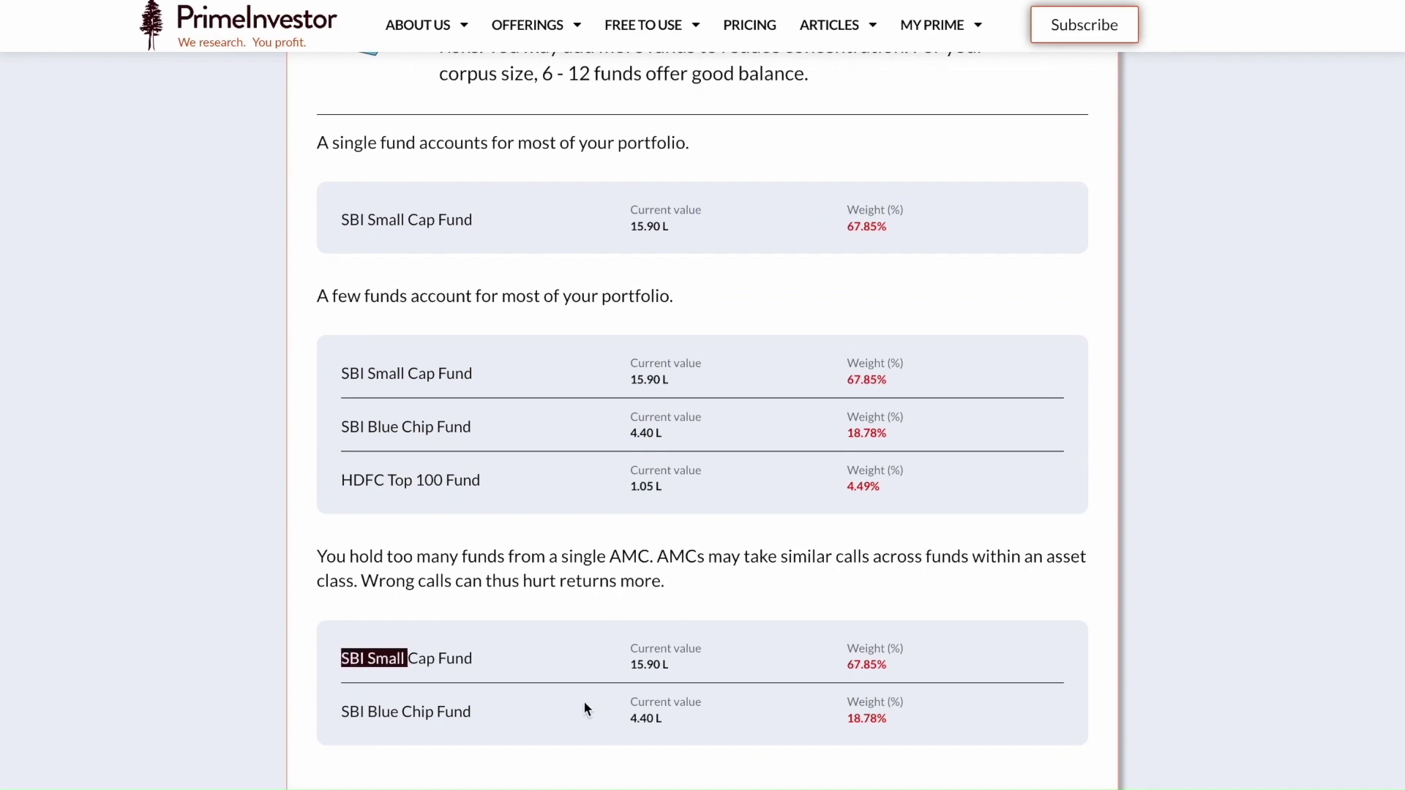
scroll(622, 397, "up", 2)
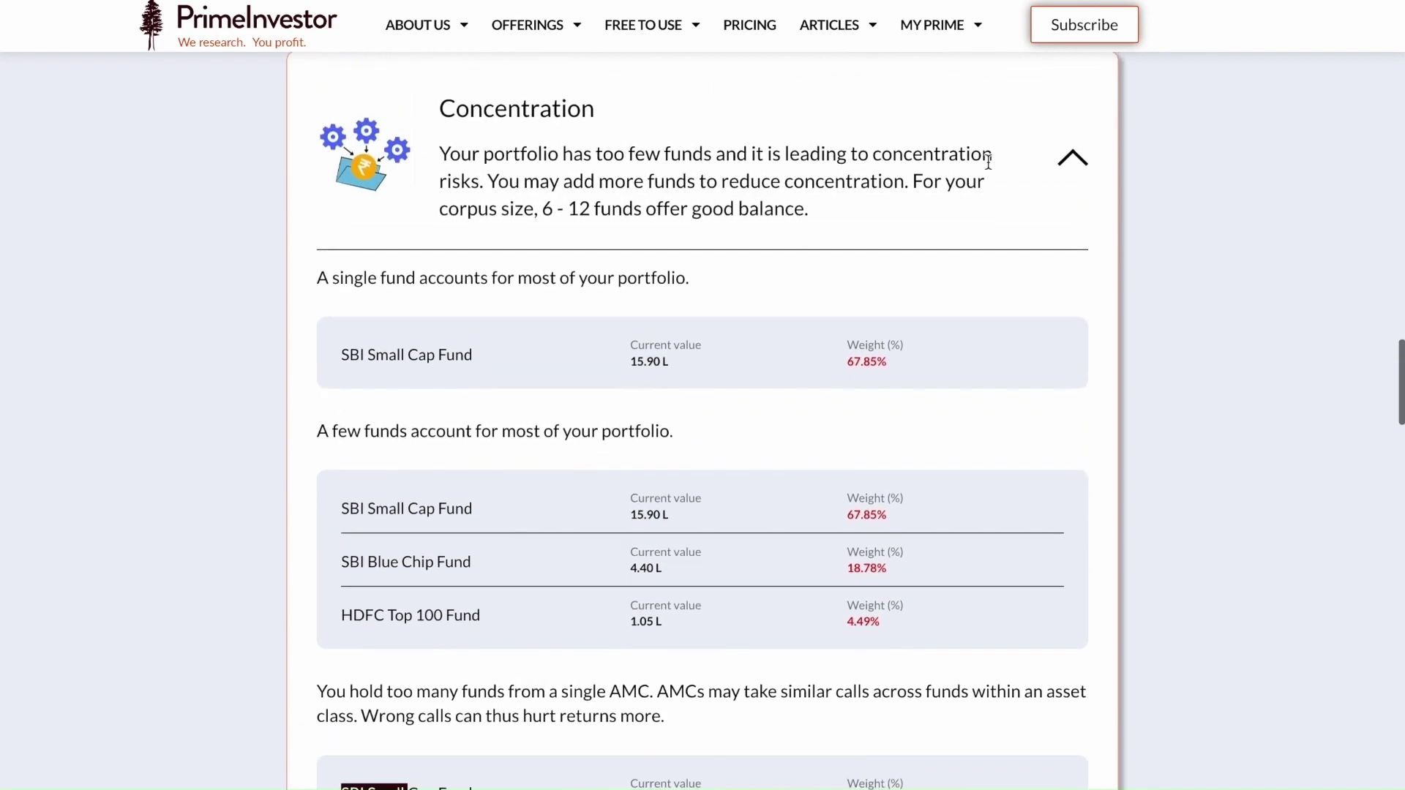
Collapse Concentration, then expand, review, and collapse the Expense Ratio card details
left_click(1073, 163)
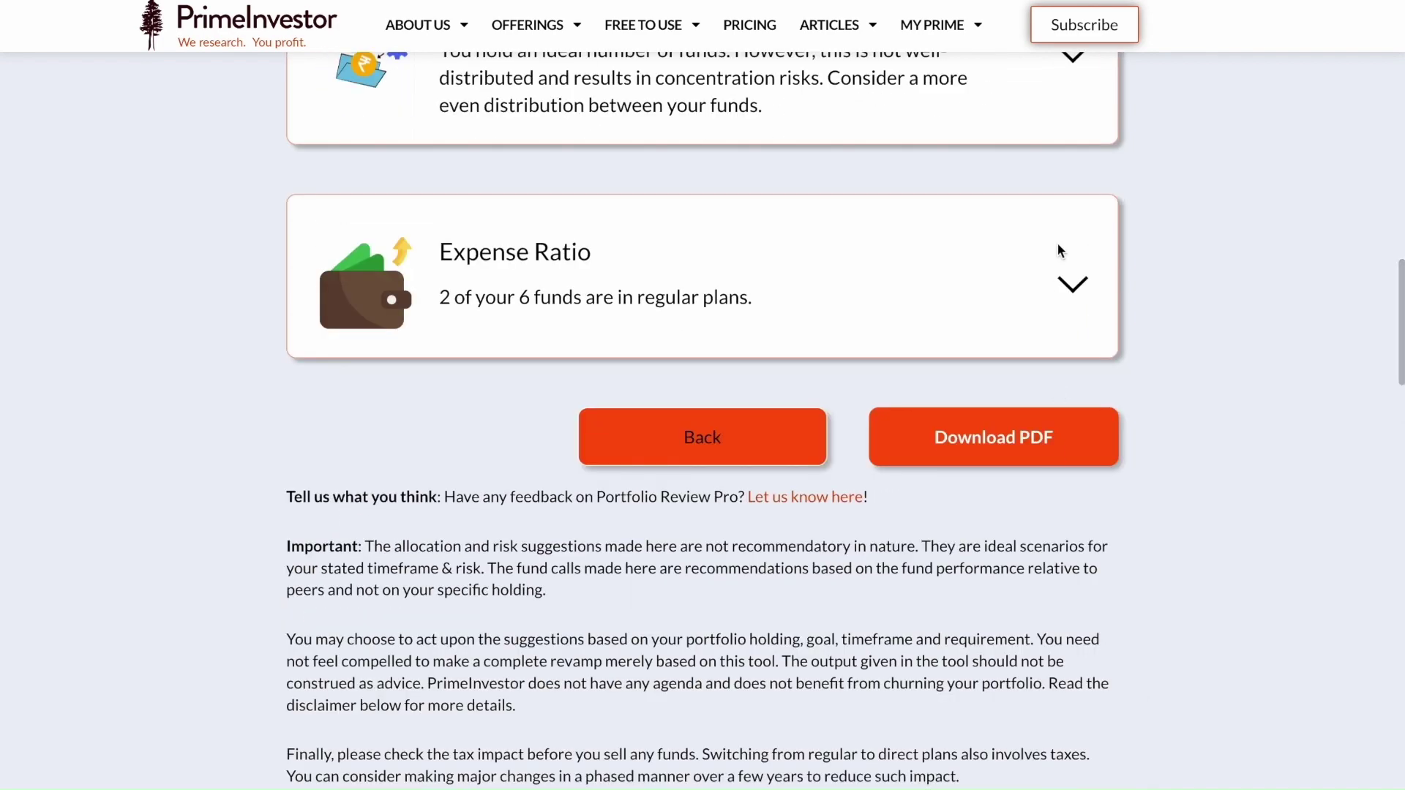
left_click(1081, 297)
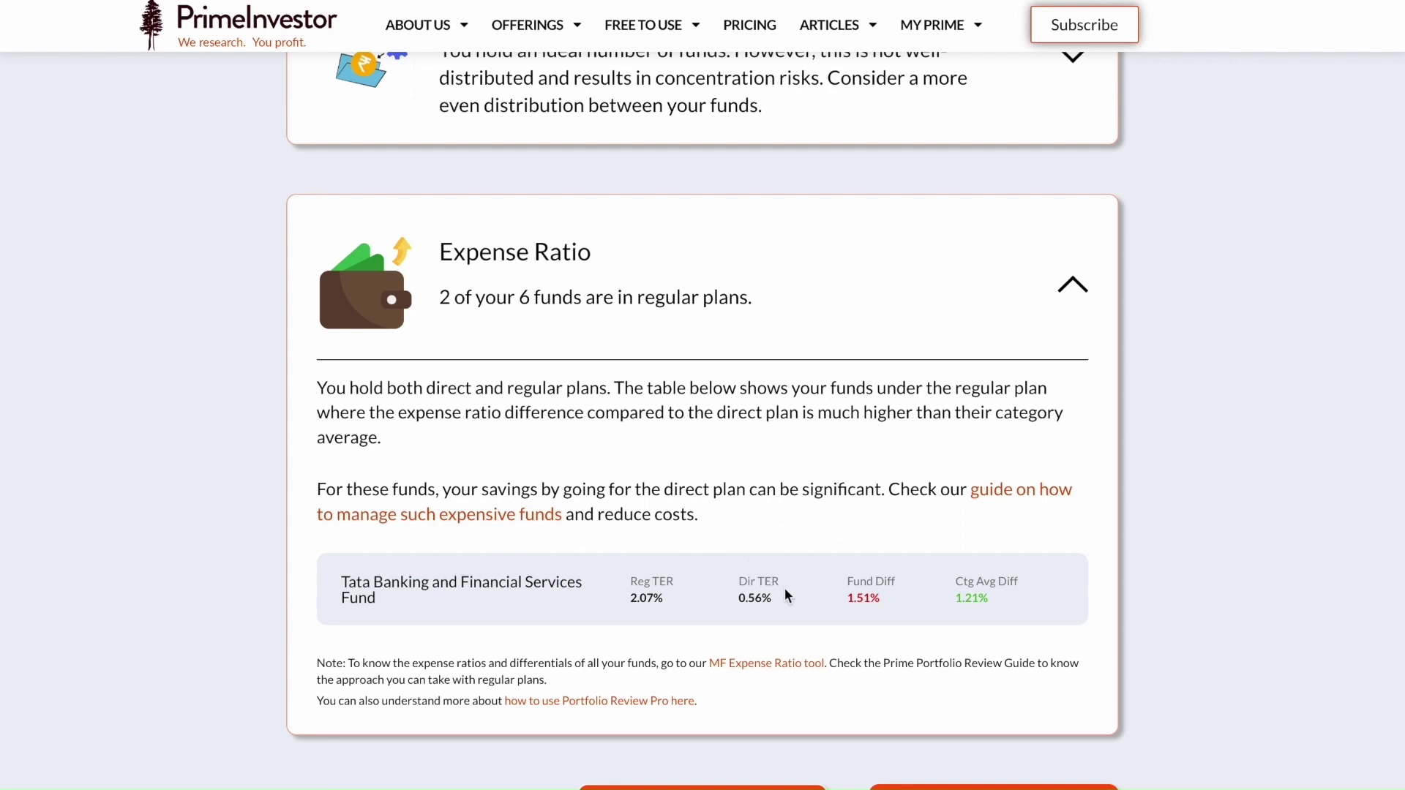
scroll(785, 589, "down", 1)
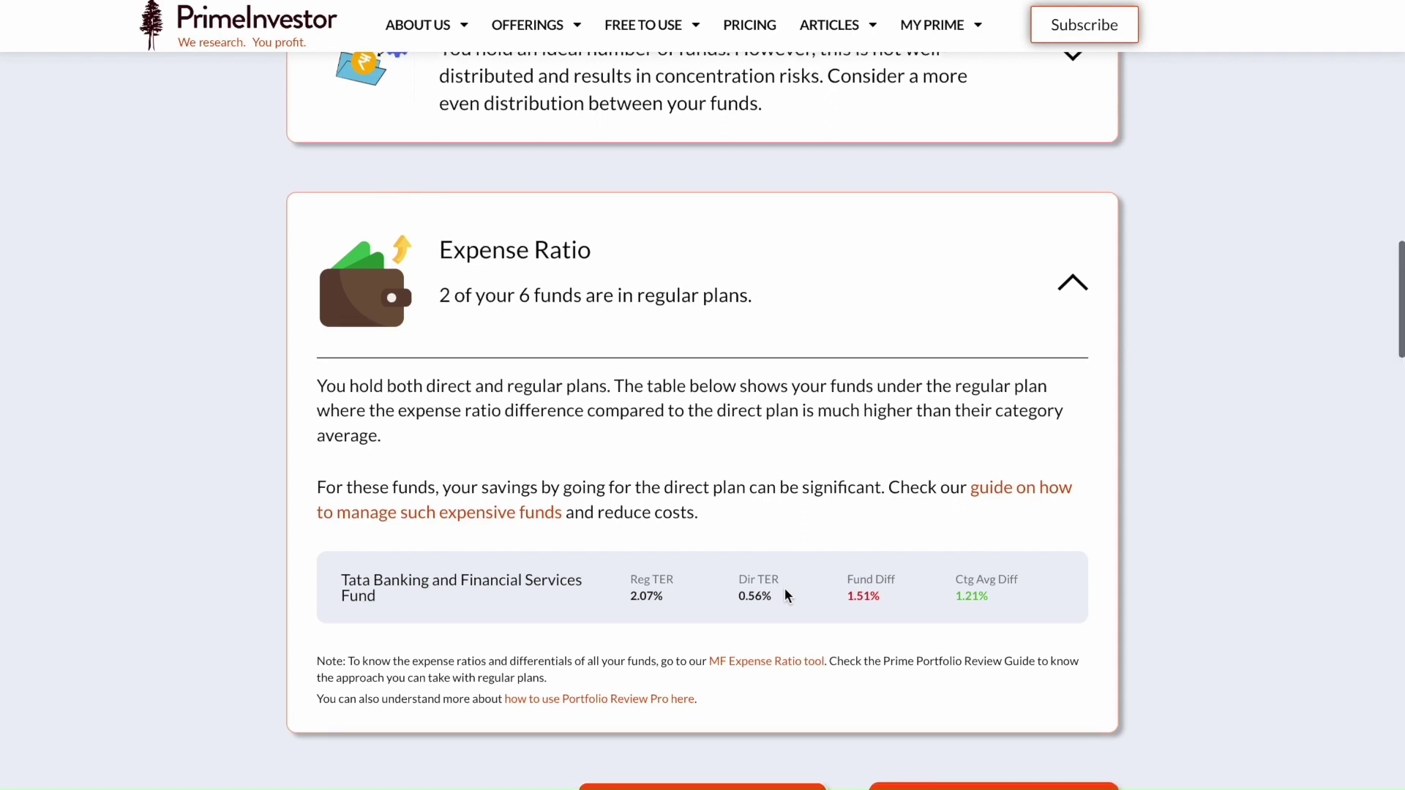
scroll(784, 591, "down", 1)
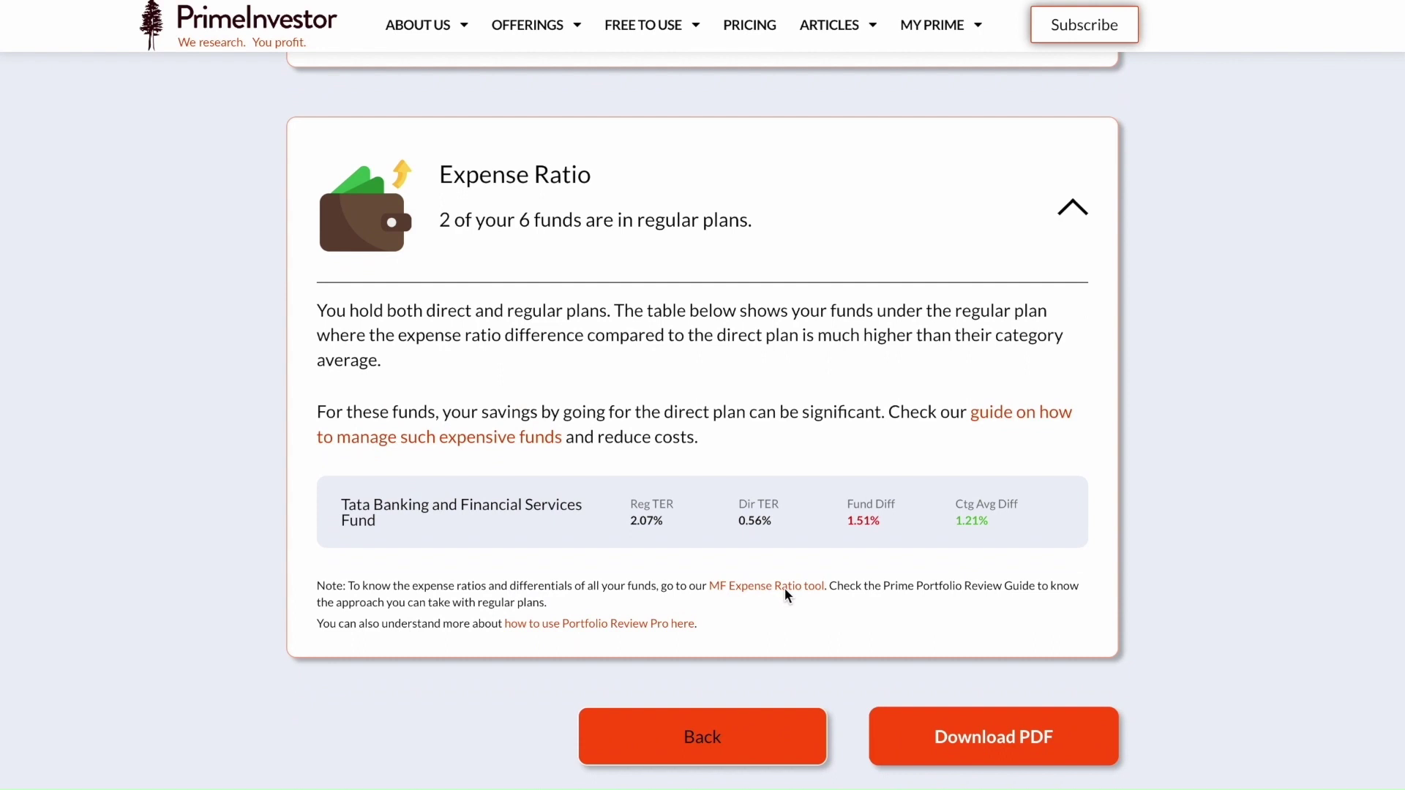
scroll(785, 589, "down", 1)
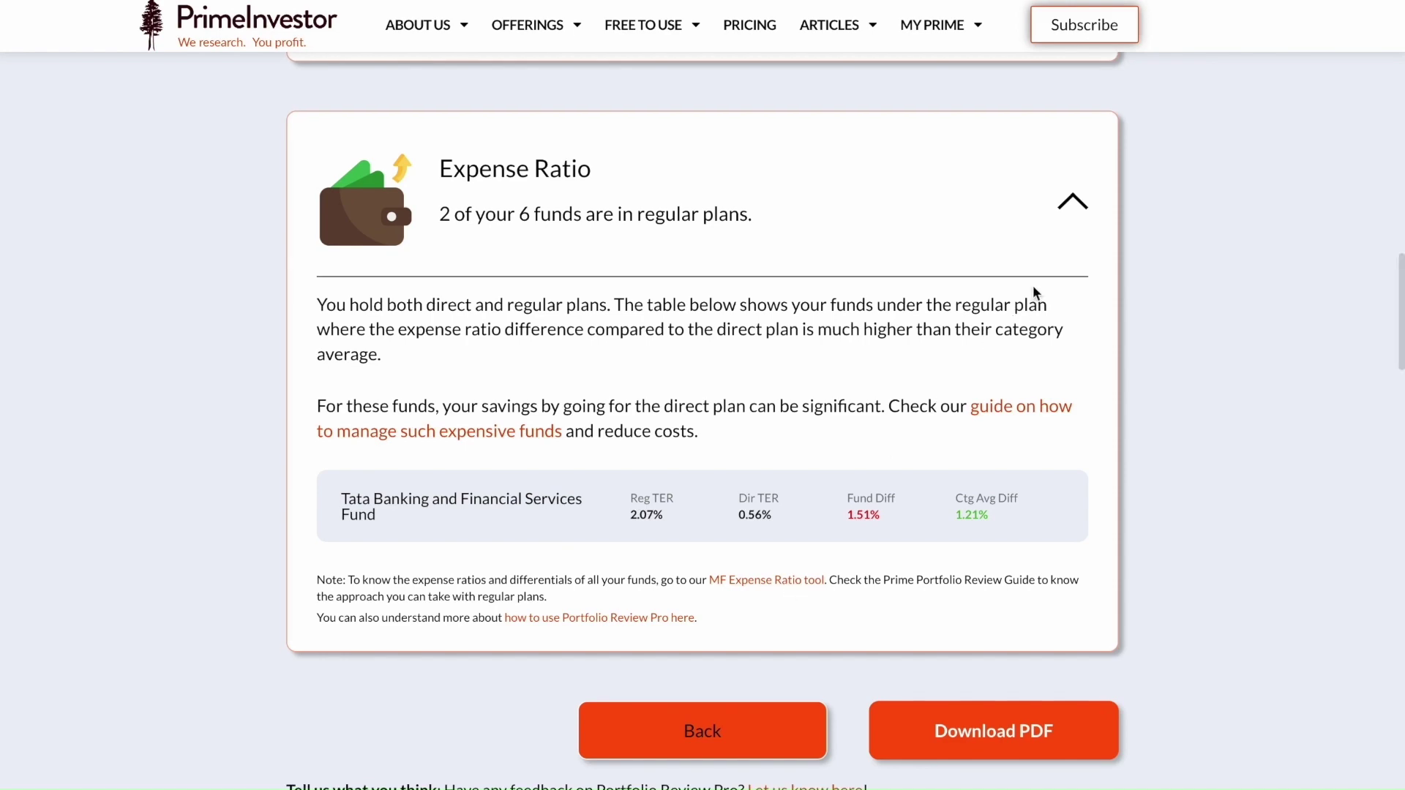
left_click(1071, 205)
scroll(1073, 208, "up", 4)
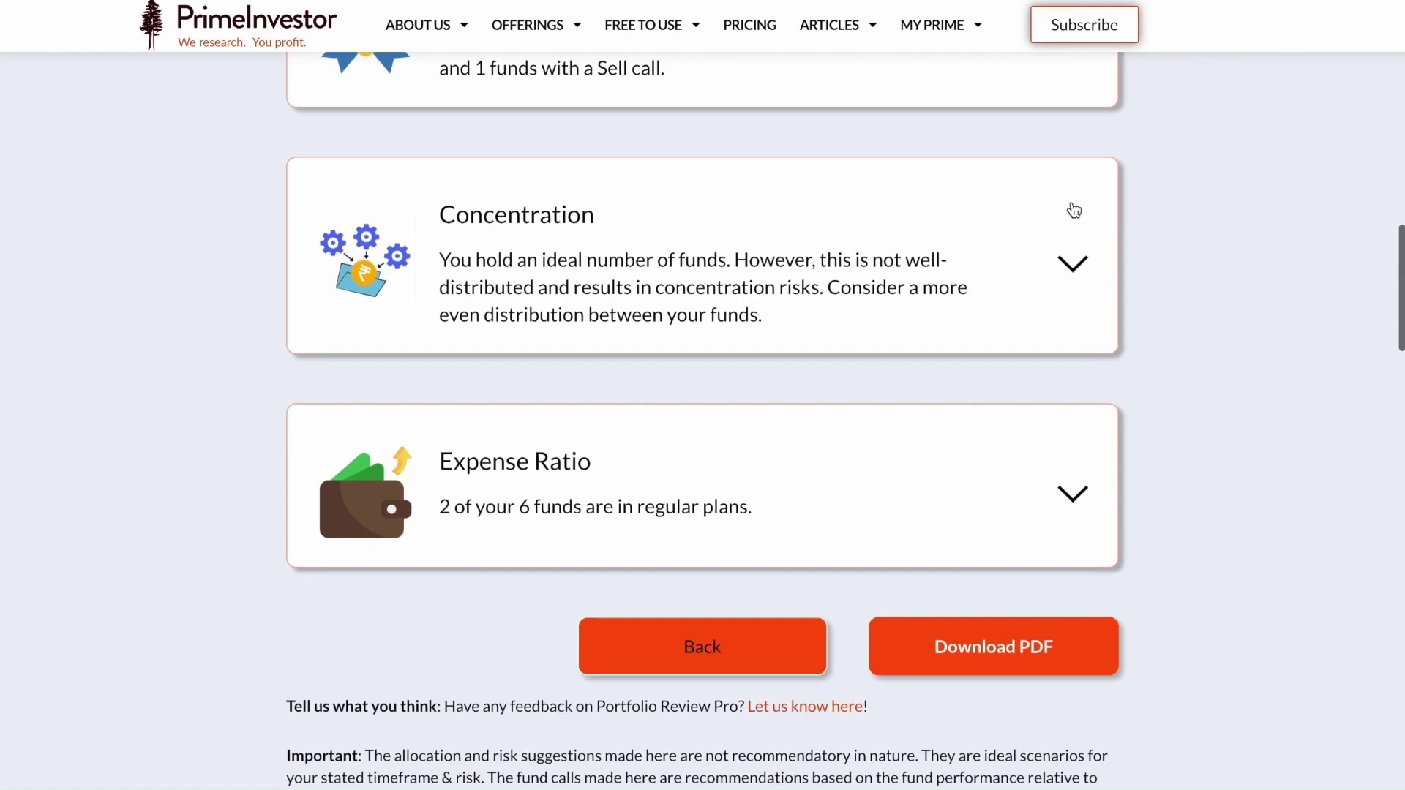
Download the review as Prime_review_details_7_8_2023.pdf and look through the 8-page report
left_click(1014, 717)
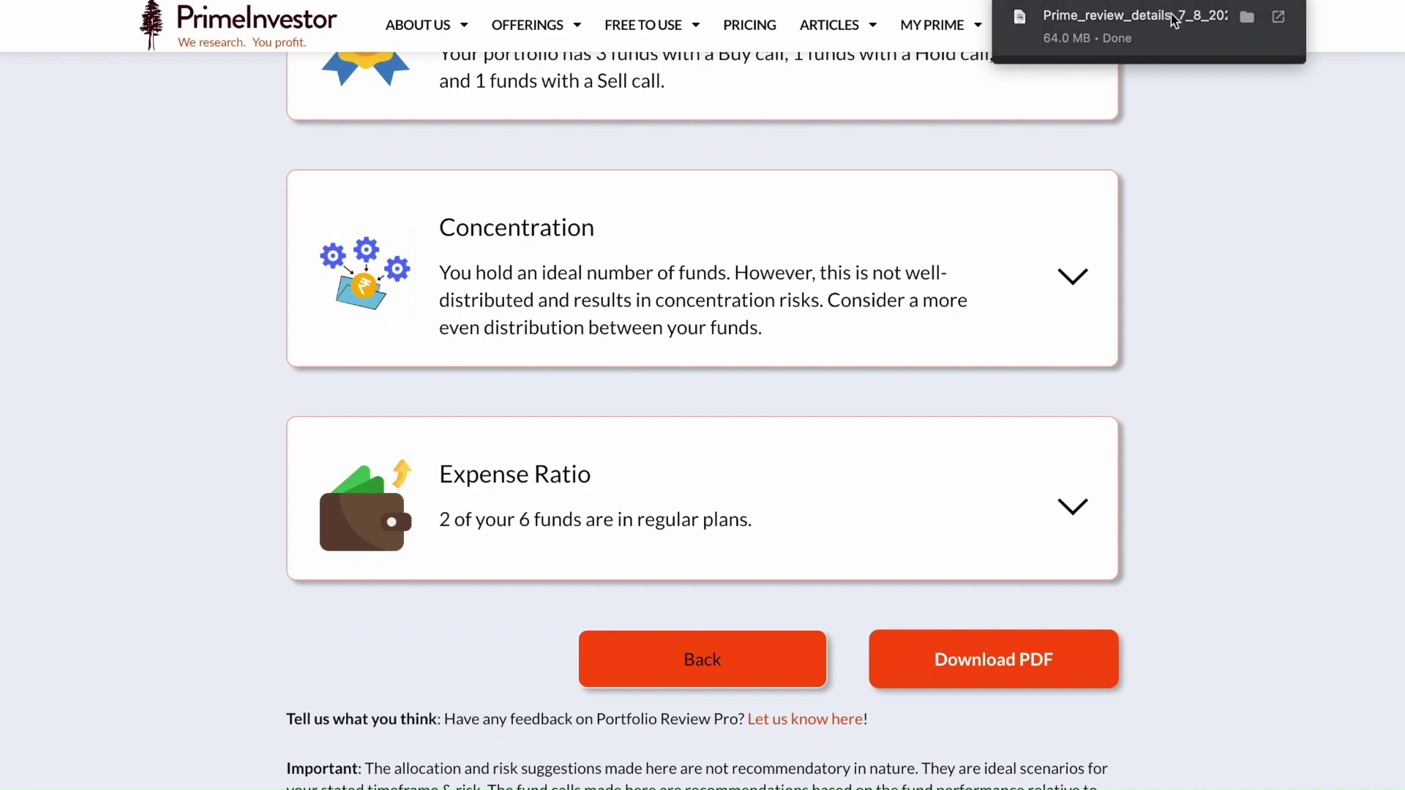
left_click(1173, 20)
scroll(1005, 428, "down", 20)
scroll(1005, 428, "down", 20)
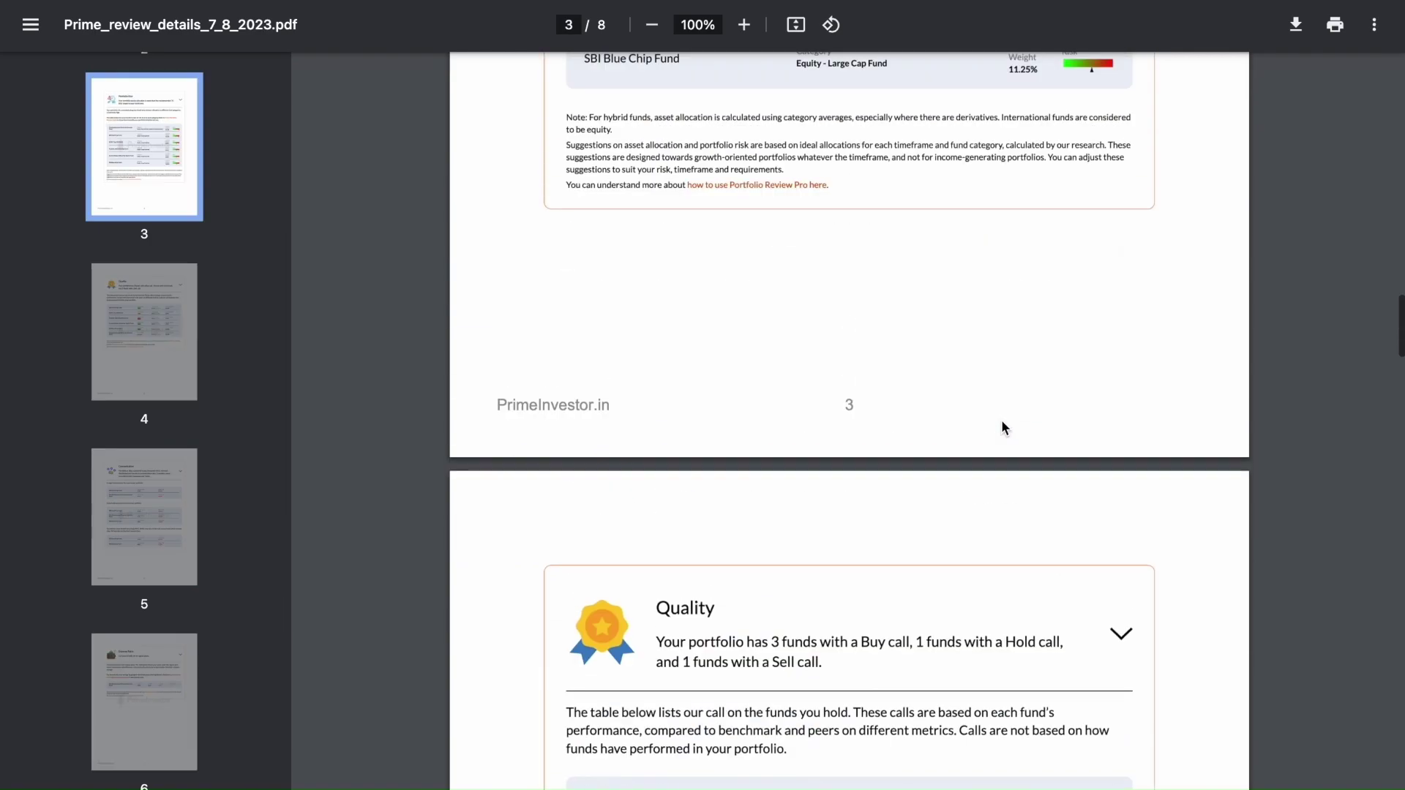
scroll(1002, 427, "up", 1)
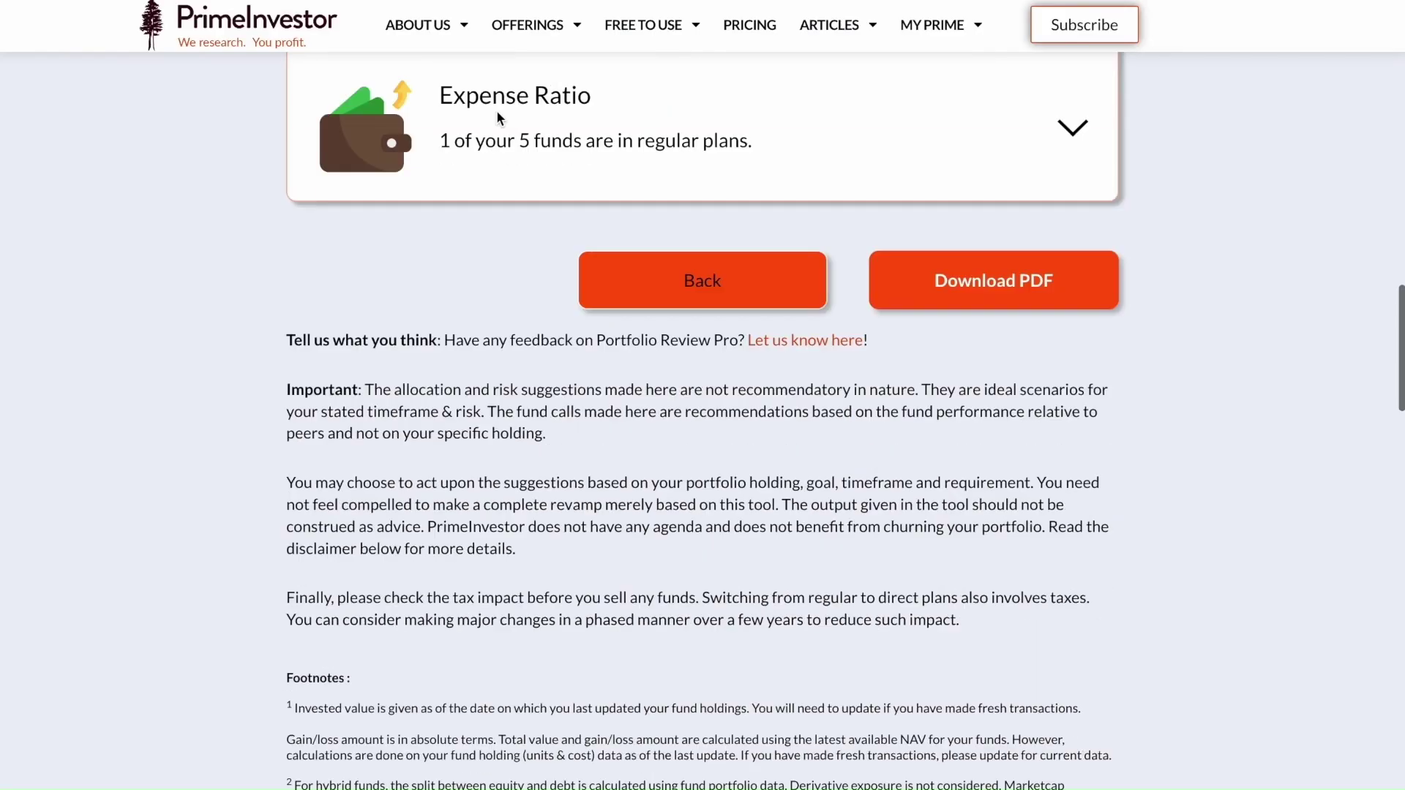
scroll(496, 110, "down", 2)
scroll(829, 229, "up", 3)
scroll(829, 230, "up", 1)
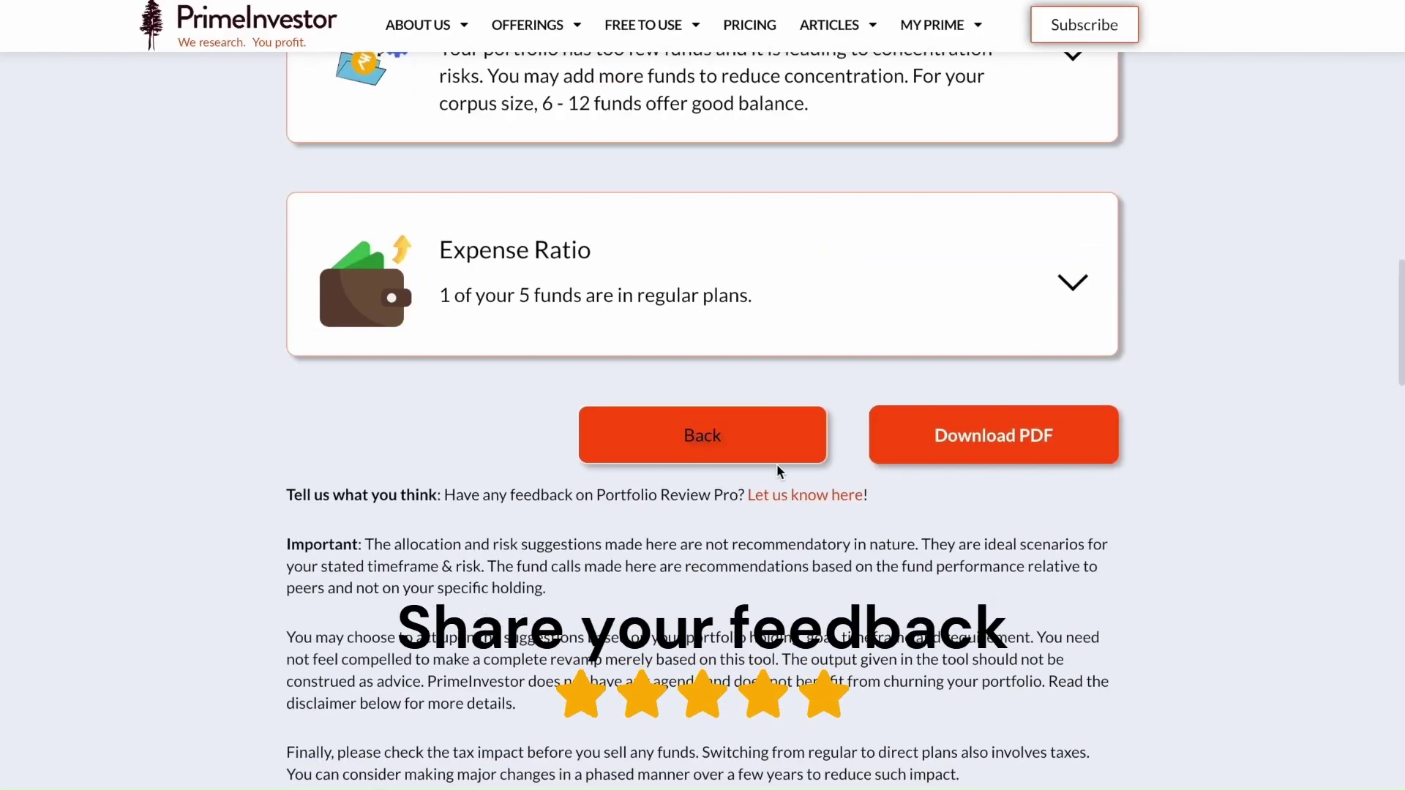